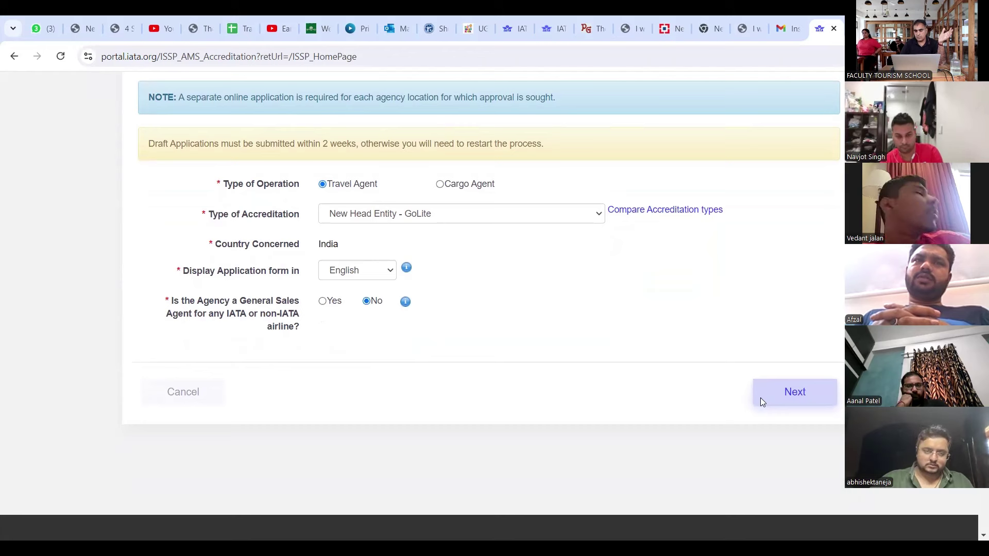
# Step: Advance to step B, Review Country Requirements, to show the India - Travel Agent checklist
pyautogui.click(789, 393)
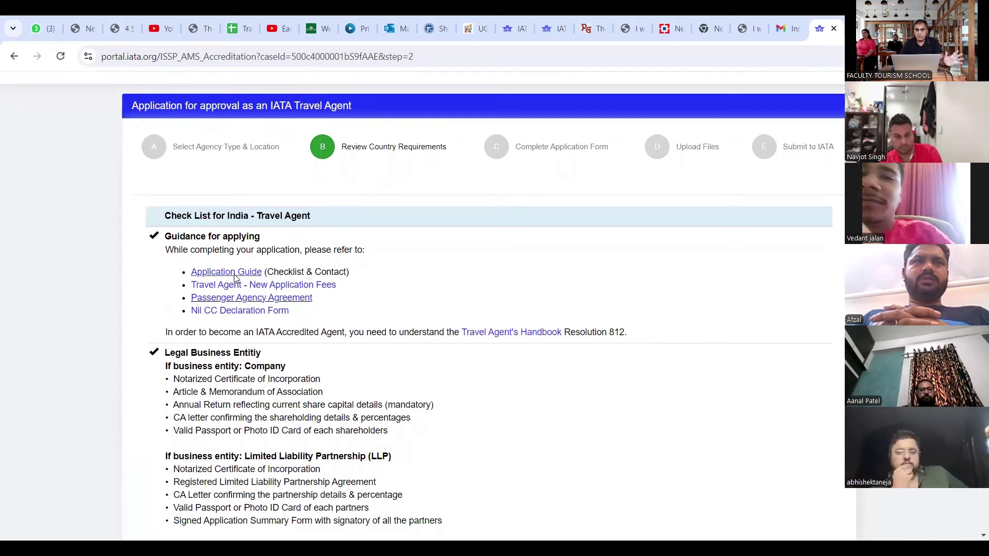
# Step: Open the Passenger Agency Agreement and Nil CC Declaration Form links in separate new tabs
pyautogui.scroll(-1, 234, 278)
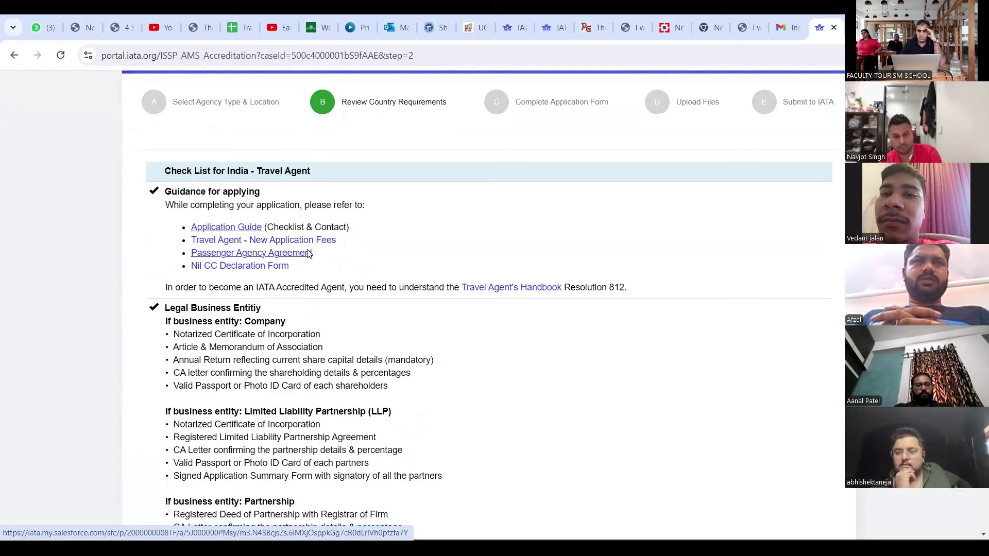
pyautogui.rightClick(309, 254)
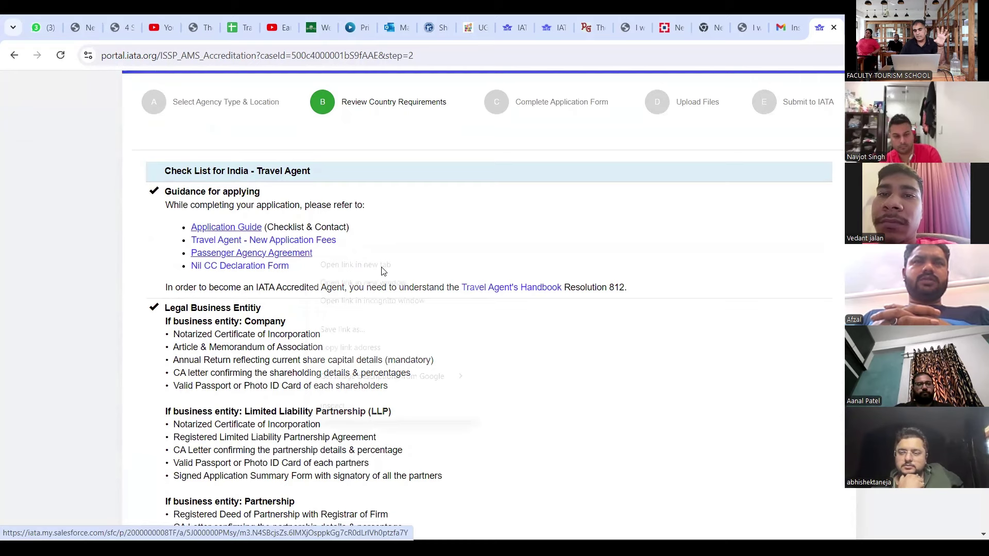
pyautogui.click(383, 270)
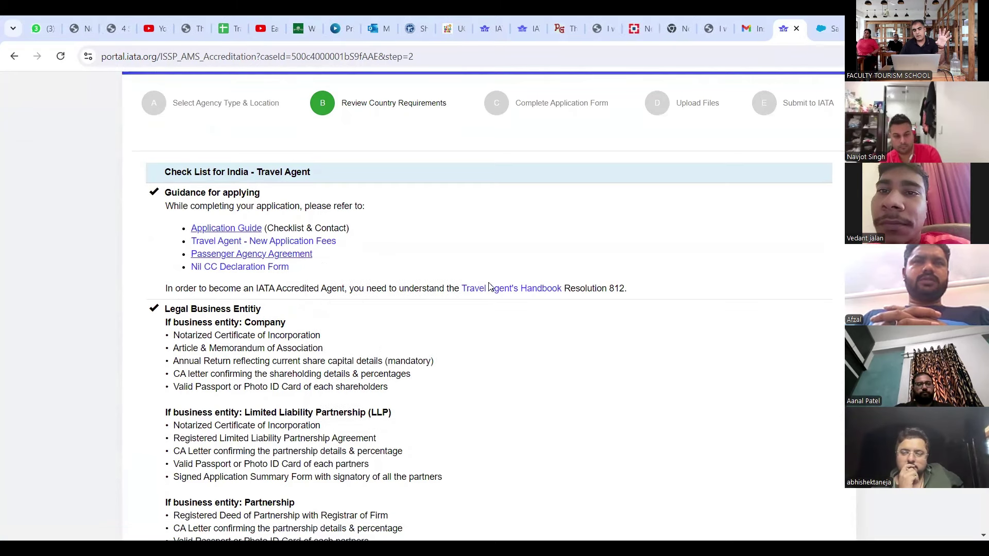
pyautogui.rightClick(282, 269)
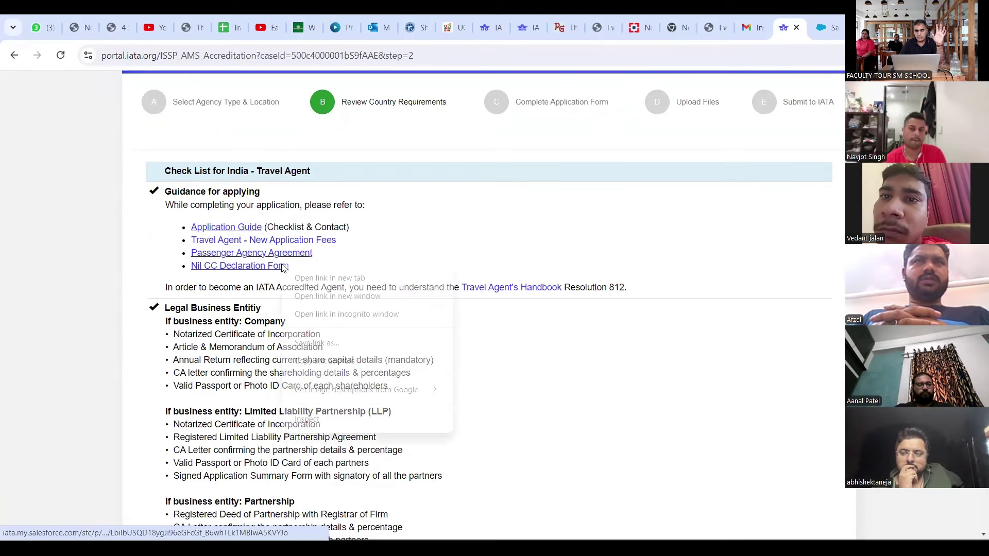
pyautogui.click(320, 278)
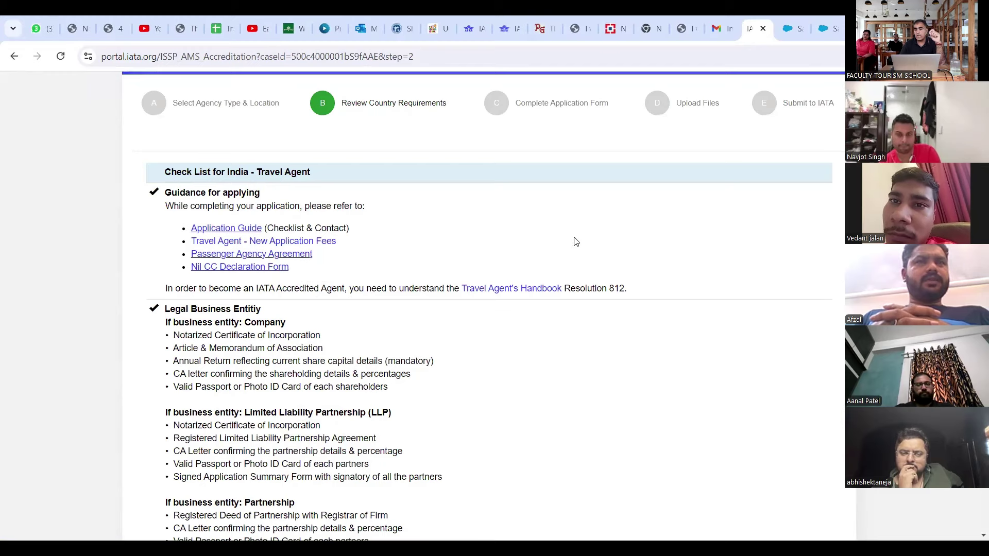
# Step: Review the Passenger Sales Agency Agreement PDF, then the Nil CC declaration letter
pyautogui.click(787, 36)
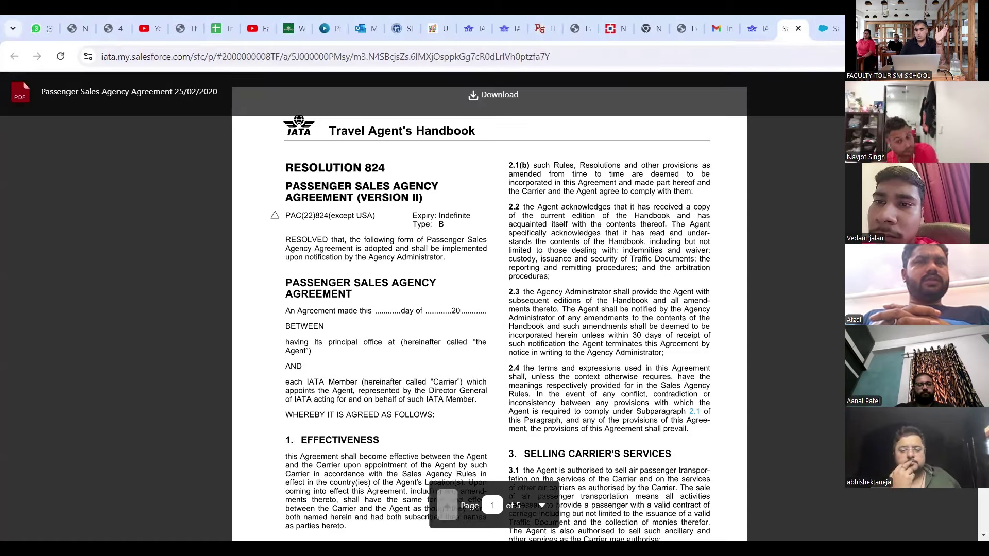
pyautogui.scroll(-12, 489, 309)
pyautogui.scroll(7, 489, 309)
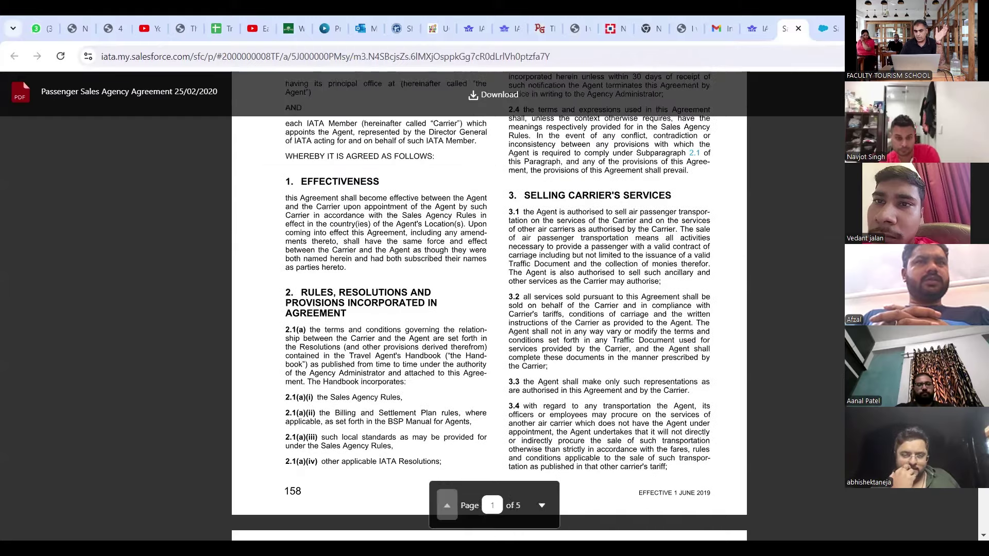
pyautogui.scroll(5, 489, 309)
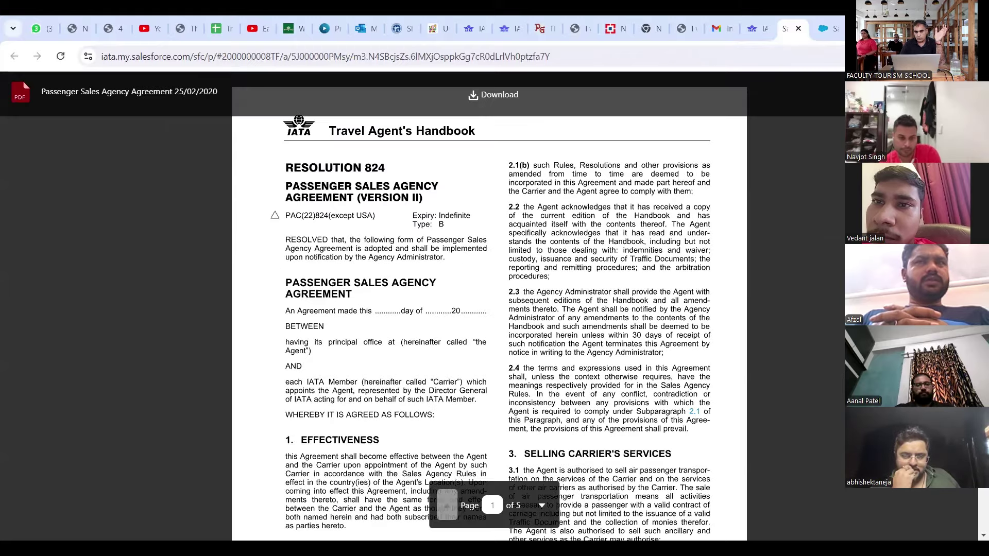
pyautogui.click(829, 32)
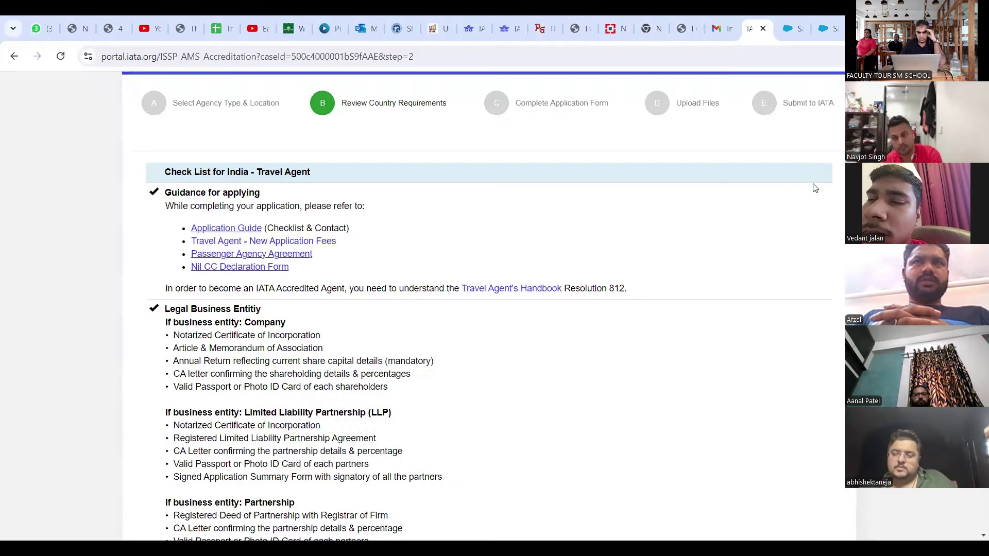
# Step: Download the Passenger Sales Agency Agreement PDF and return to the India requirements checklist
pyautogui.click(790, 38)
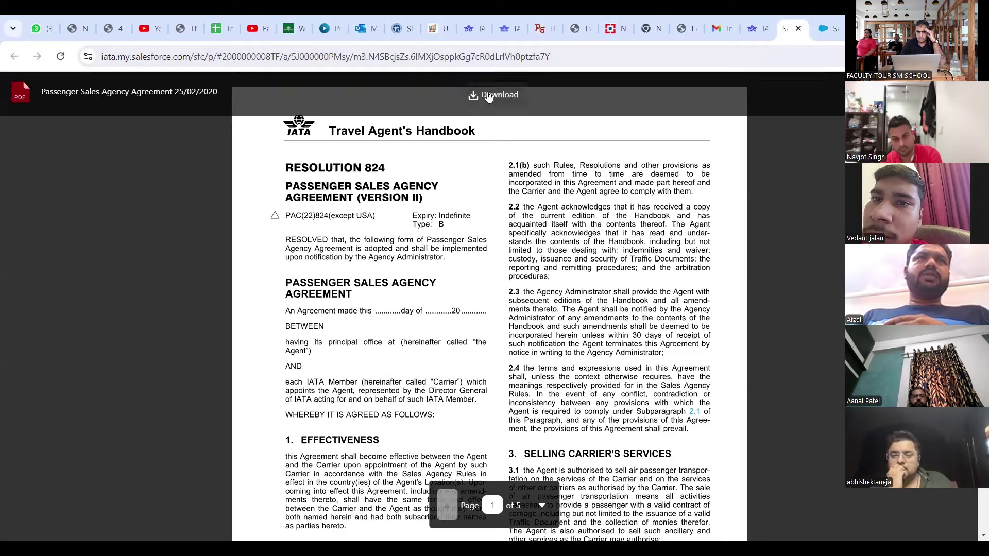
pyautogui.click(488, 97)
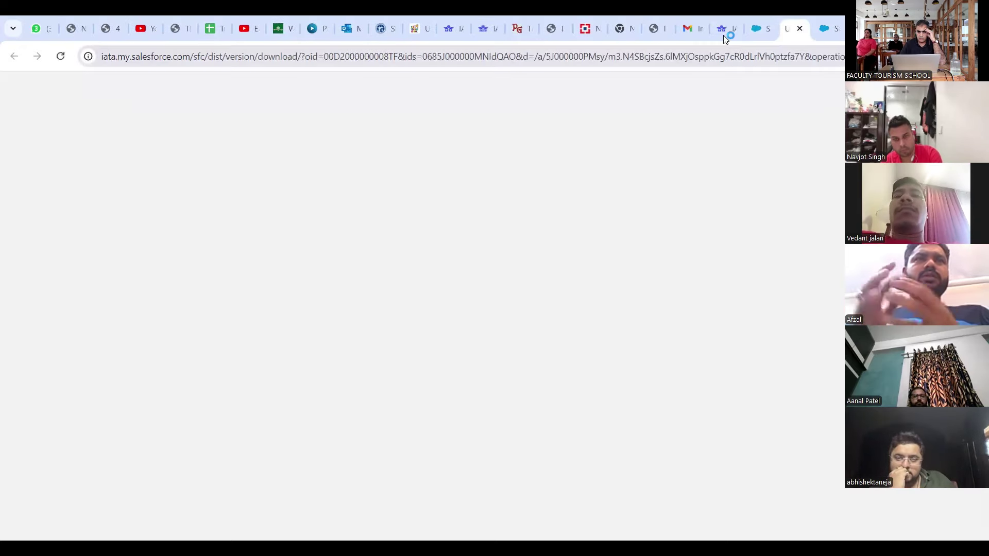
pyautogui.click(723, 35)
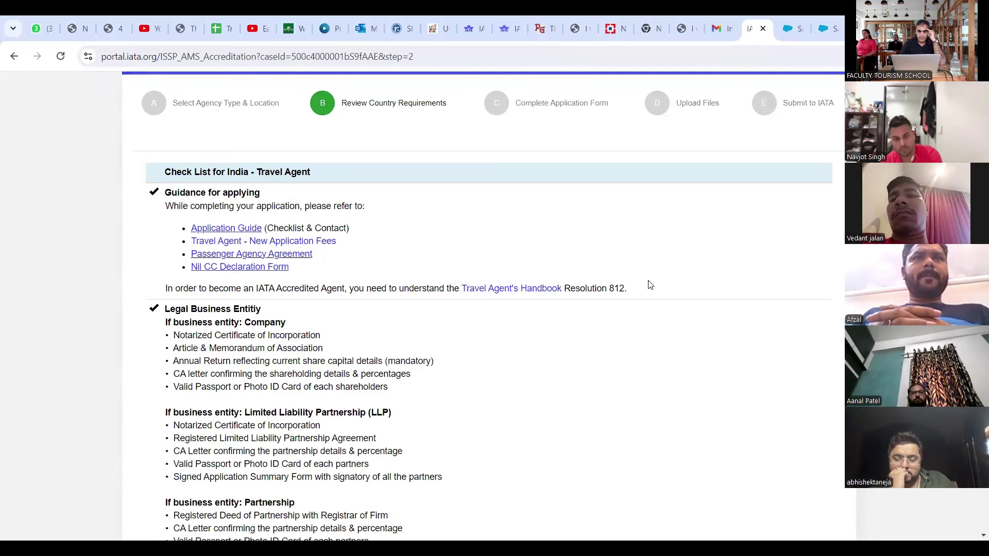
pyautogui.scroll(-1, 650, 284)
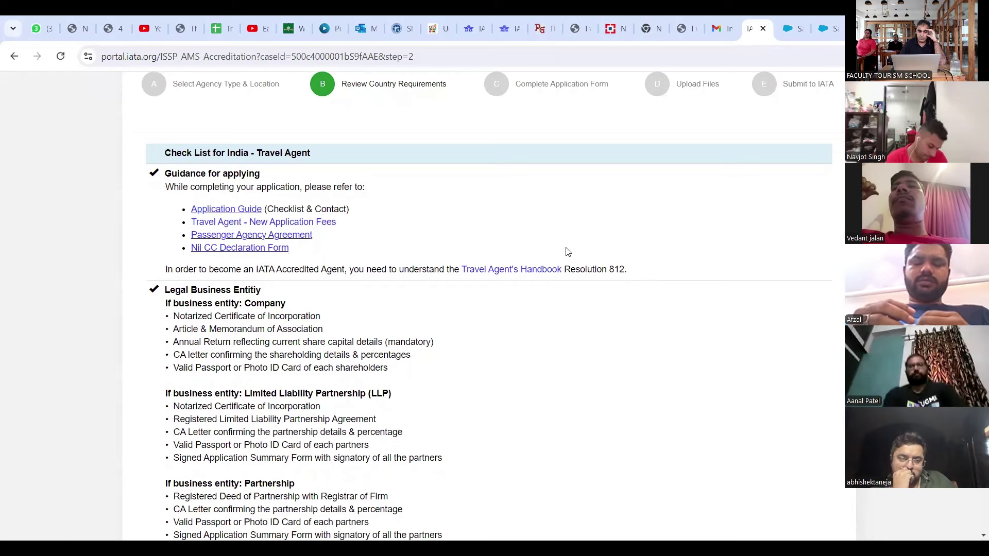
pyautogui.scroll(-3, 549, 355)
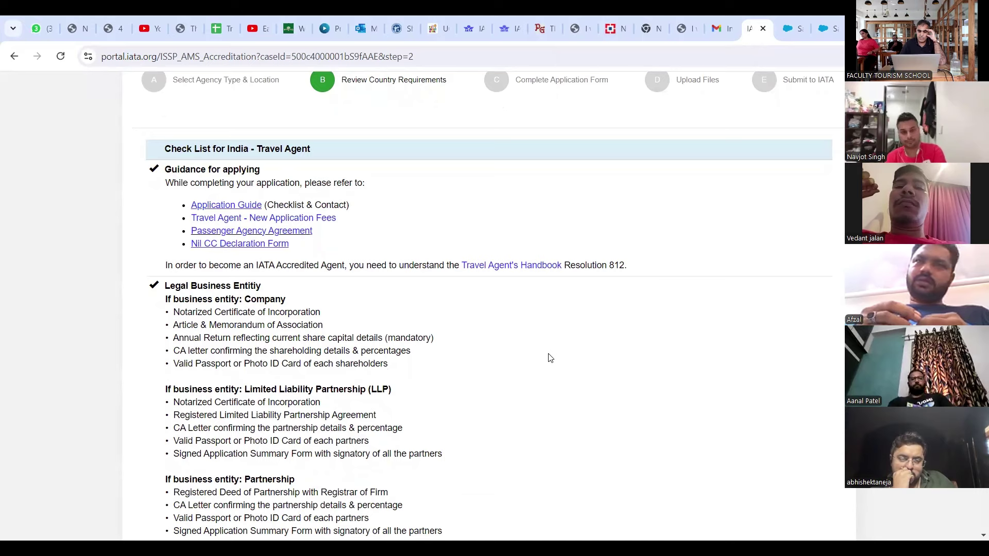
pyautogui.scroll(3, 549, 357)
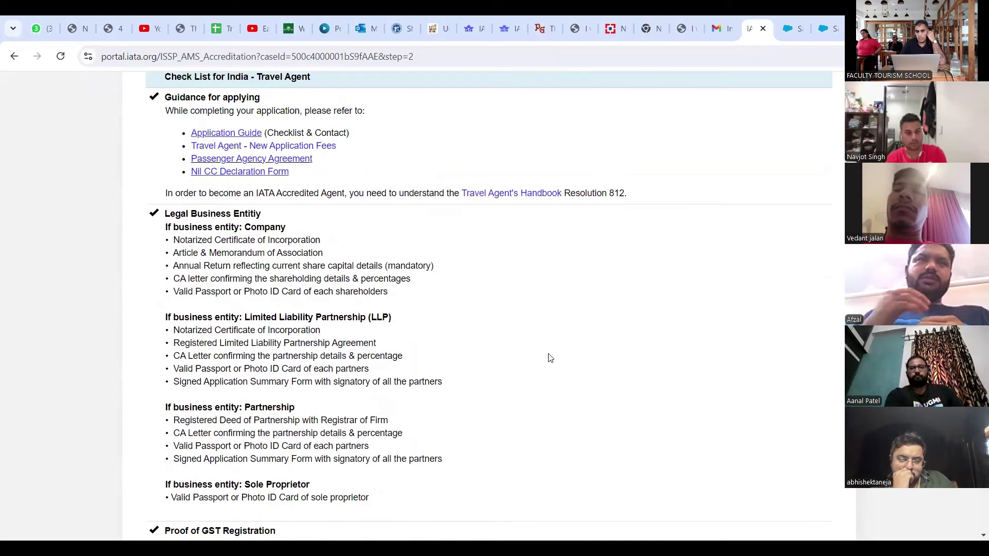
pyautogui.scroll(-1, 220, 304)
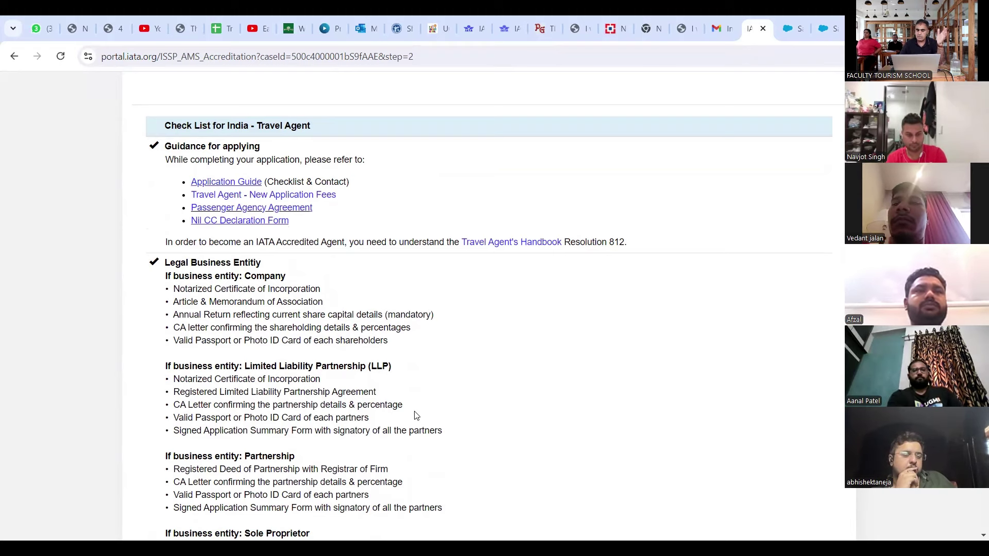
pyautogui.scroll(-2, 416, 415)
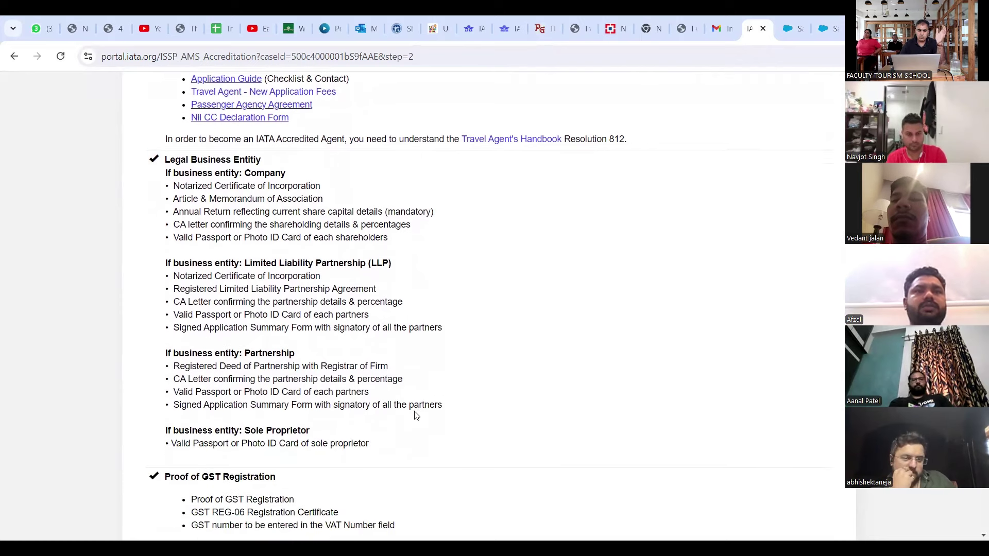
pyautogui.scroll(-1, 416, 415)
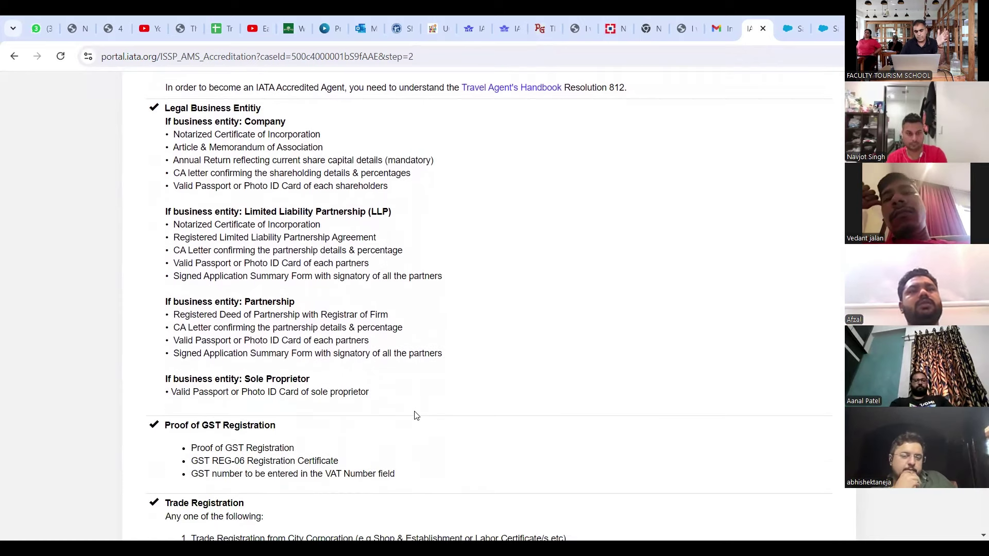
pyautogui.scroll(-2, 416, 415)
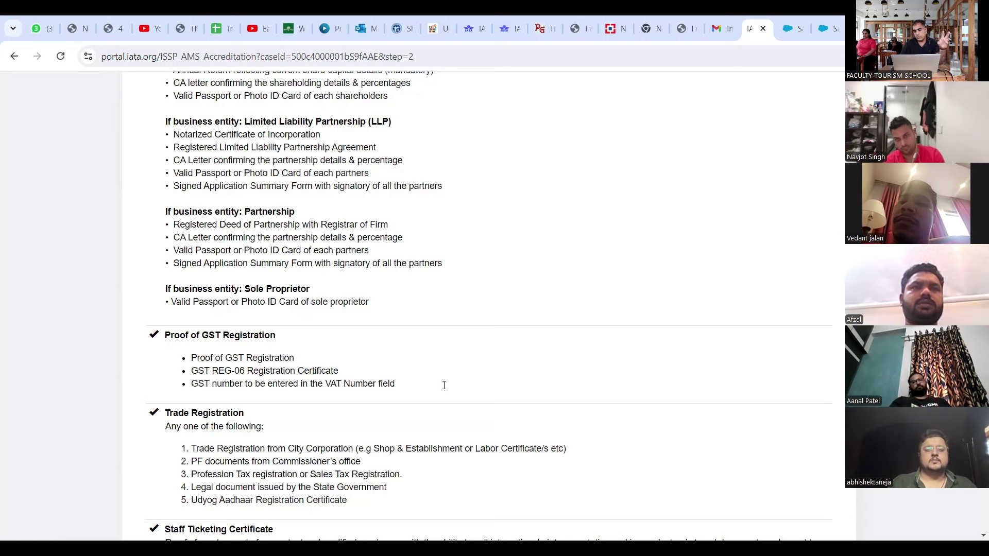
pyautogui.scroll(-1, 444, 385)
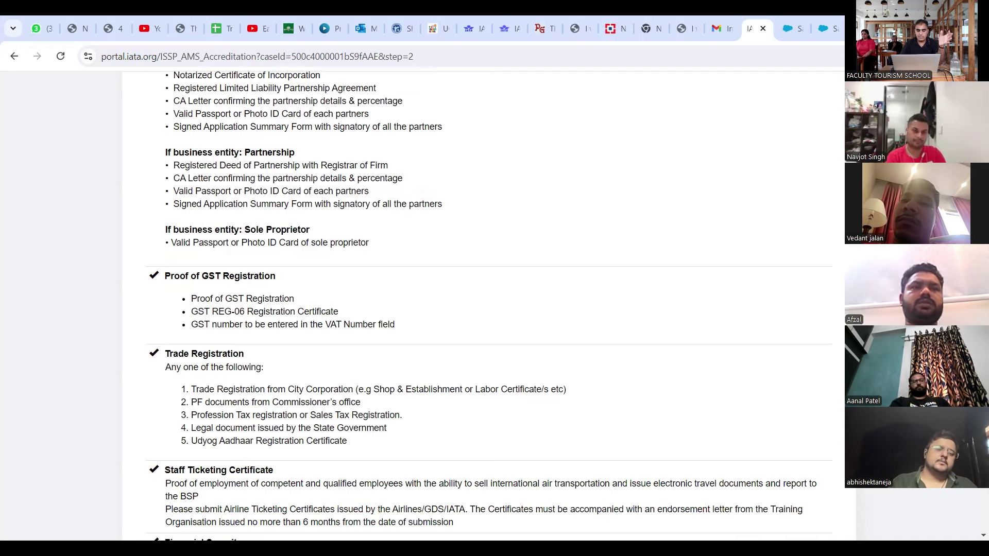
pyautogui.scroll(-1, 483, 303)
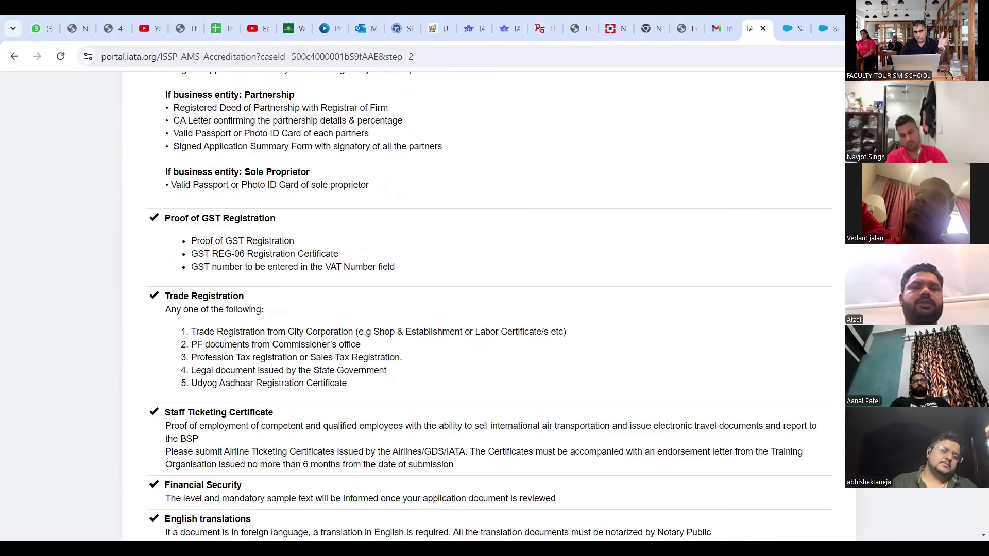
pyautogui.scroll(-2, 483, 304)
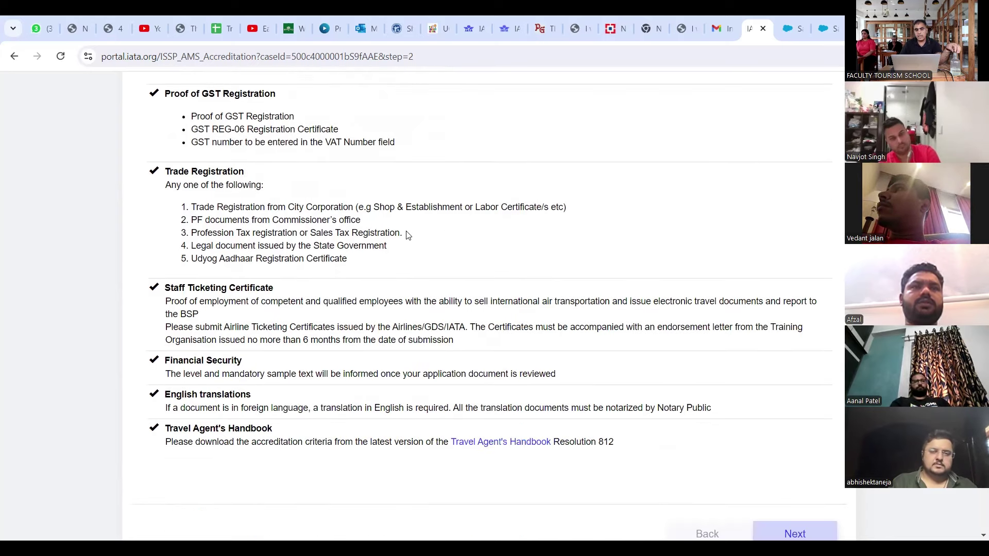
pyautogui.hotkey('shift', 'F10')
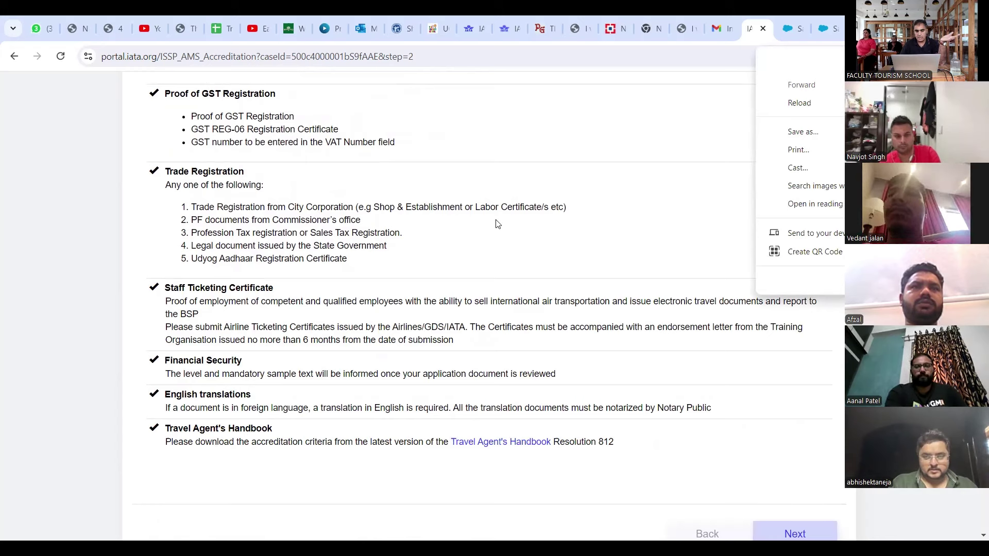
pyautogui.click(225, 216)
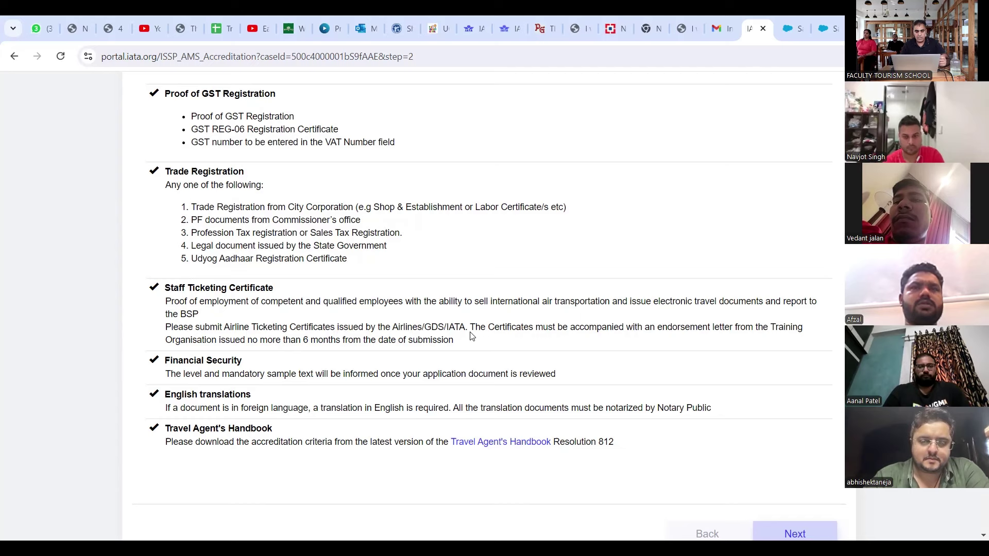
pyautogui.scroll(-1, 472, 336)
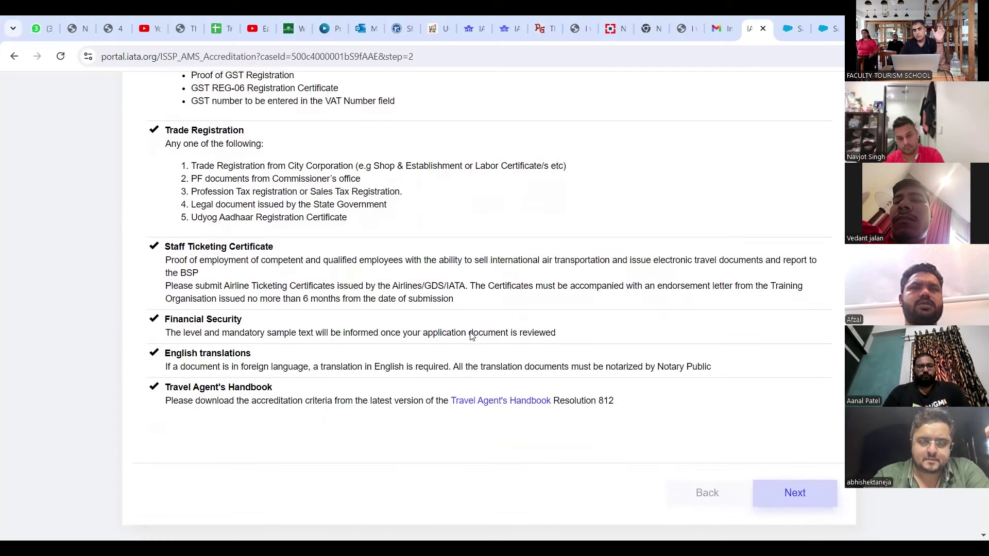
pyautogui.scroll(-2, 470, 335)
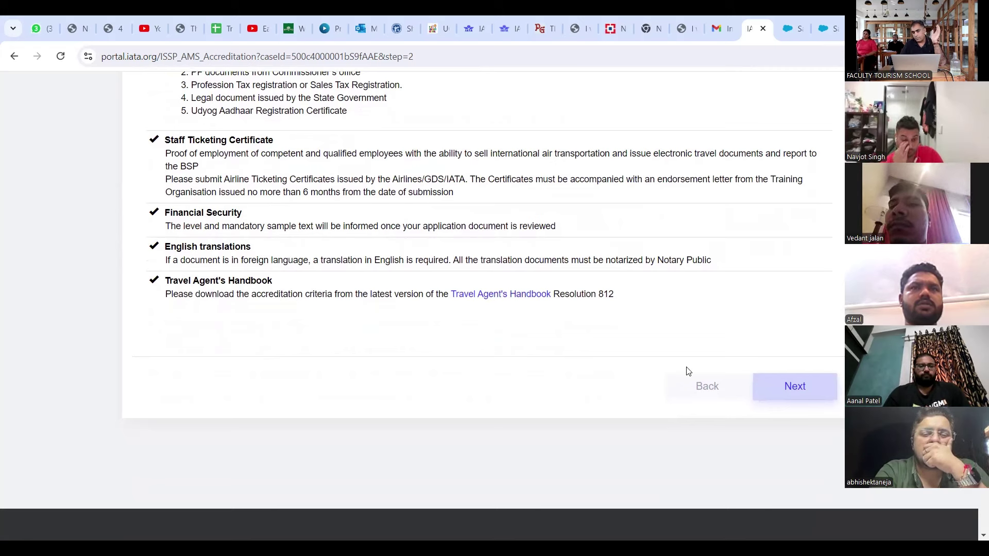
# Step: Continue to the application form step and scroll down to the General Information section
pyautogui.click(805, 388)
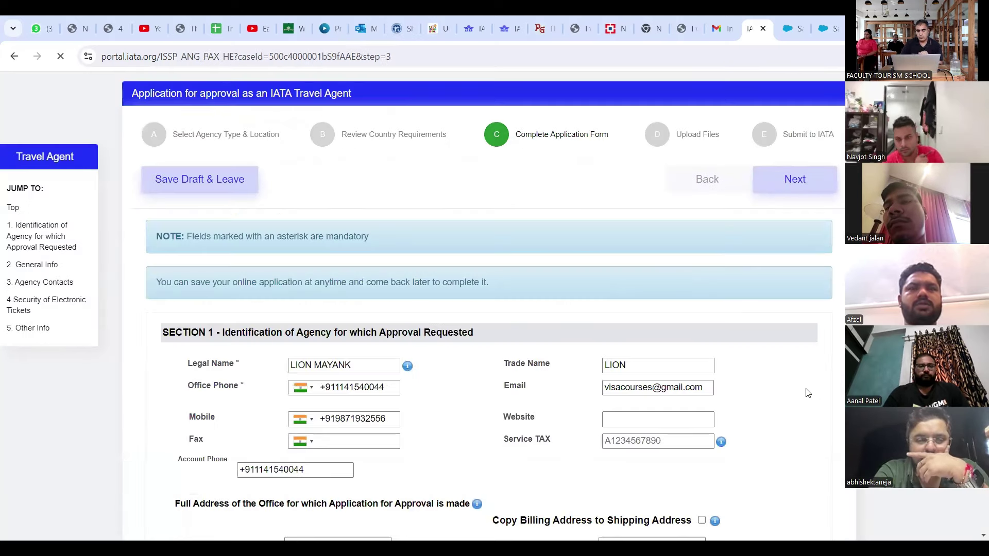
pyautogui.scroll(-2, 807, 393)
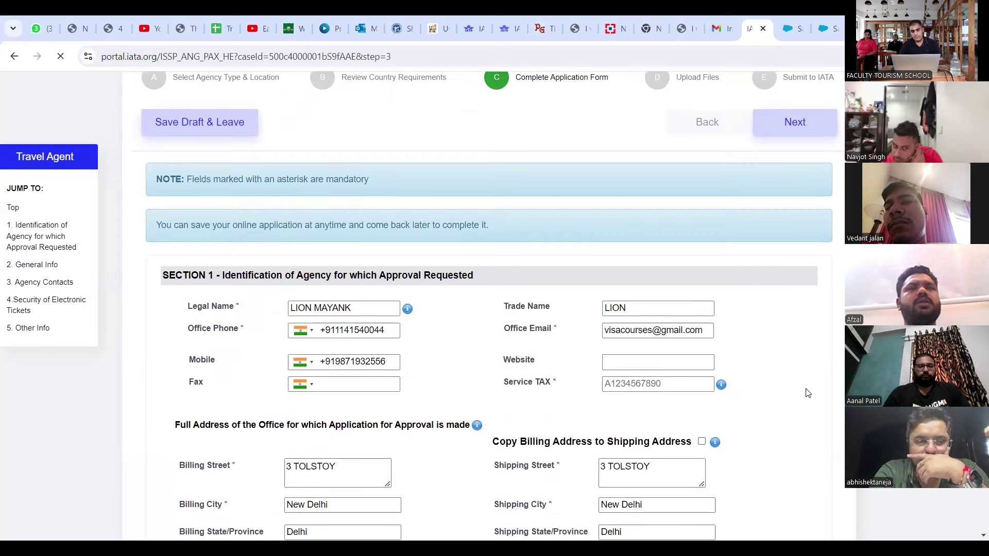
pyautogui.scroll(-2, 808, 393)
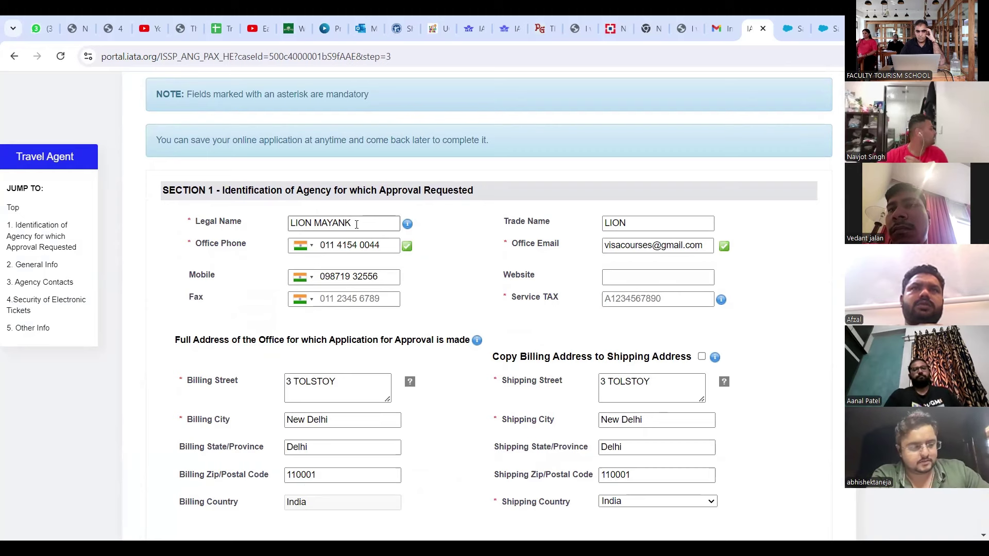
pyautogui.scroll(-1, 404, 313)
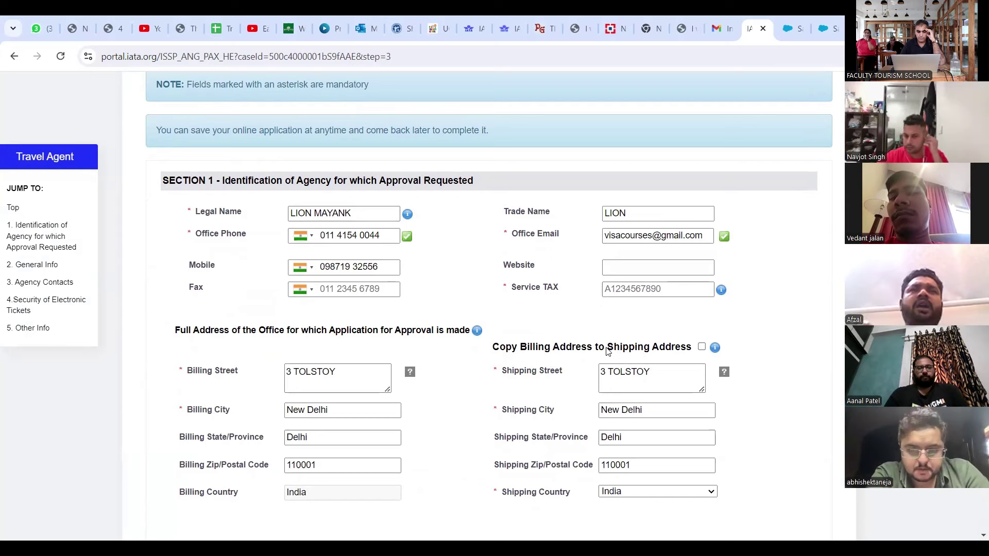
pyautogui.scroll(-4, 607, 351)
pyautogui.scroll(-2, 608, 351)
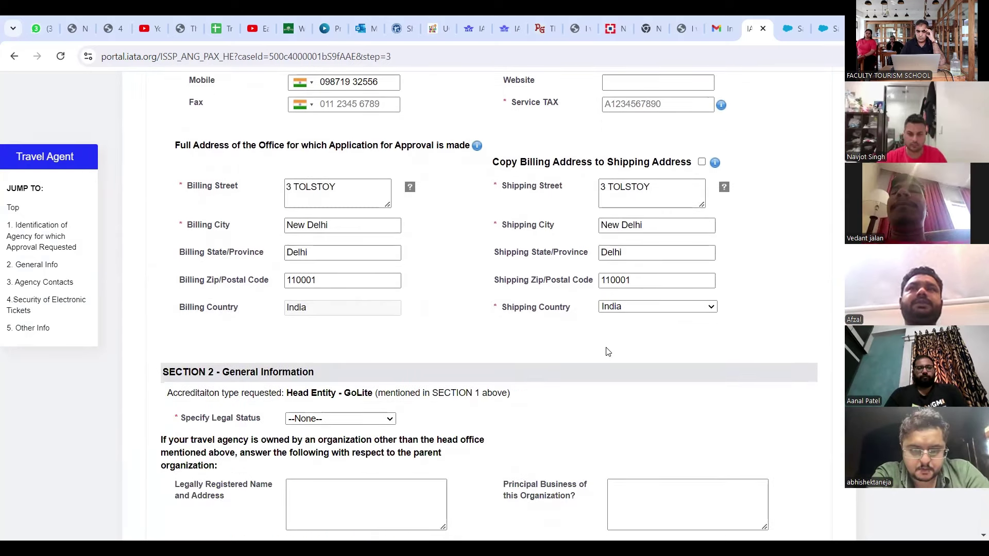
pyautogui.scroll(-1, 607, 351)
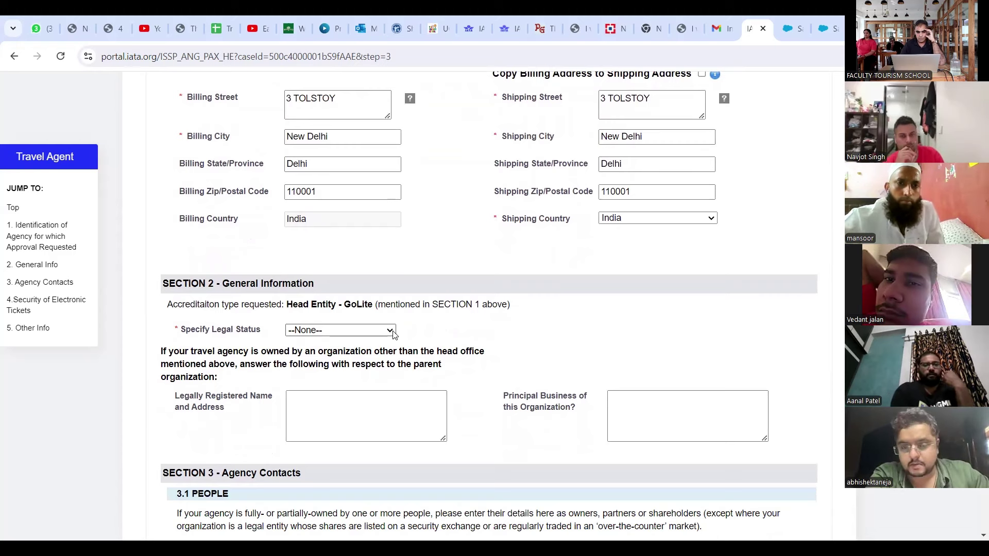
# Step: Set the agency's legal status to Sole Proprietorship
pyautogui.click(346, 332)
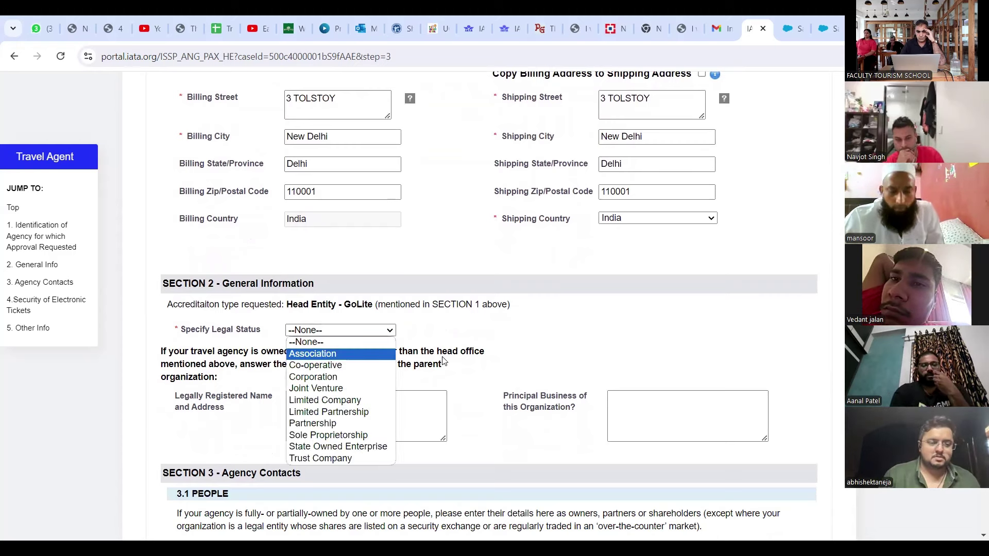
pyautogui.click(470, 360)
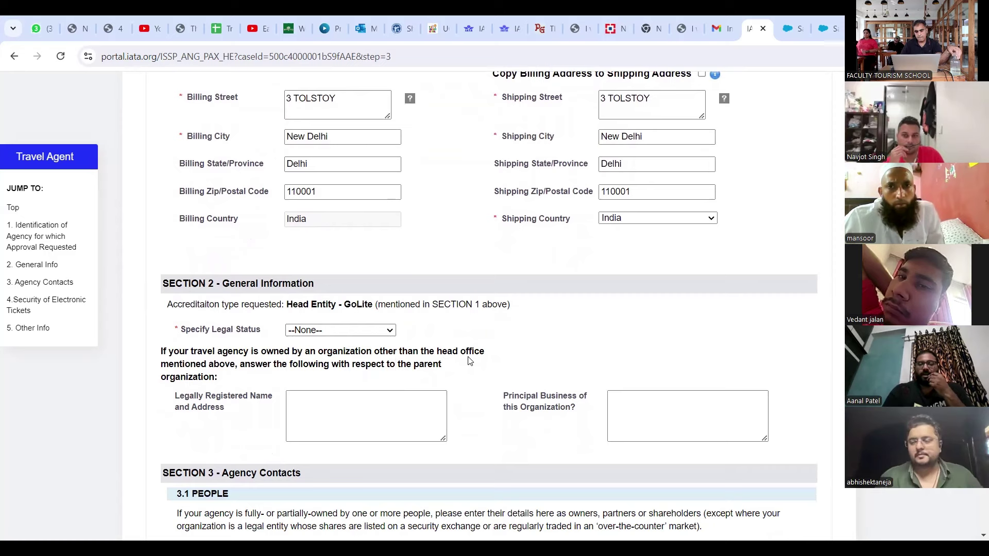
pyautogui.scroll(-1, 469, 360)
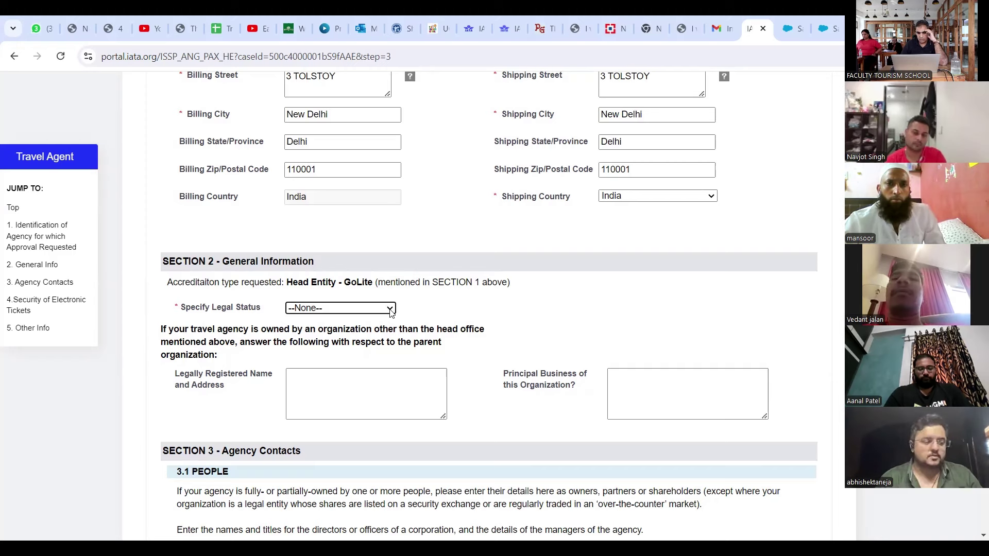
pyautogui.click(392, 310)
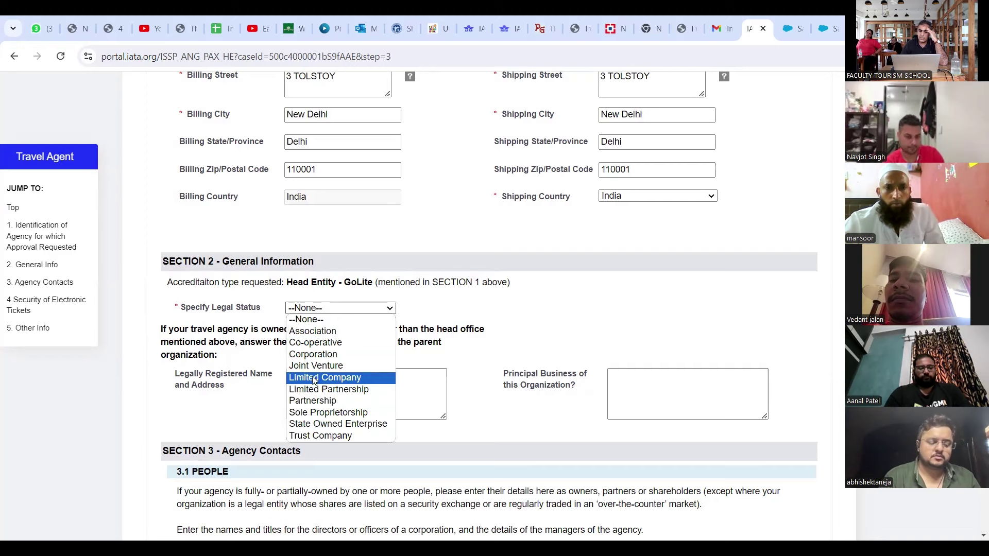
pyautogui.click(322, 413)
# Step: Enter the parent organisation's registered name and principal business 'Selling Air Tickets and Travel Services'
pyautogui.click(321, 411)
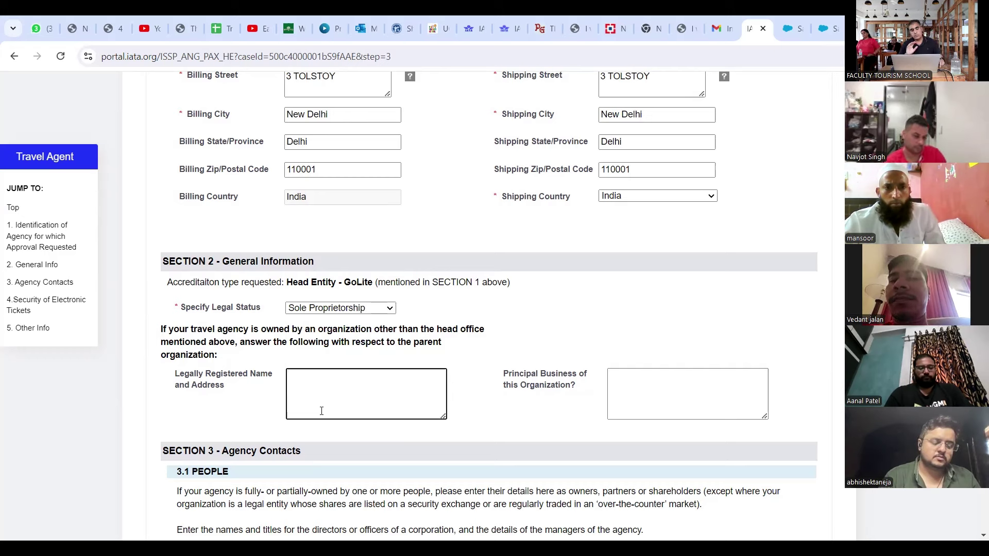
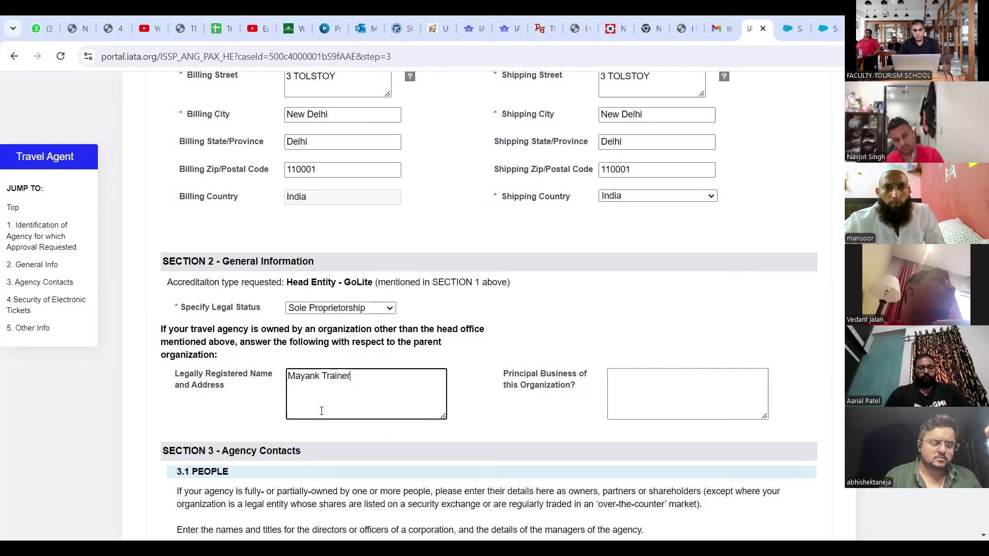
pyautogui.press('Tab')
pyautogui.scroll(-1, 322, 411)
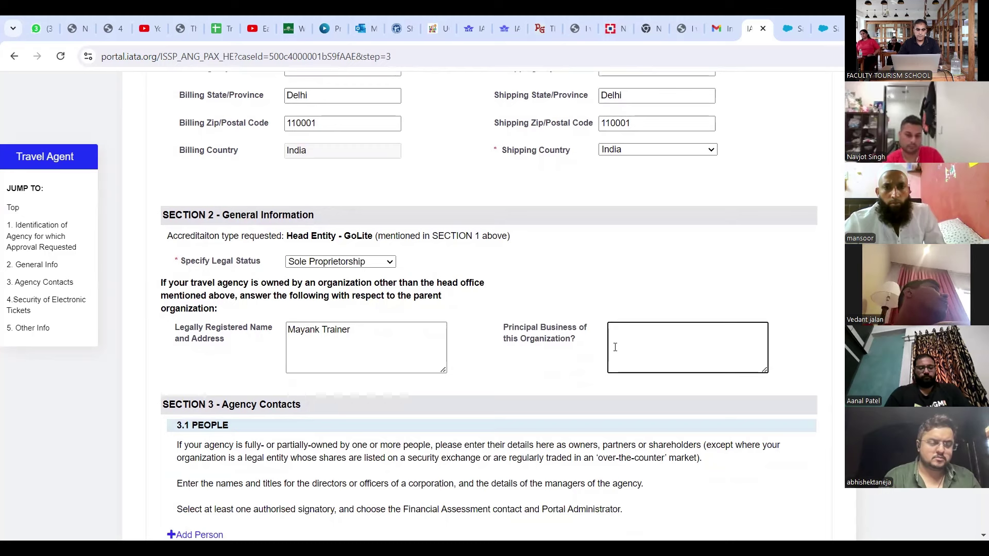
pyautogui.write('Selling')
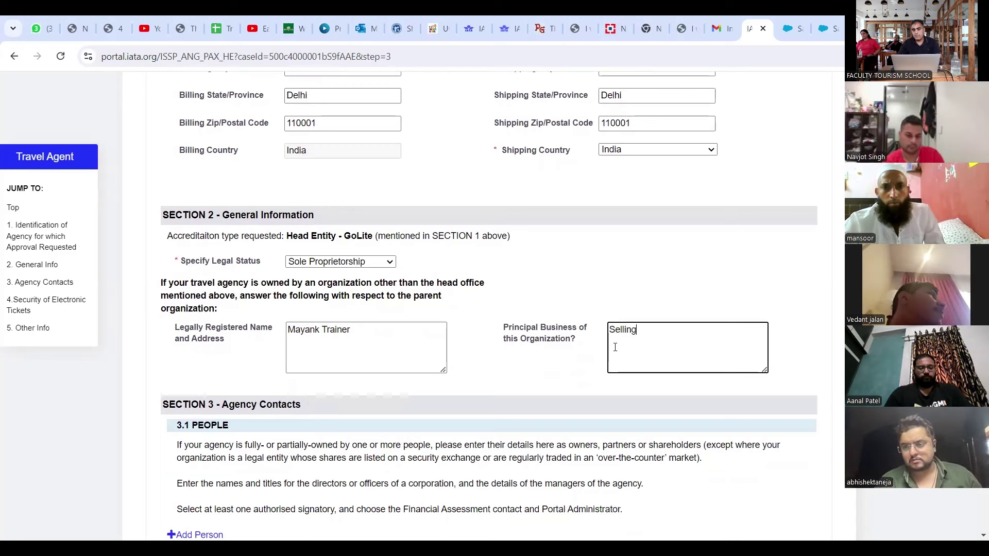
pyautogui.write(' Air Ti')
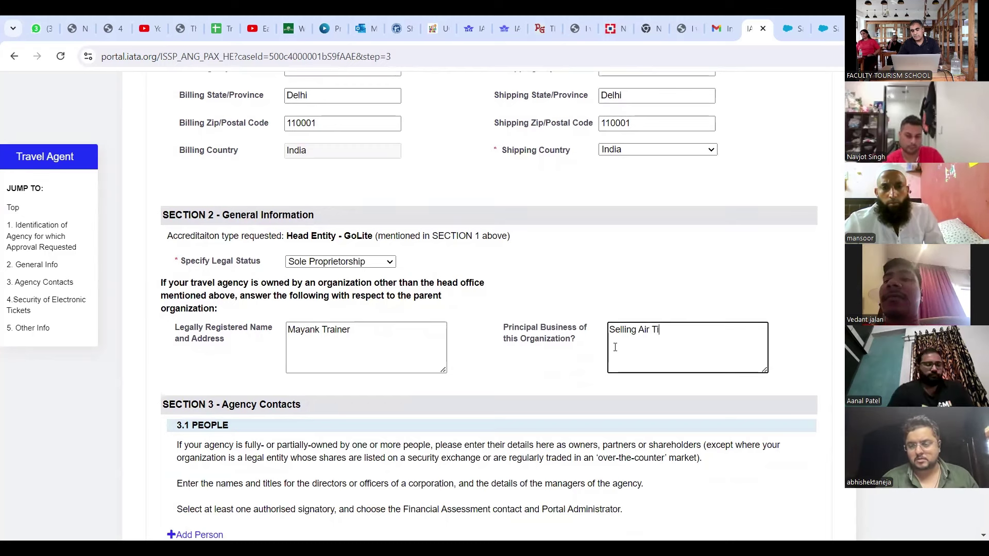
pyautogui.write('ckets an')
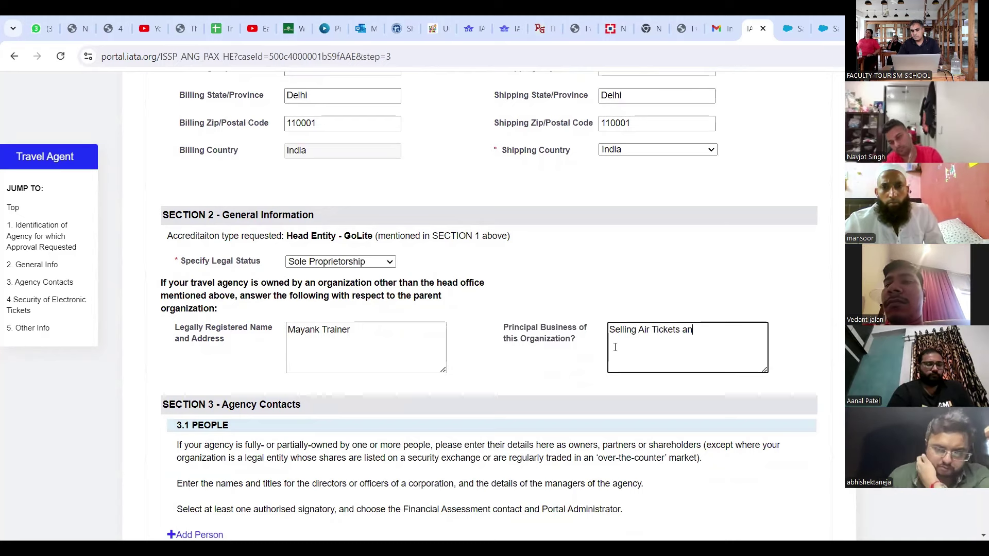
pyautogui.write('d Travel Services')
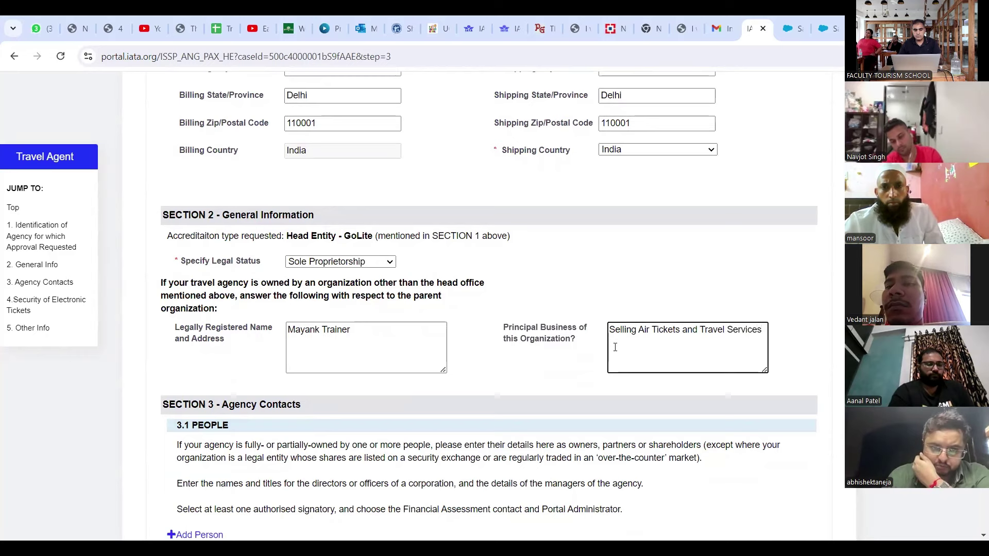
pyautogui.scroll(-1, 614, 347)
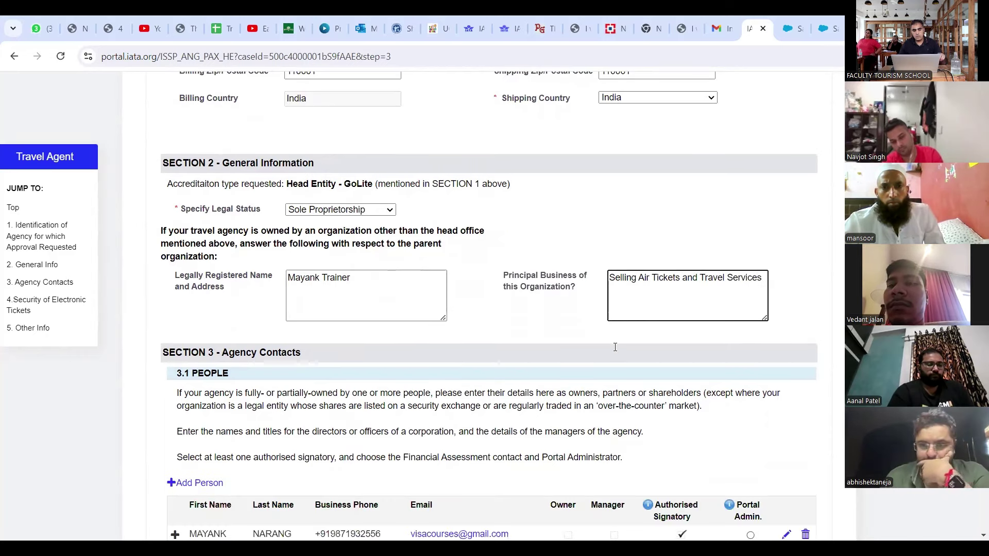
# Step: Make the listed agency contact Portal Admin and open their details in the Add Person dialog
pyautogui.scroll(-4, 615, 347)
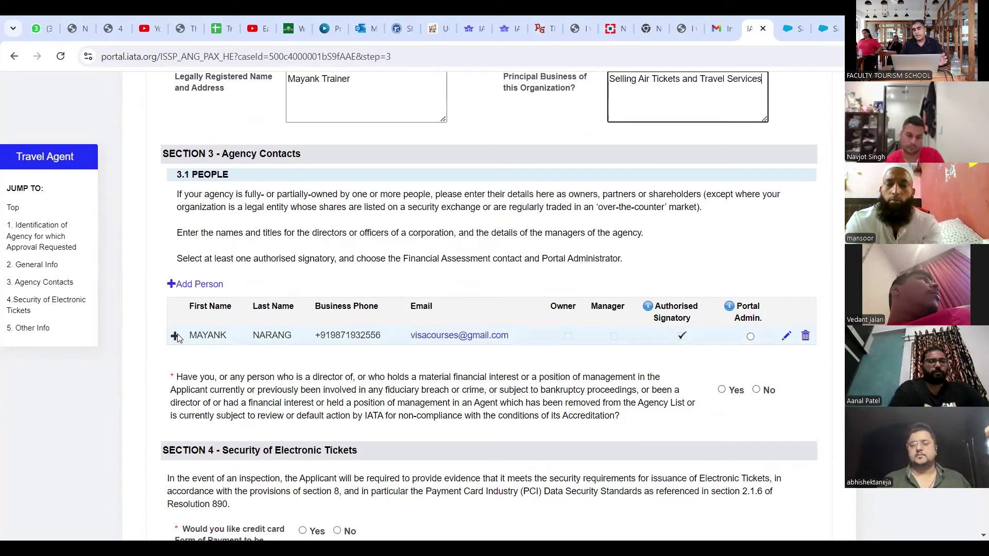
pyautogui.scroll(-1, 265, 291)
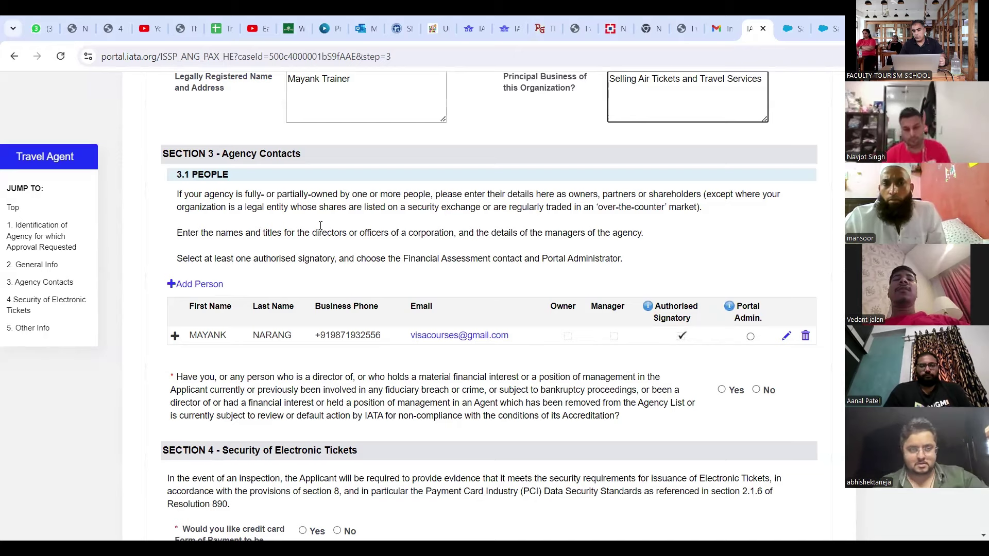
pyautogui.click(750, 337)
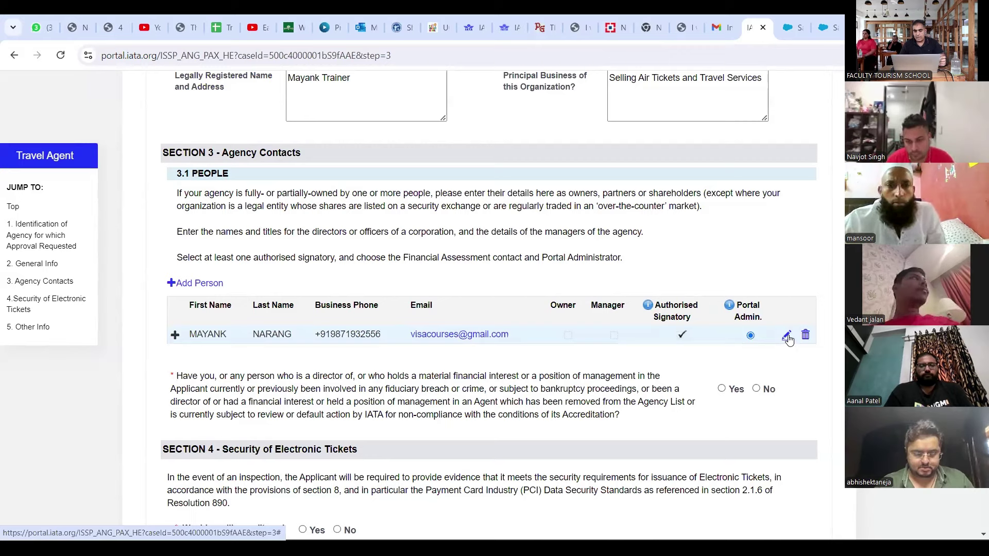
pyautogui.click(786, 338)
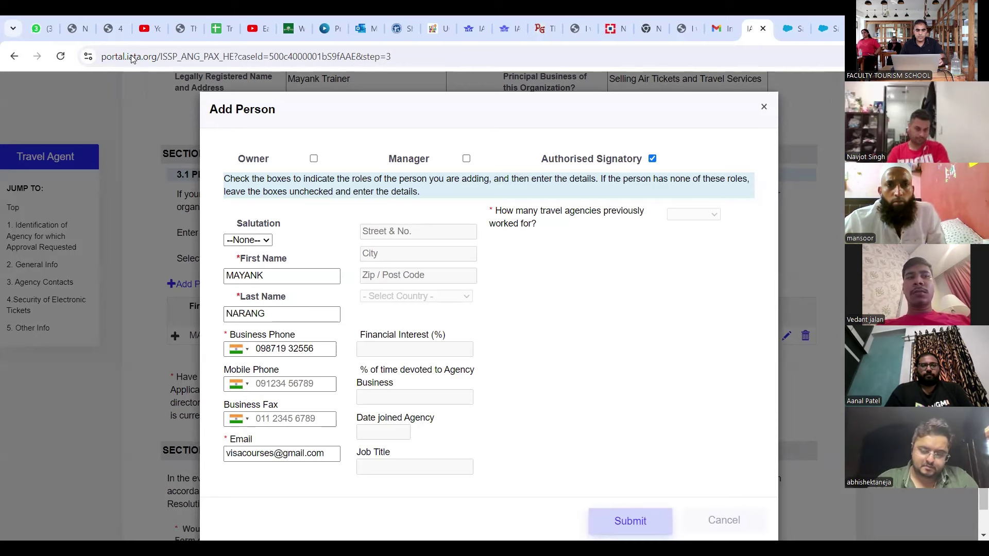
# Step: Mark the contact as Owner and Manager with salutation Mr
pyautogui.click(313, 159)
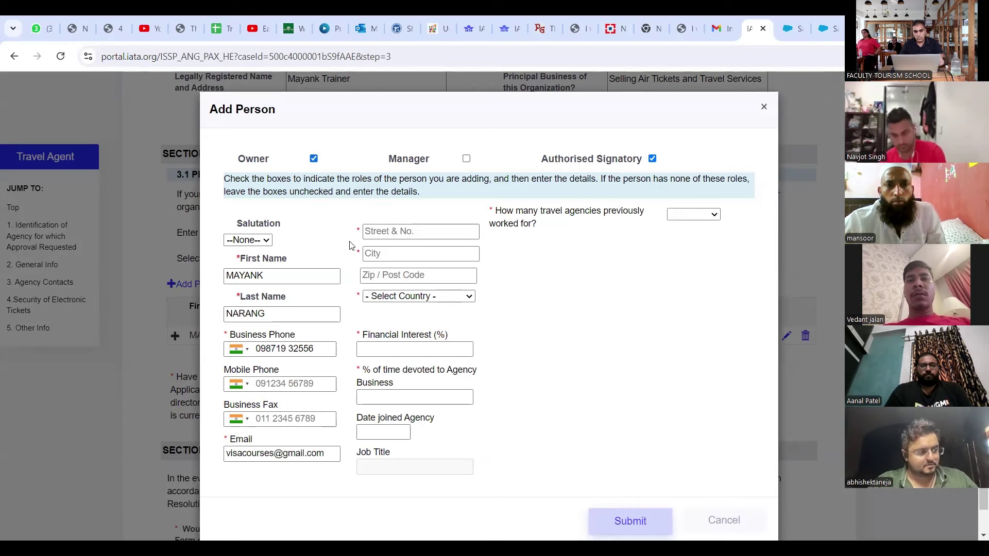
pyautogui.click(264, 241)
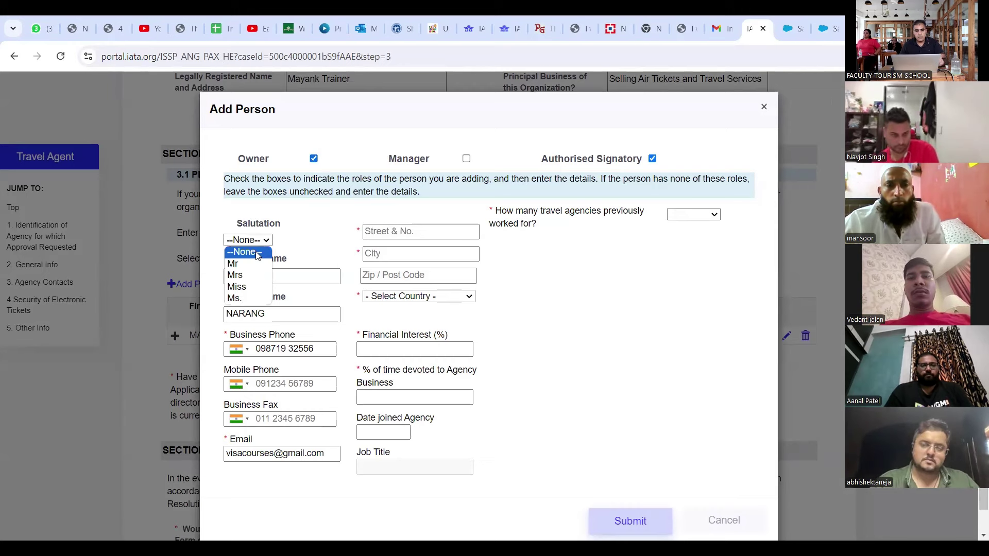
pyautogui.click(257, 264)
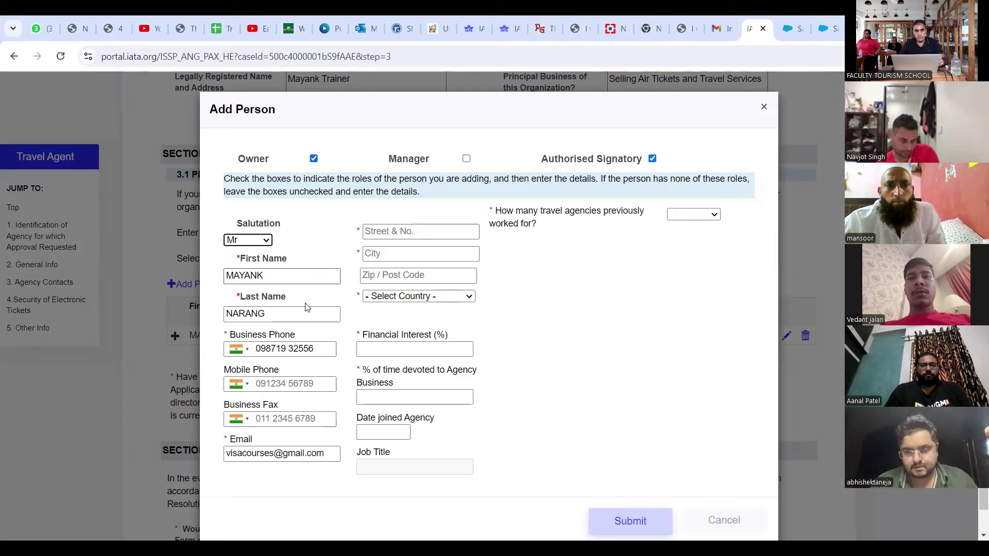
pyautogui.click(434, 235)
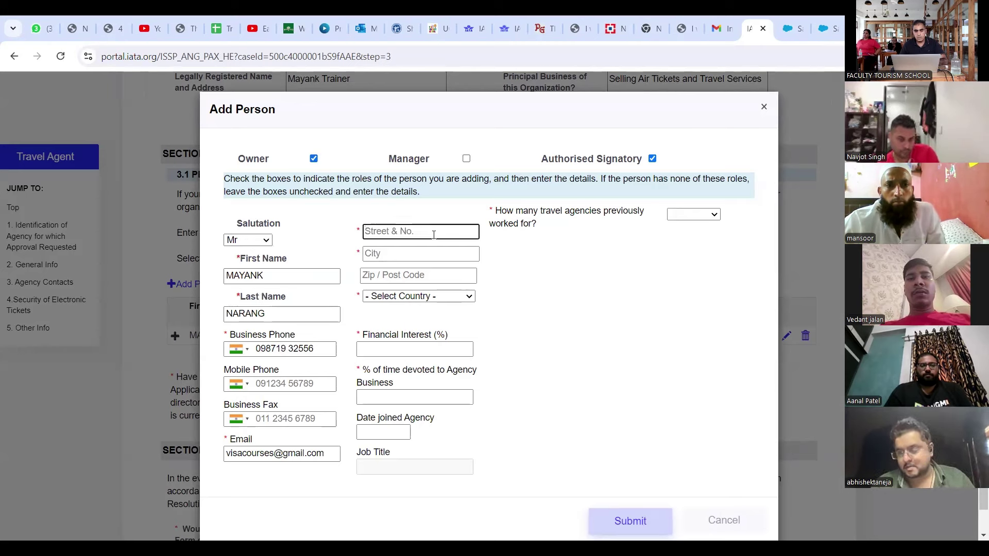
pyautogui.click(466, 158)
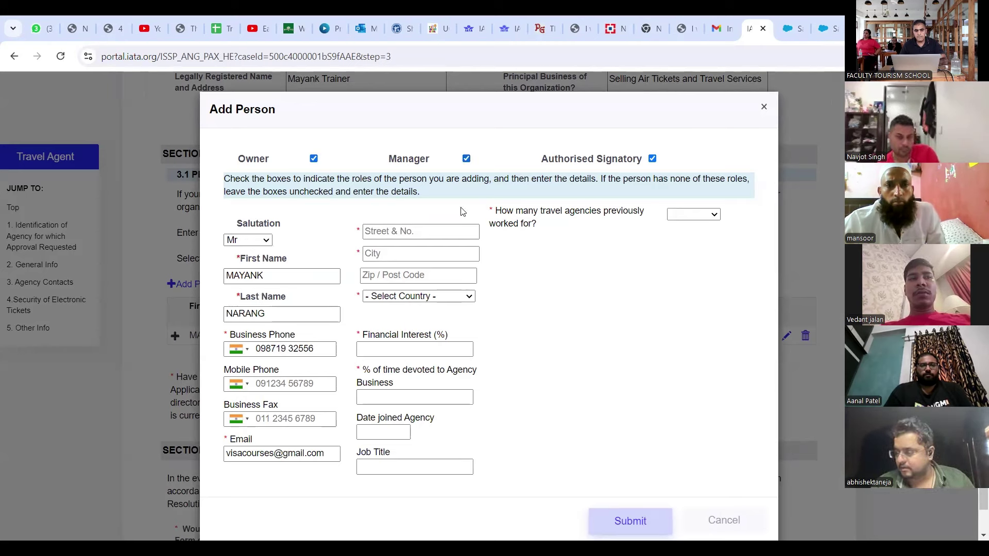
# Step: Enter the contact's street address, city and postal code
pyautogui.click(418, 235)
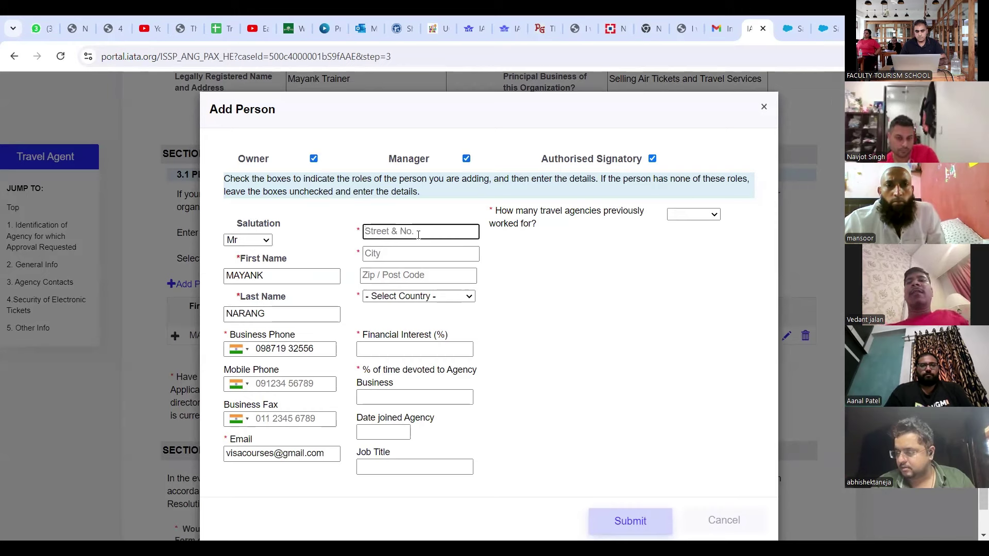
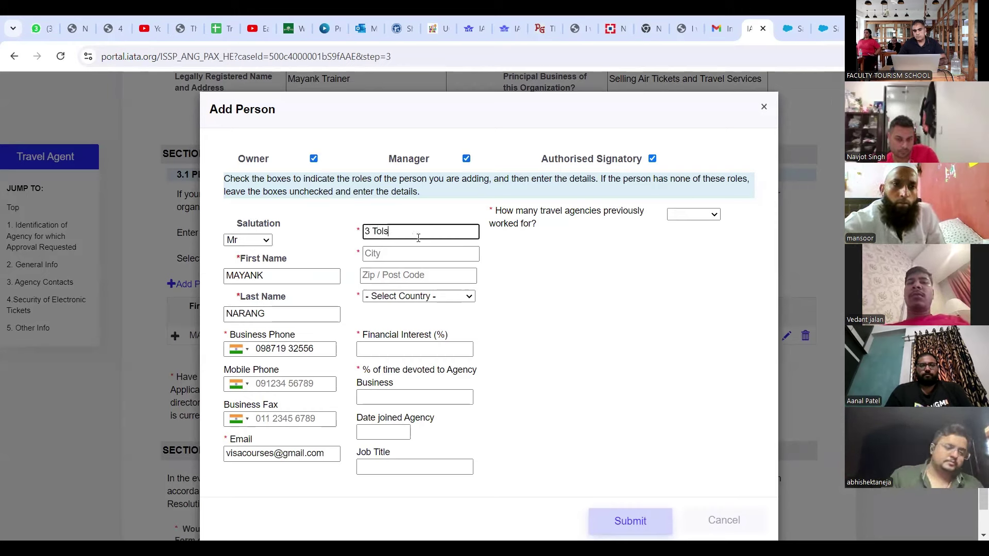
pyautogui.press('Tab')
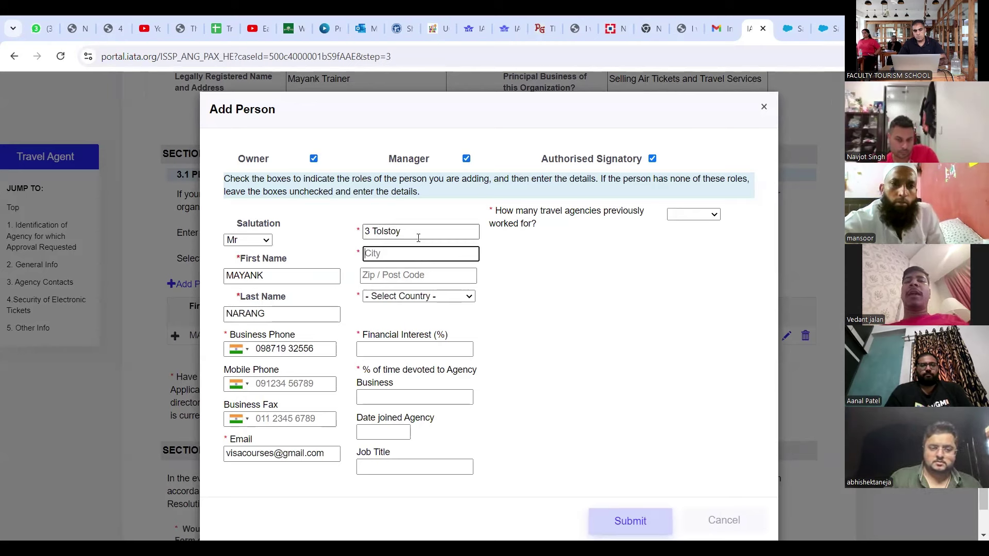
pyautogui.write('Delhi')
pyautogui.press('Tab')
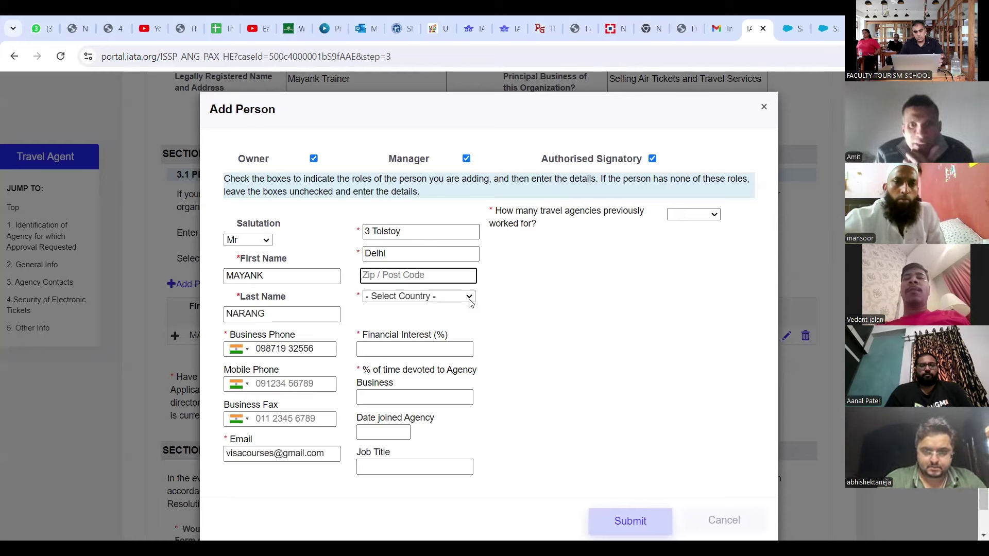
pyautogui.write('110001')
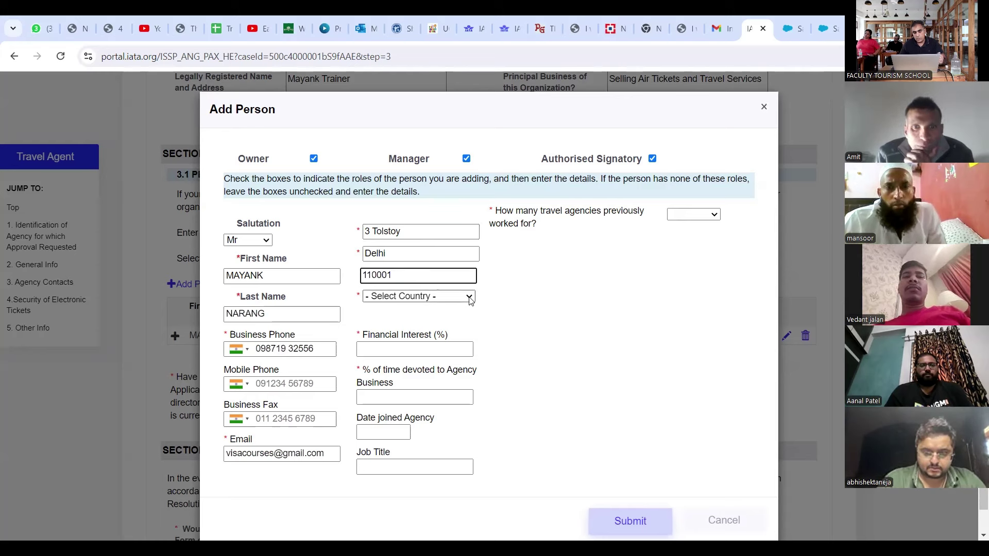
# Step: Set the contact's country to India
pyautogui.click(468, 297)
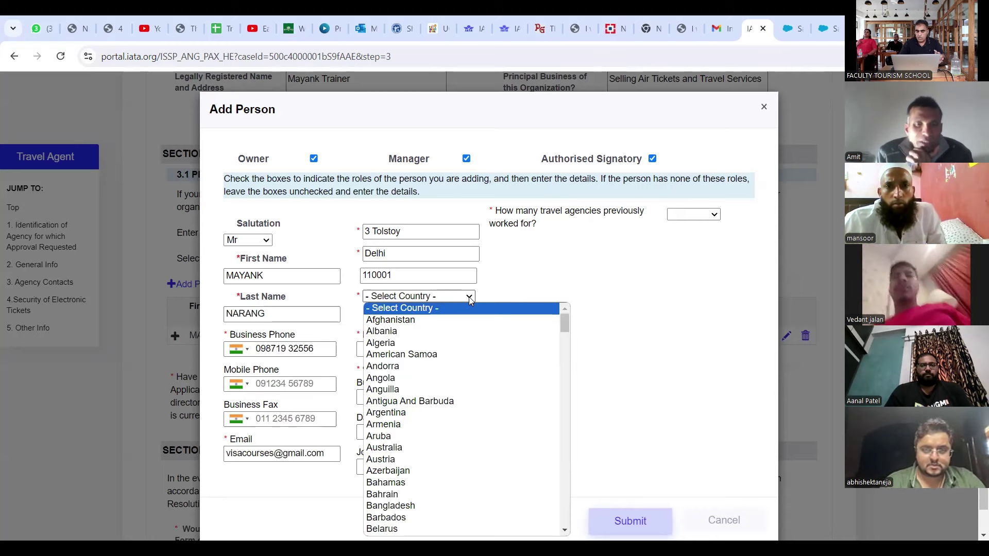
pyautogui.press('i')
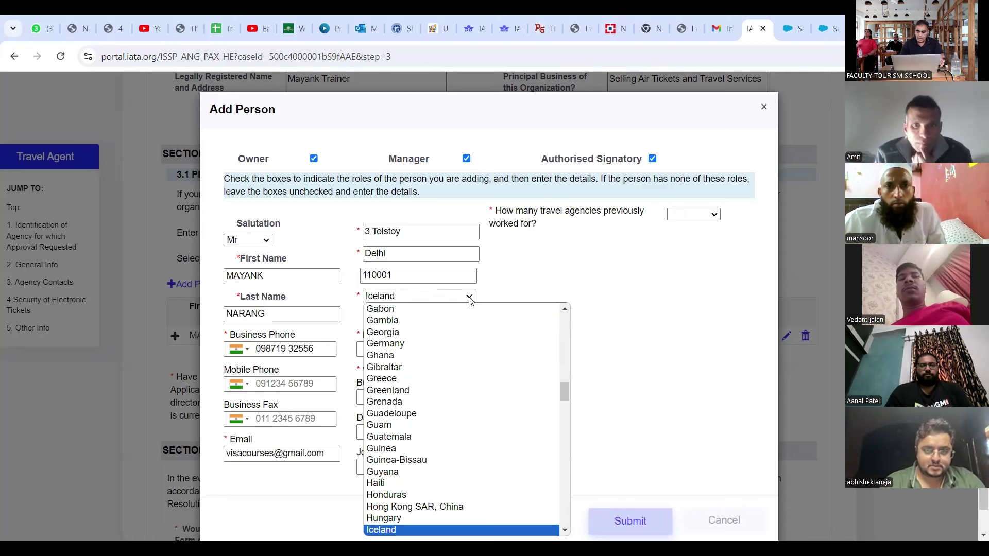
pyautogui.press('Down')
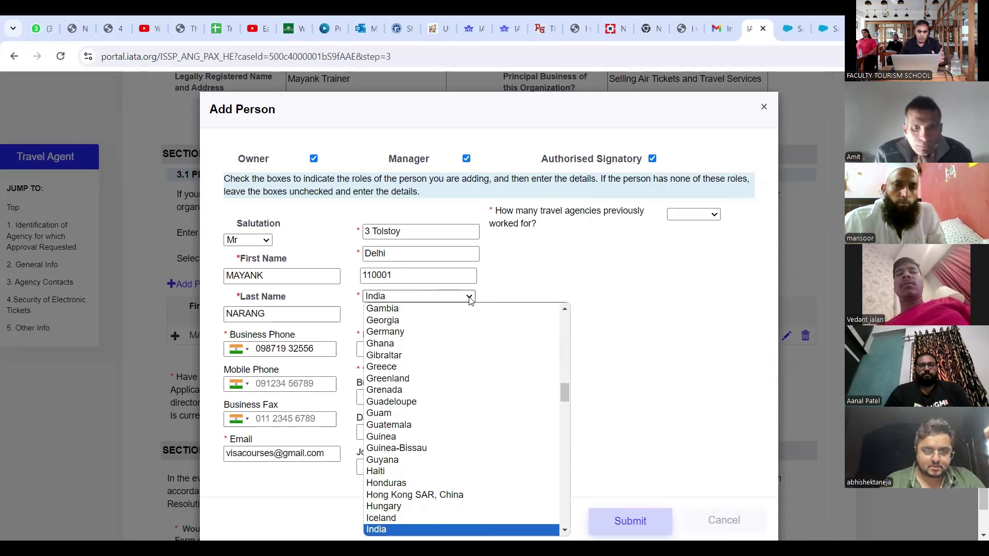
pyautogui.scroll(-1, 421, 386)
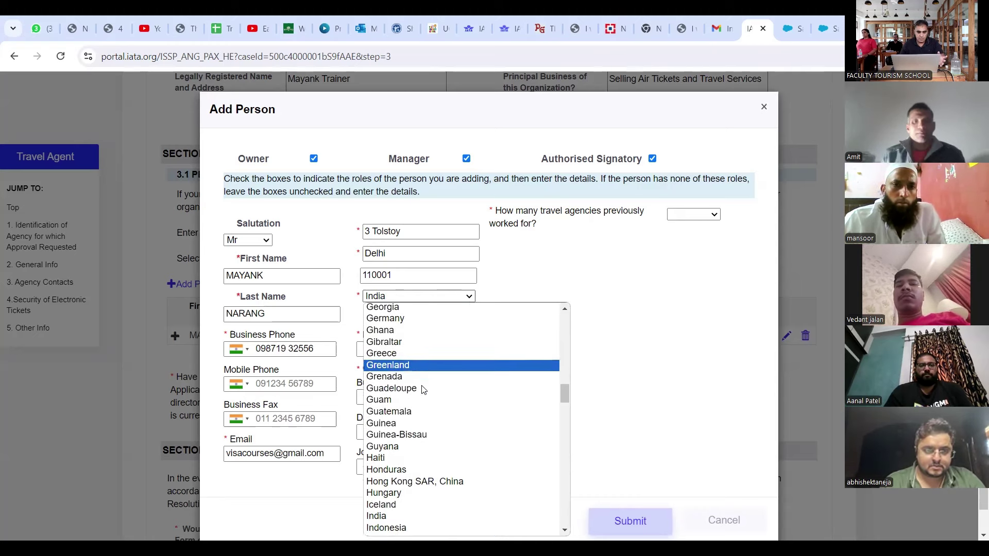
pyautogui.scroll(-3, 421, 389)
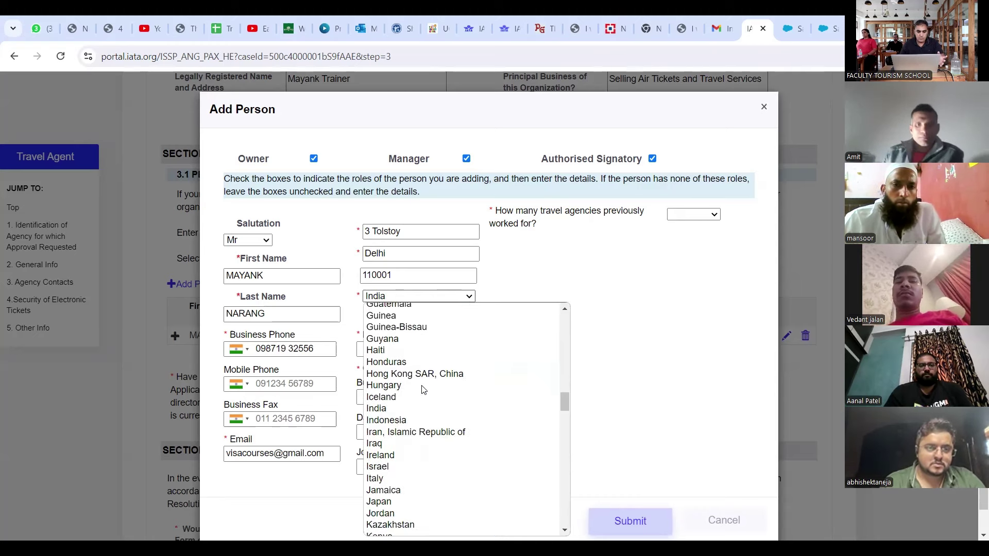
pyautogui.click(387, 412)
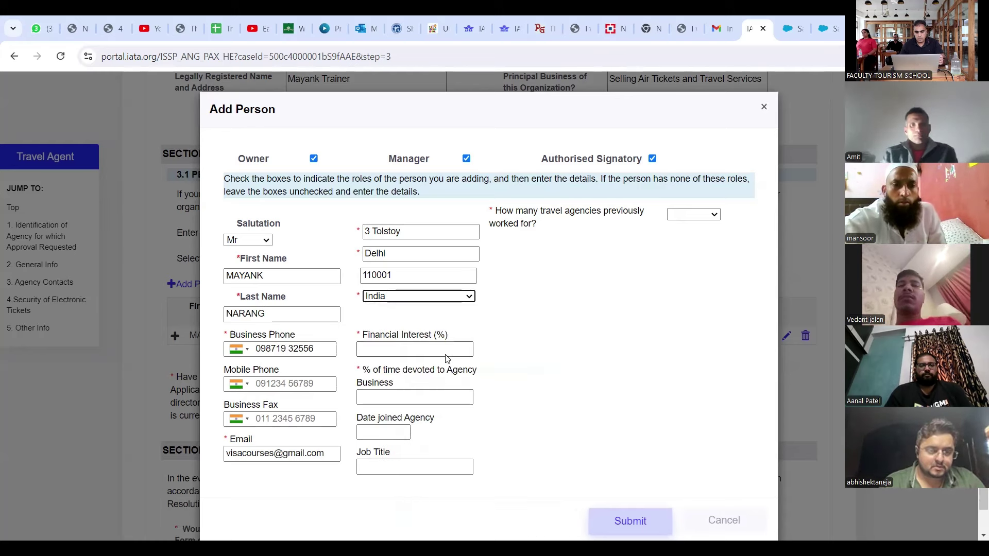
pyautogui.click(446, 350)
# Step: Give the person 100% financial interest, 100% of time, and join date 8/17/2024
pyautogui.write('100')
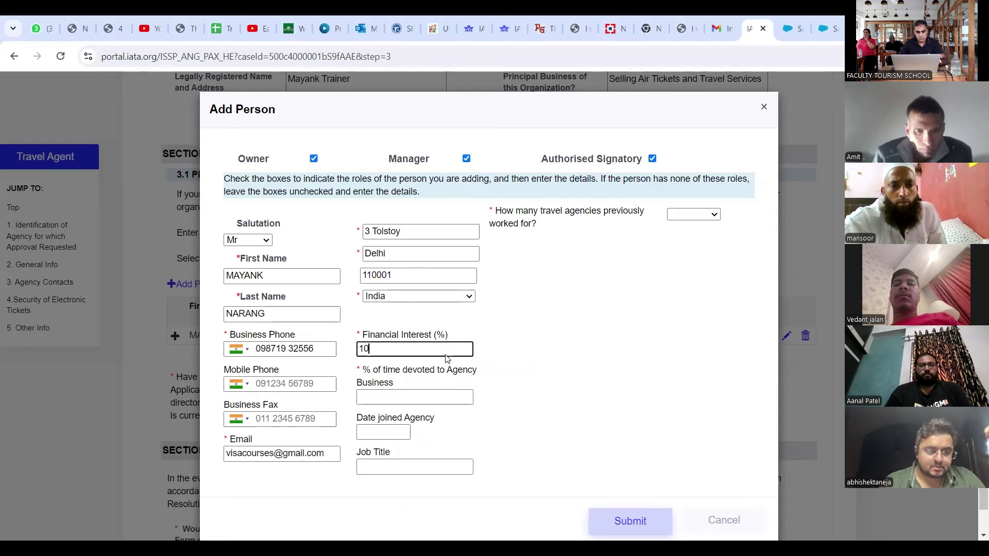
pyautogui.click(435, 397)
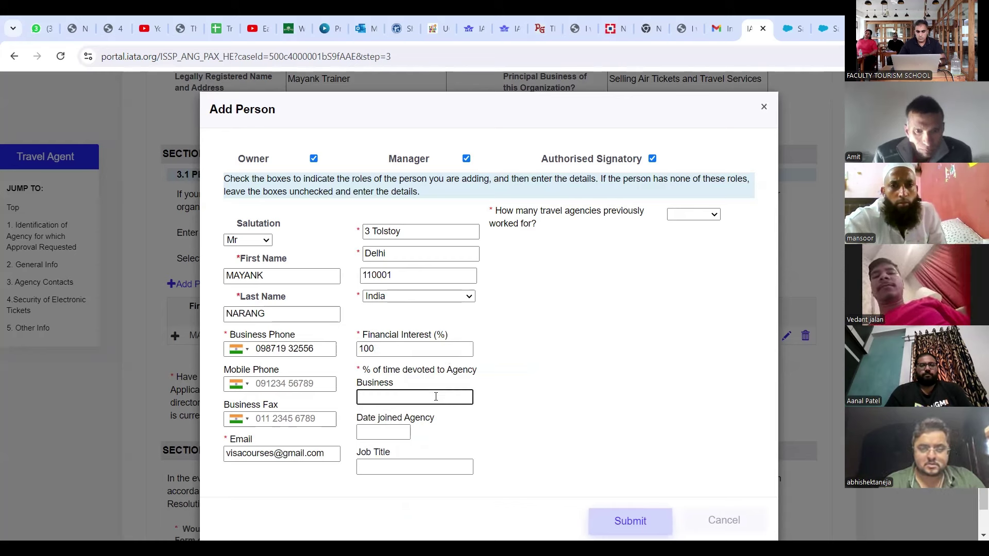
pyautogui.write('100')
pyautogui.scroll(-1, 456, 400)
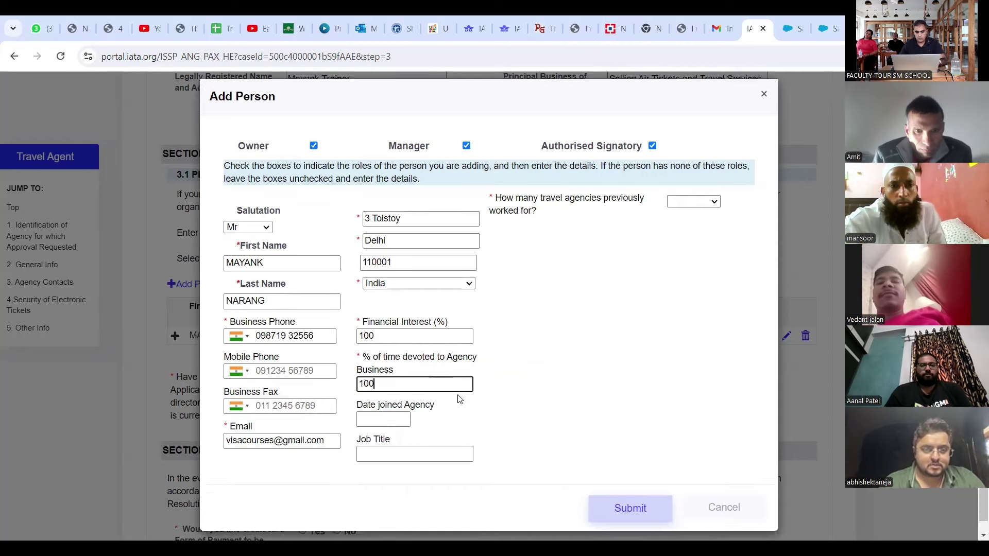
pyautogui.click(391, 408)
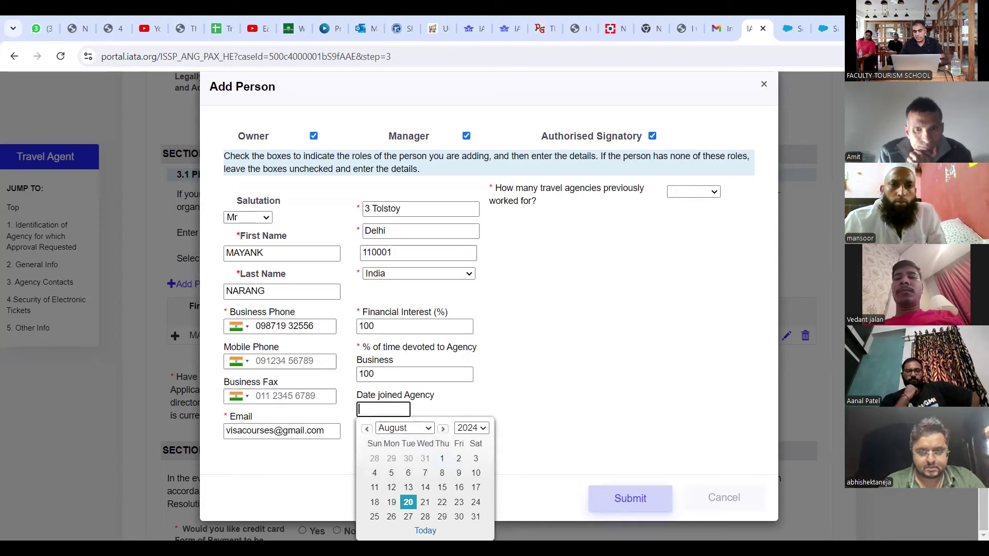
pyautogui.click(476, 487)
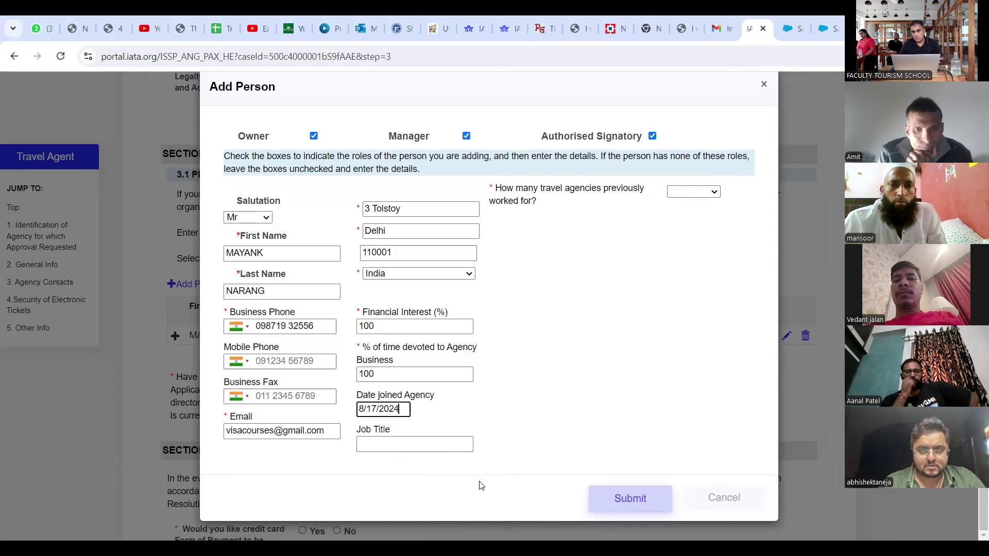
# Step: Set the job title to Owner and previous travel agencies to None
pyautogui.click(417, 449)
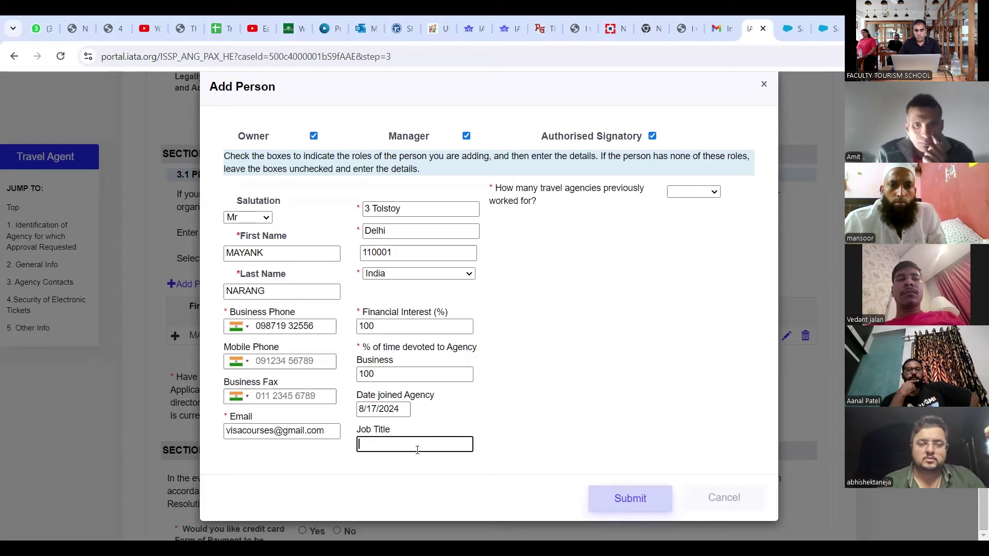
pyautogui.write('Owner')
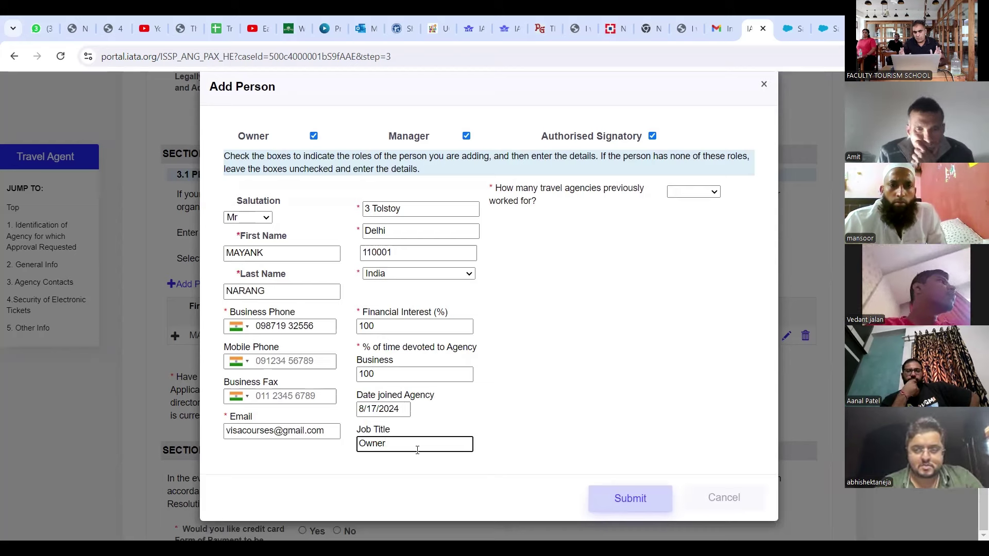
pyautogui.click(713, 194)
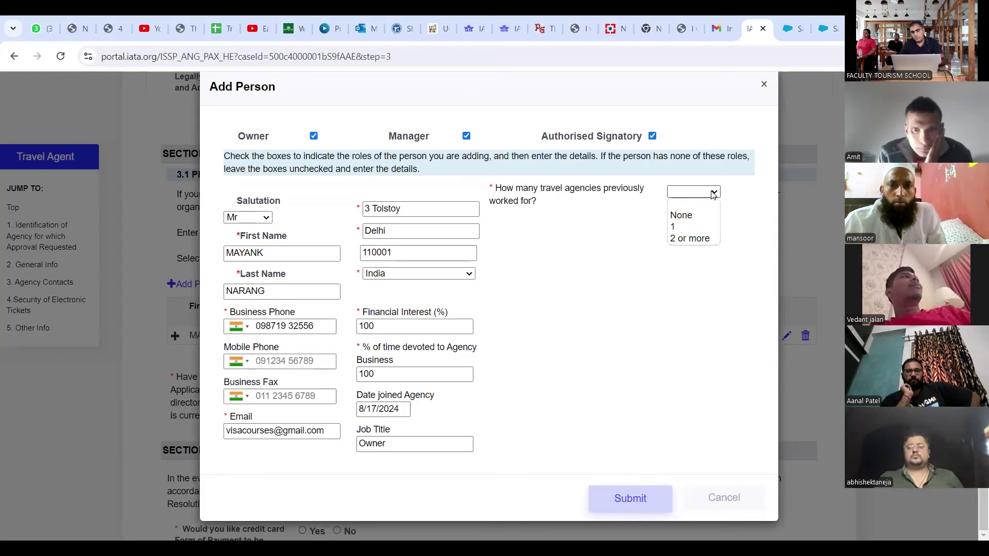
pyautogui.click(683, 221)
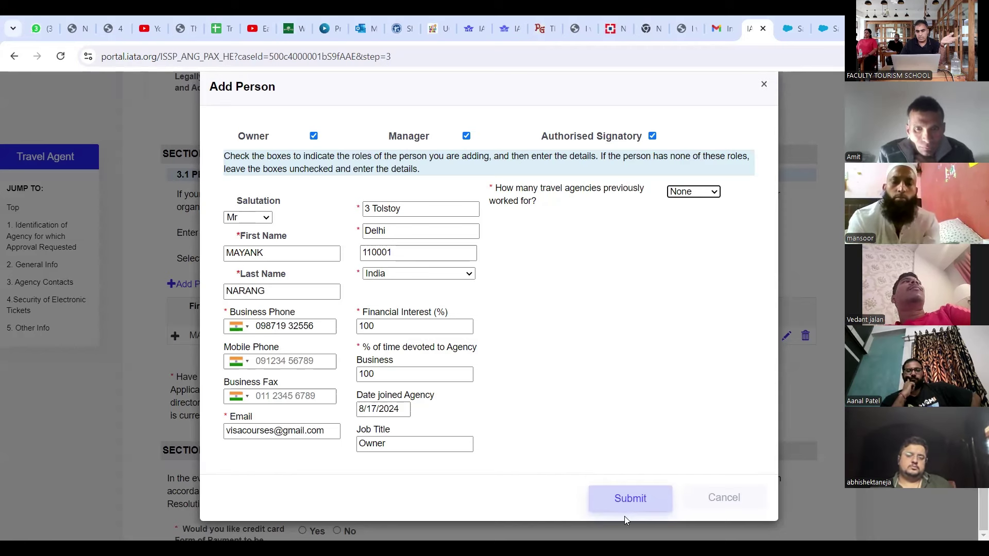
# Step: Submit the Add Person dialog to save the contact as Owner, Manager, Authorised Signatory and Portal Admin
pyautogui.click(640, 501)
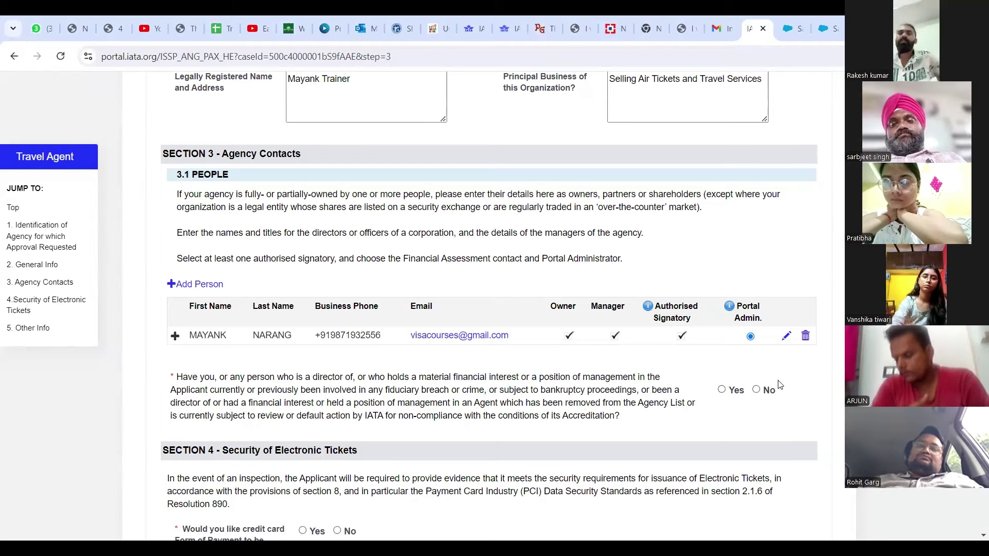
# Step: Scroll down the application form to Section 4's credit card form of payment question
pyautogui.scroll(-1, 778, 386)
pyautogui.scroll(-1, 780, 385)
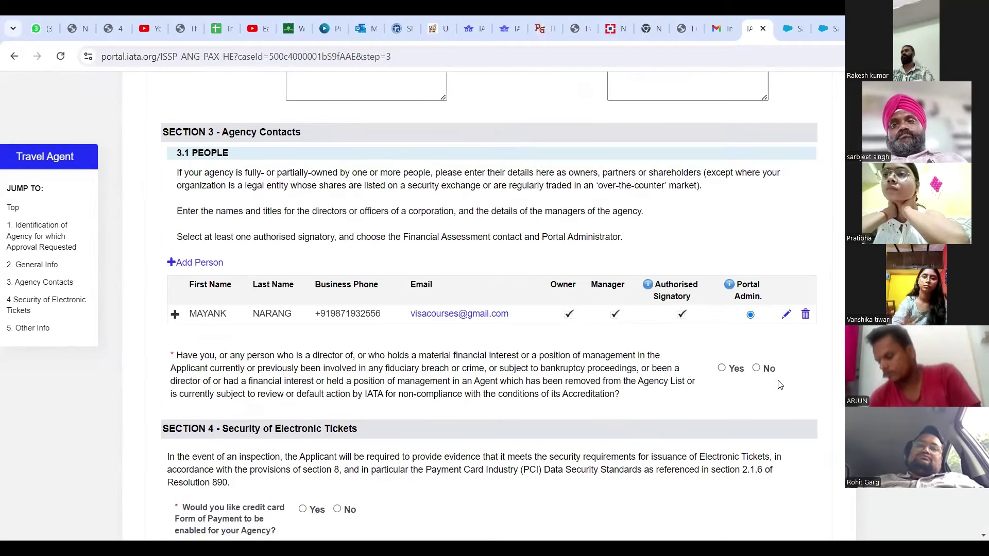
pyautogui.scroll(-1, 780, 386)
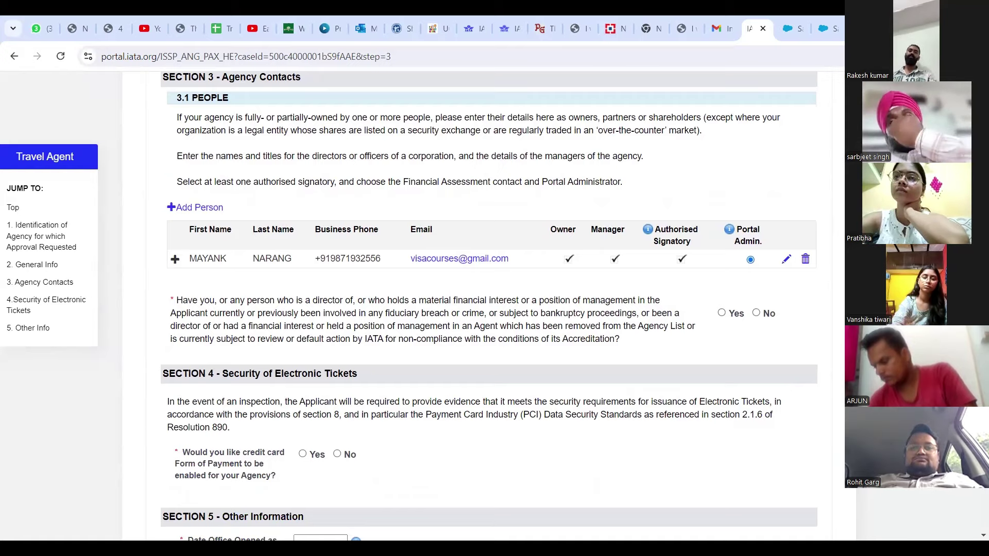
pyautogui.scroll(-2, 489, 304)
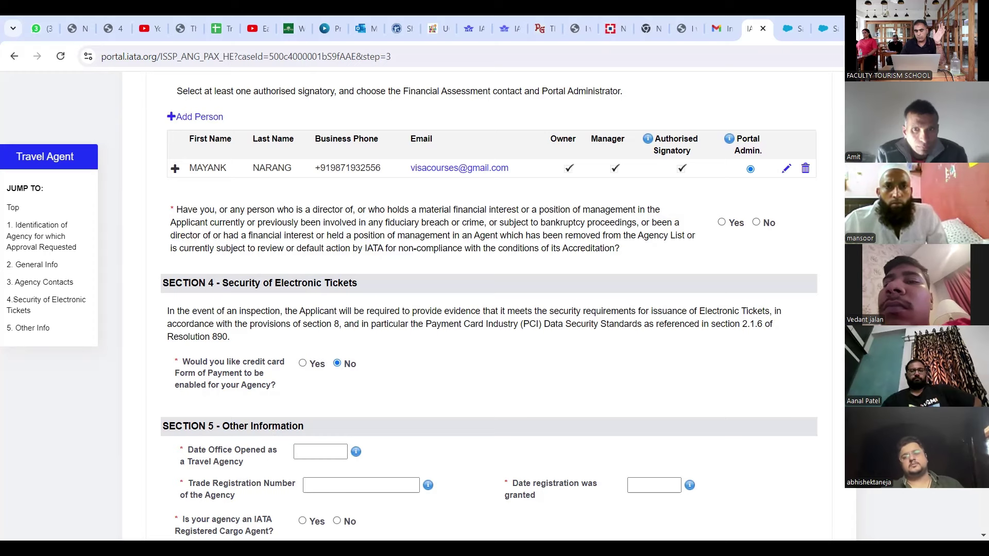
pyautogui.scroll(-2, 489, 304)
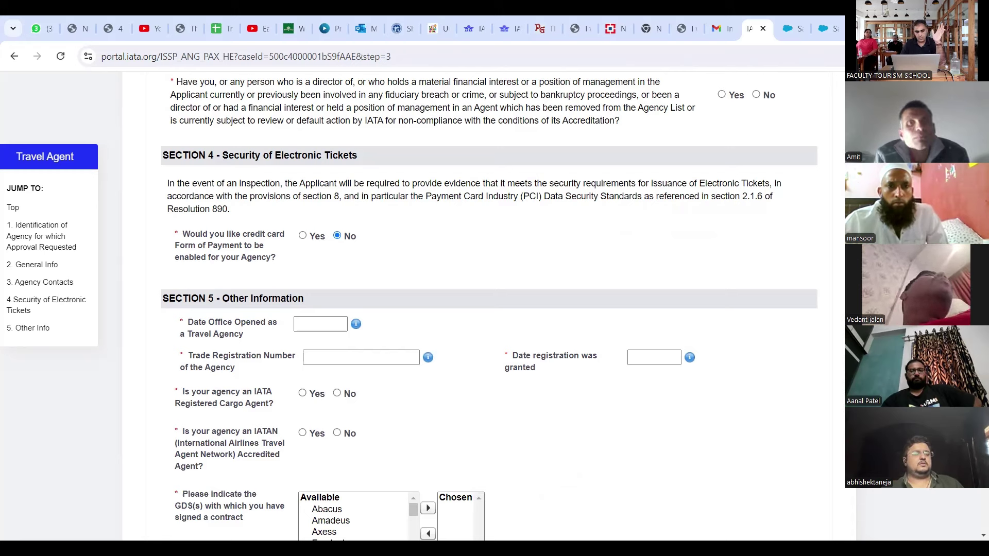
# Step: Set office-opened and registration-granted dates to 8/17/2024 and enter the trade registration number
pyautogui.click(336, 323)
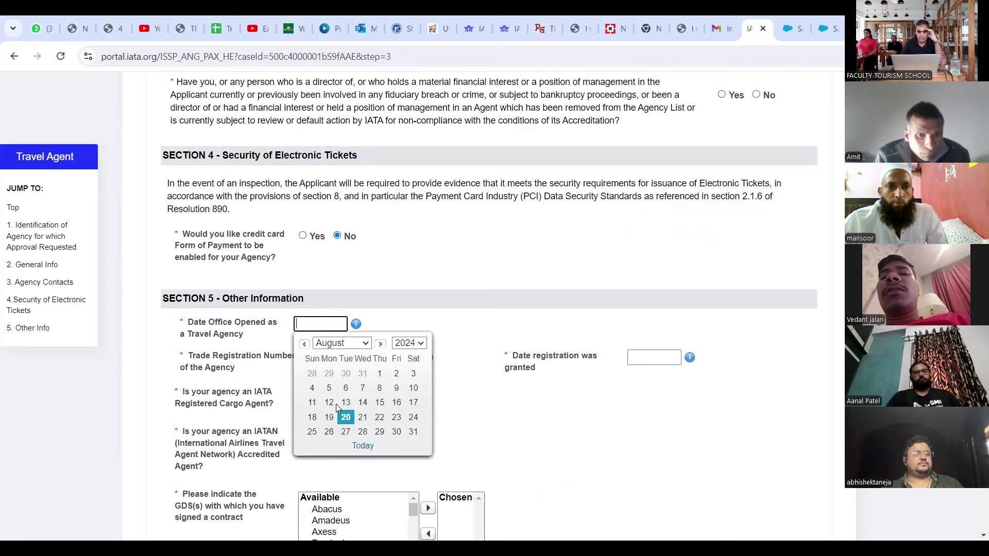
pyautogui.click(413, 402)
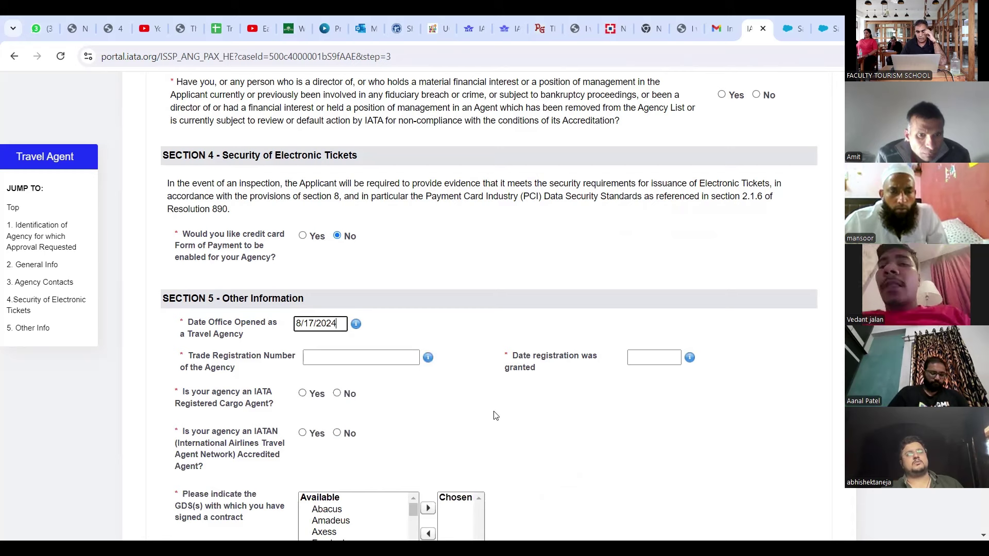
pyautogui.click(367, 360)
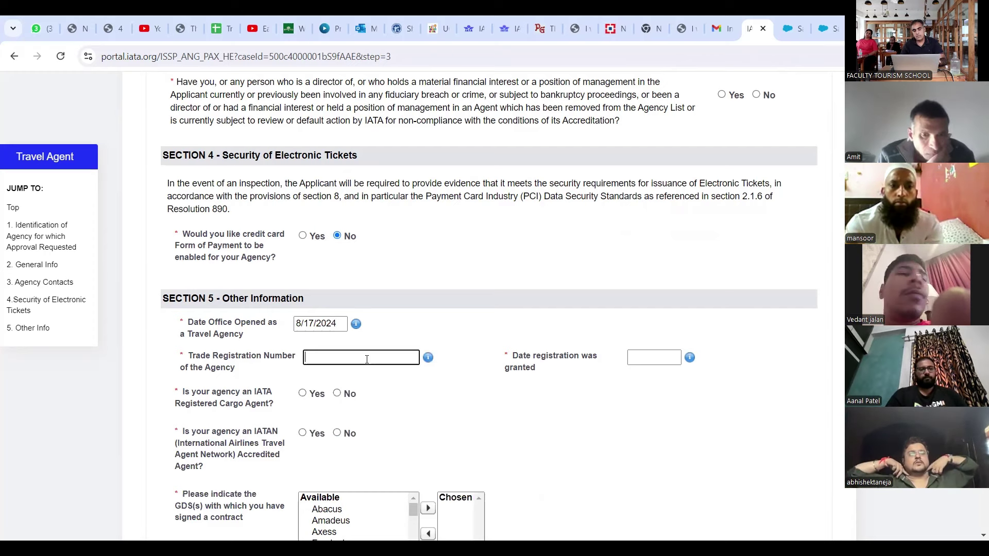
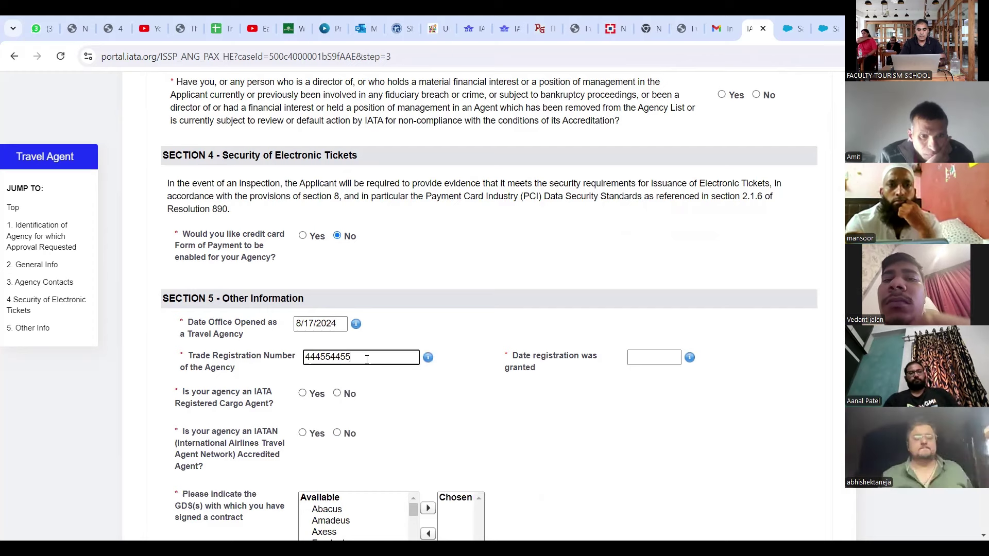
pyautogui.click(657, 356)
pyautogui.click(657, 356)
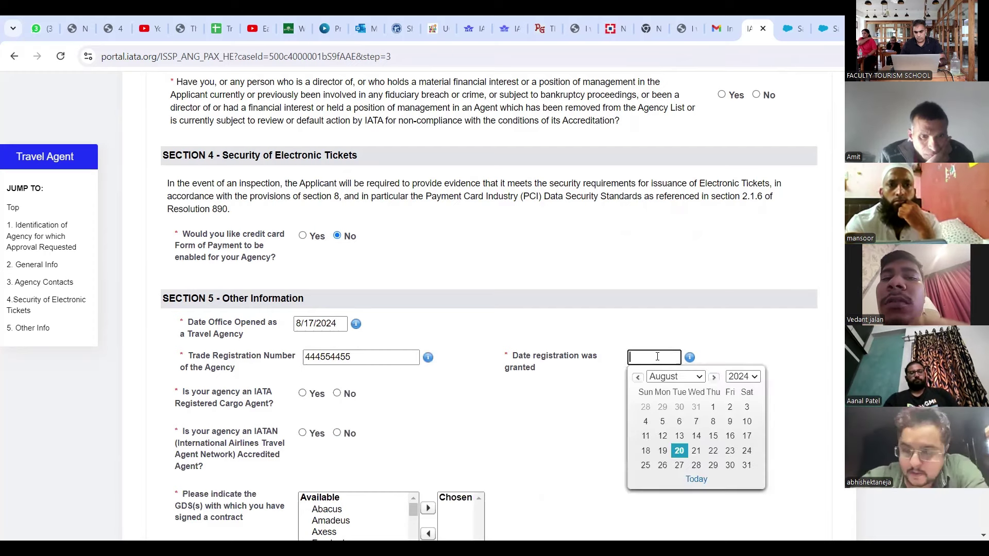
pyautogui.click(748, 436)
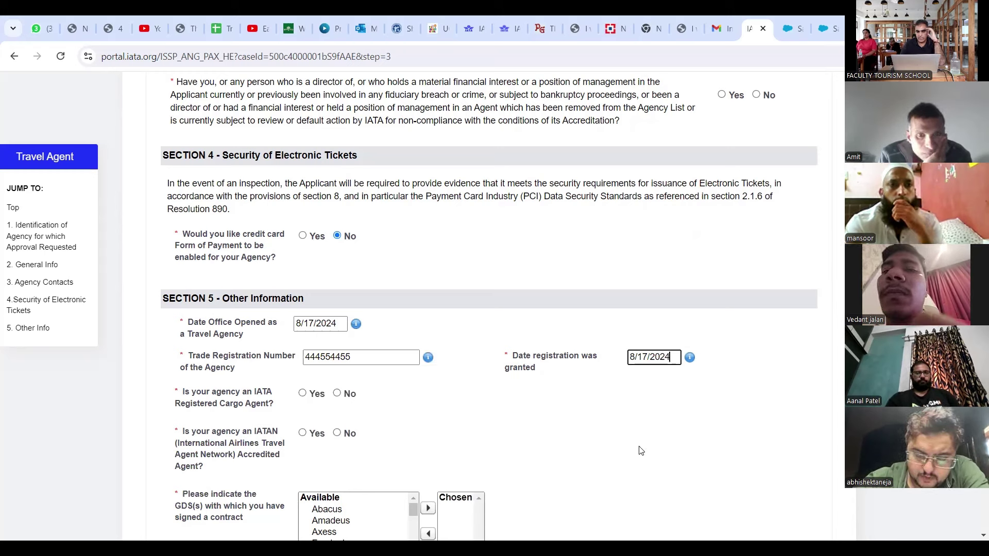
pyautogui.scroll(-1, 641, 451)
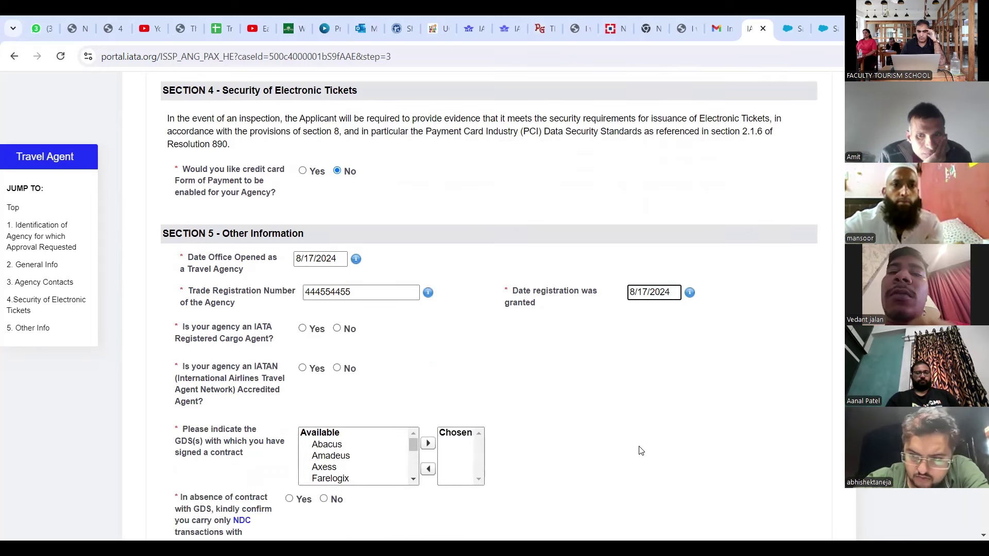
pyautogui.scroll(-1, 639, 450)
# Step: In Section 5, answer No to both the IATA Registered Cargo Agent and IATAN accreditation questions
pyautogui.scroll(-1, 323, 302)
pyautogui.press('Menu')
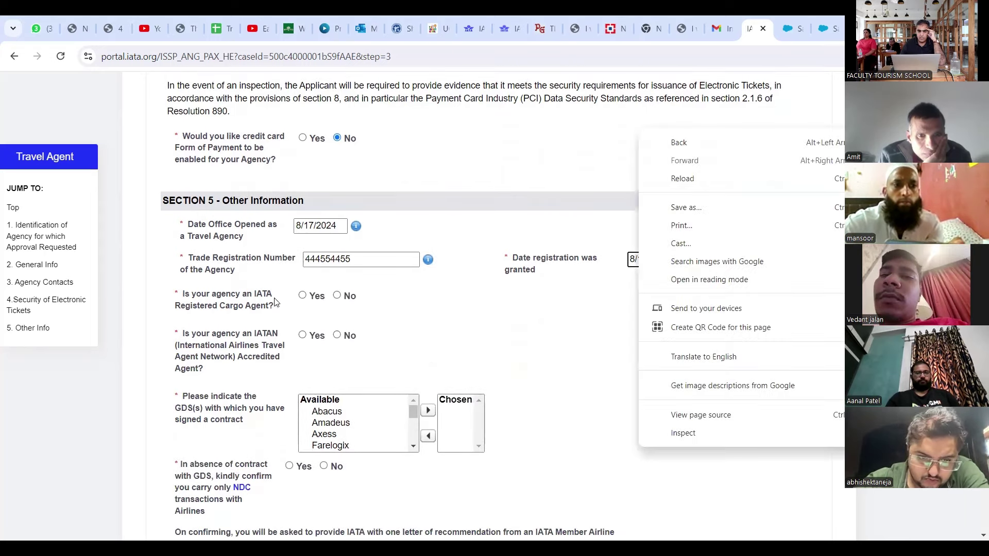
pyautogui.click(340, 295)
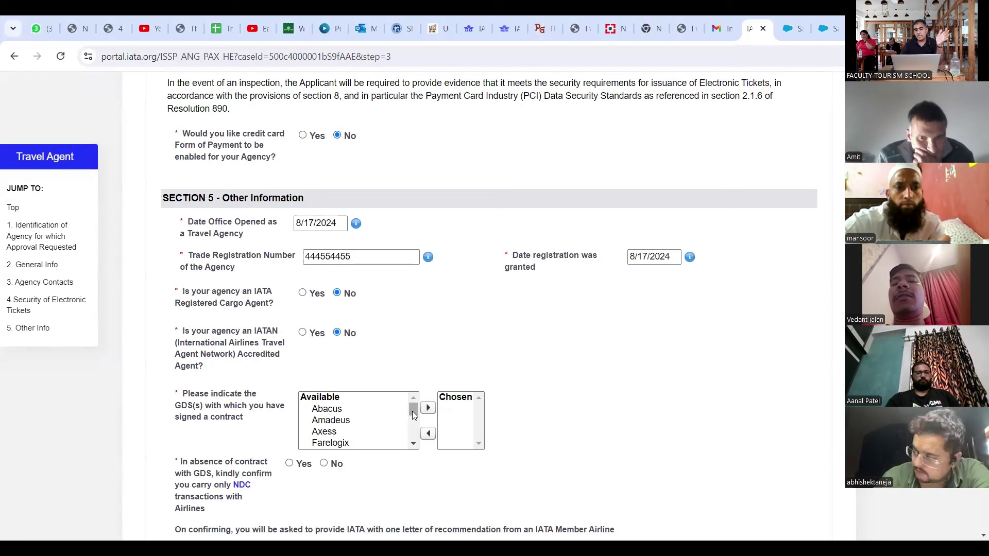
pyautogui.click(413, 412)
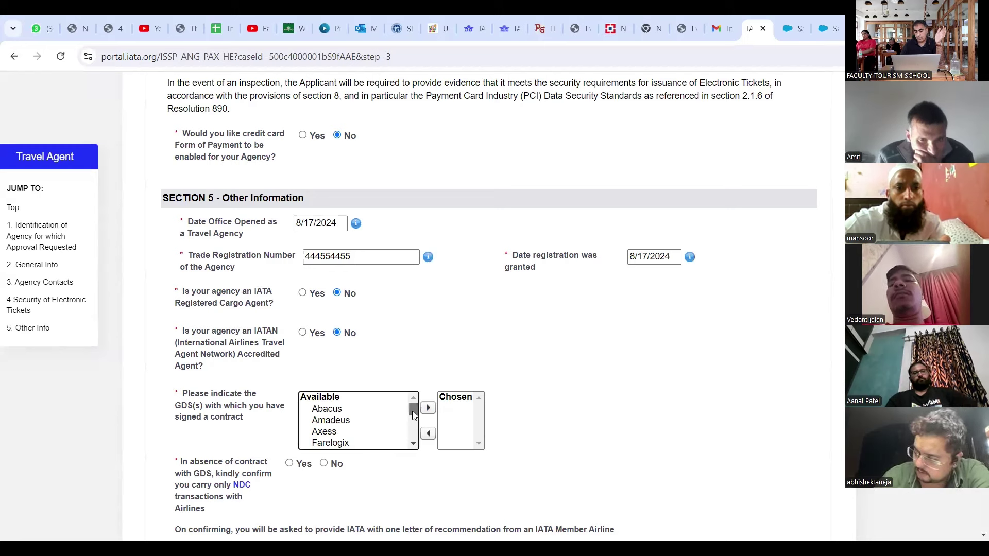
pyautogui.click(413, 445)
pyautogui.scroll(-2, 413, 446)
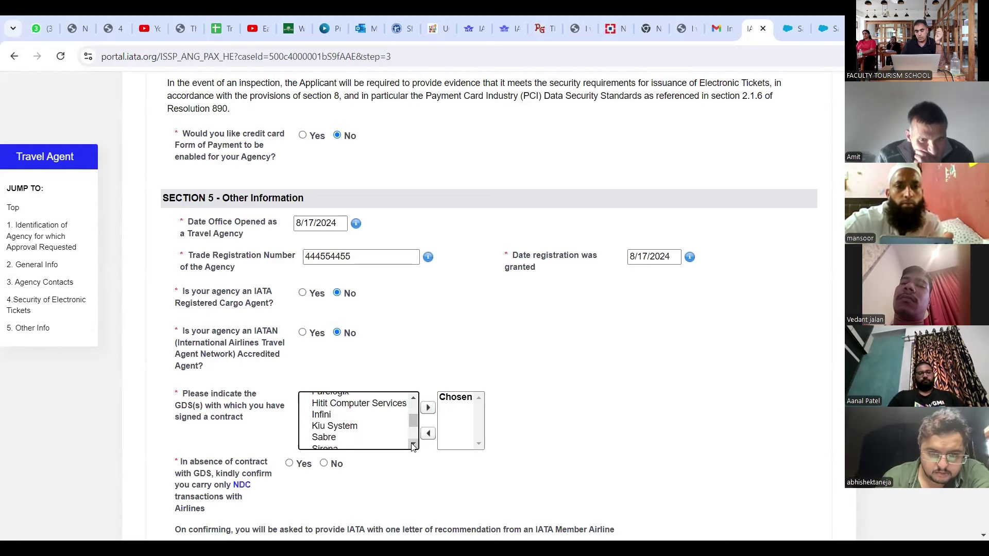
pyautogui.scroll(1, 415, 406)
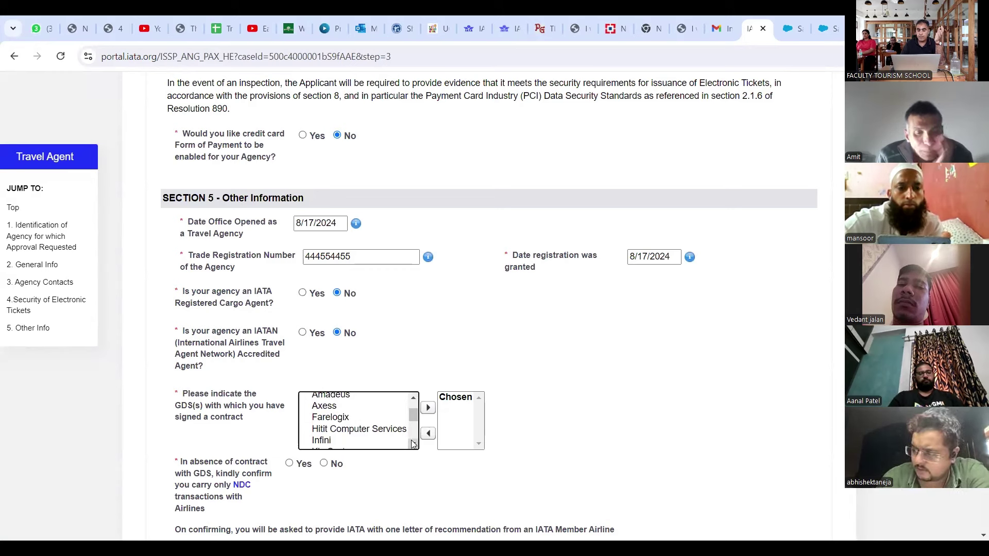
pyautogui.scroll(-1, 411, 444)
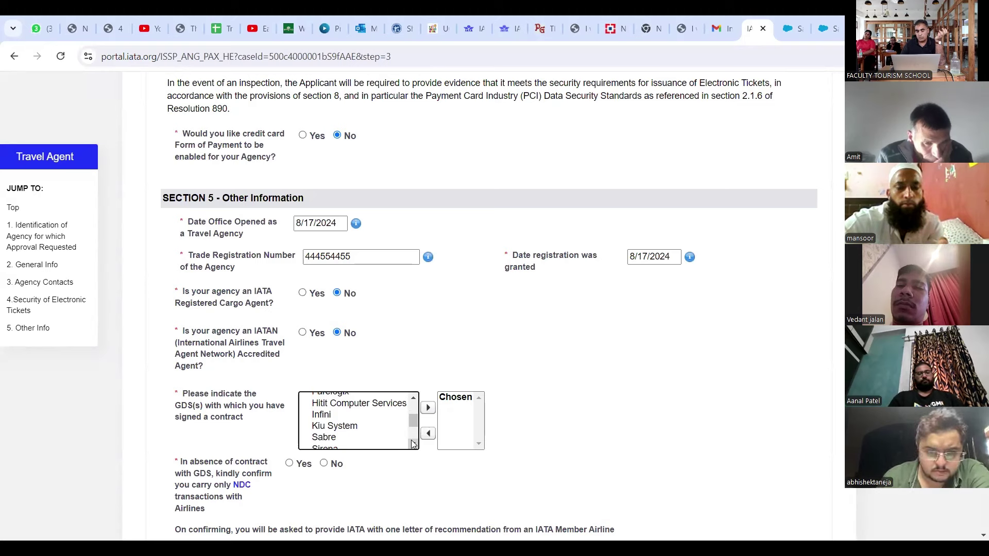
pyautogui.scroll(-2, 412, 443)
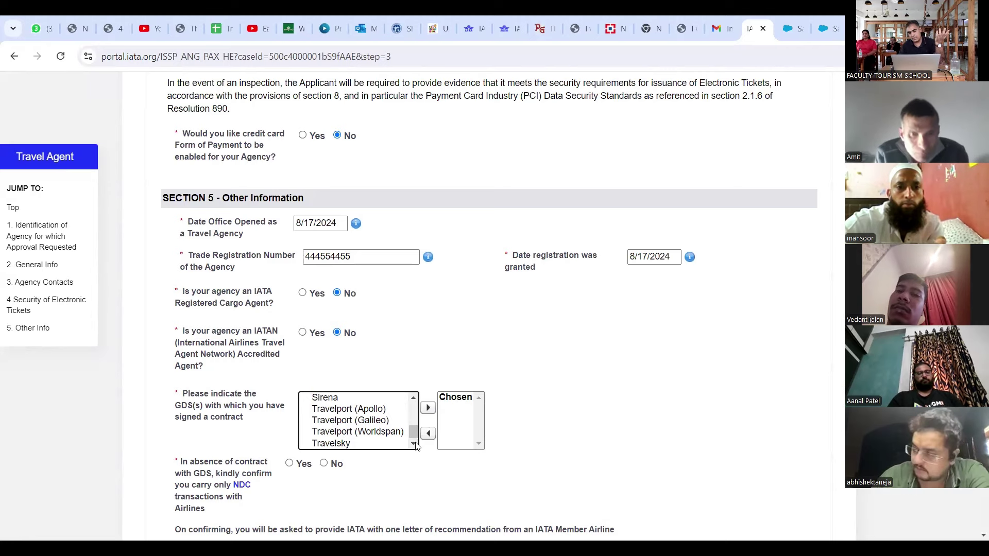
# Step: Move Travelport (Galileo), Travelport (Worldspan) and Travelport (Apollo) from Available into the Chosen GDS list
pyautogui.click(380, 422)
pyautogui.click(427, 408)
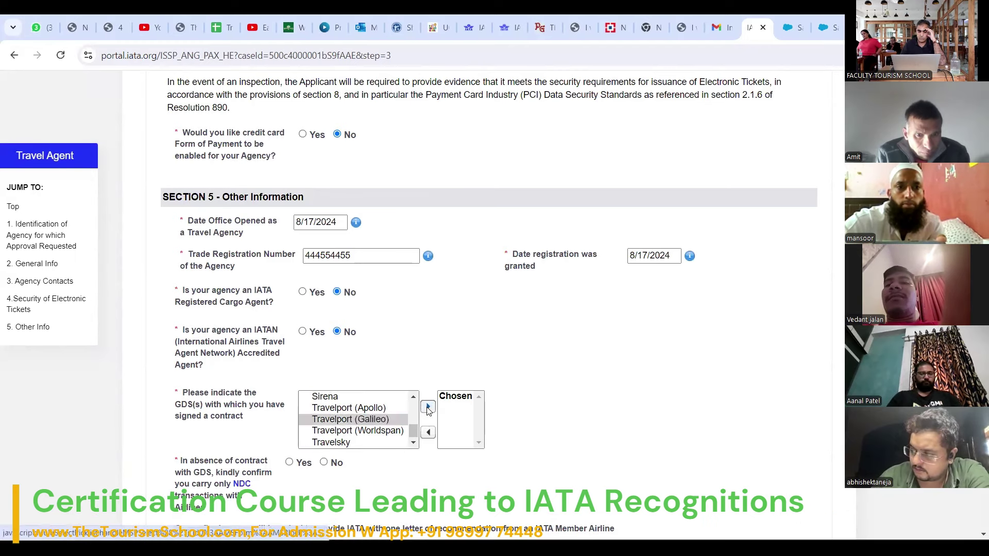
pyautogui.click(388, 432)
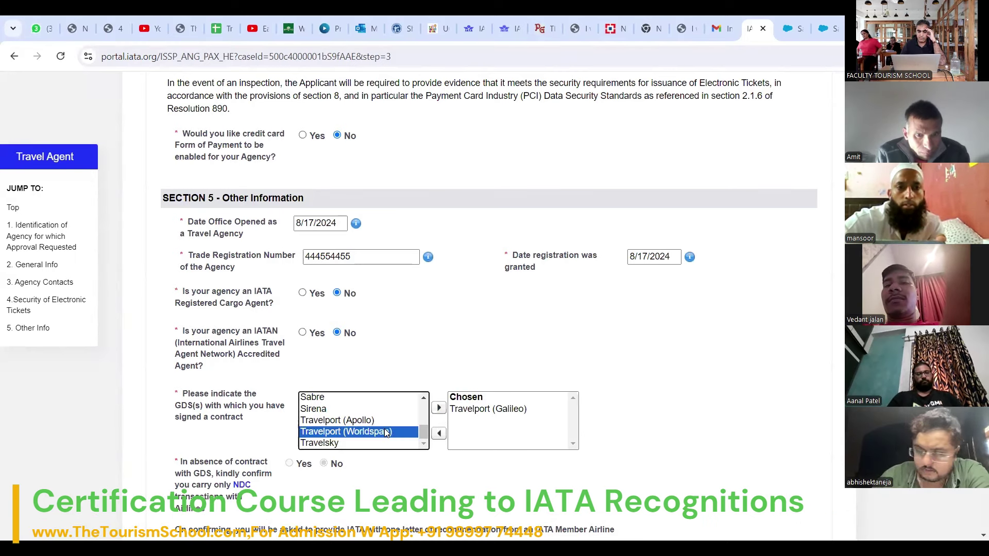
pyautogui.click(438, 408)
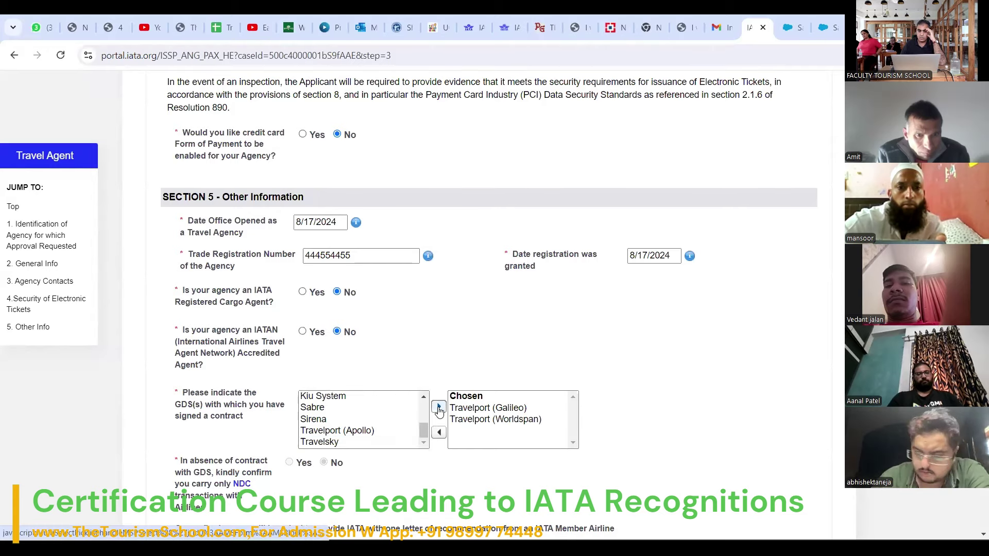
pyautogui.click(364, 431)
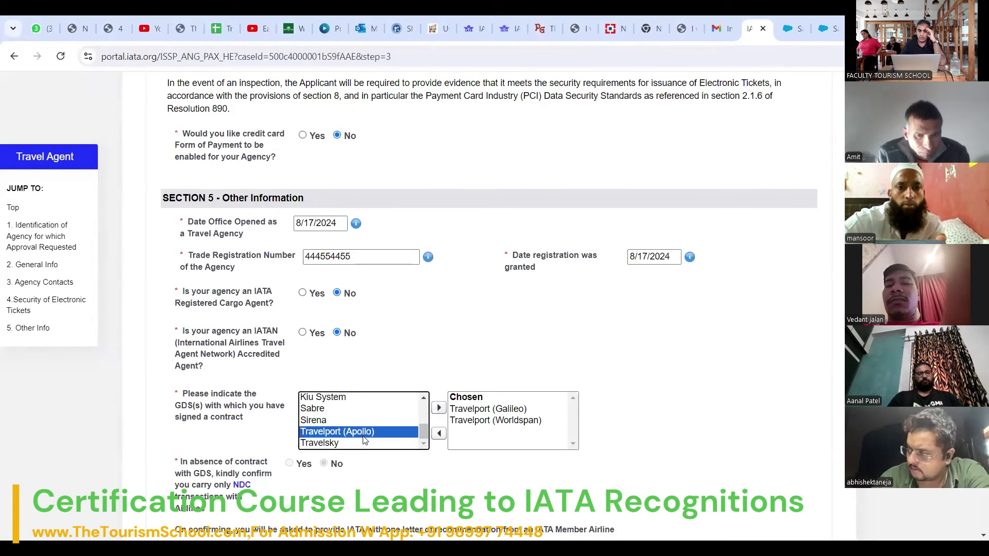
pyautogui.click(438, 408)
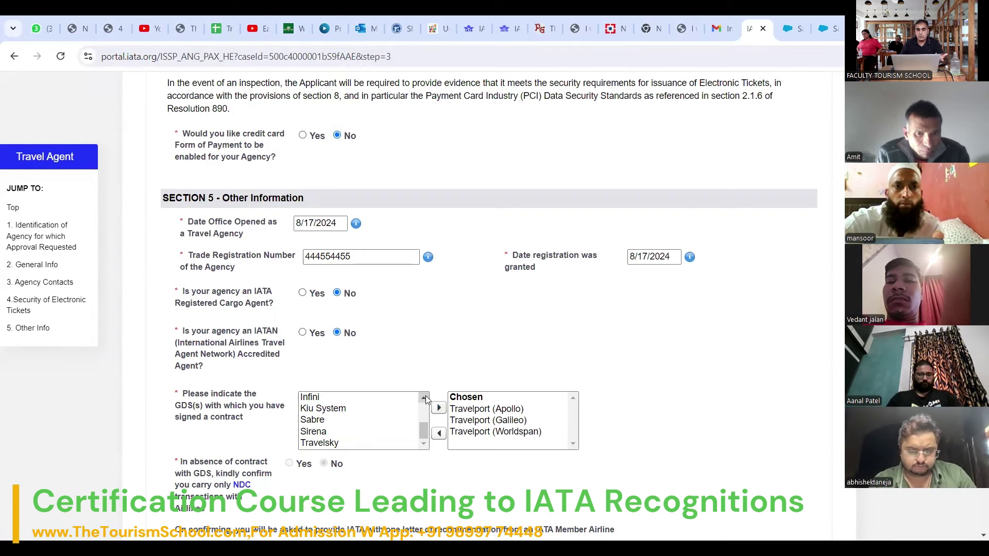
pyautogui.scroll(5, 426, 400)
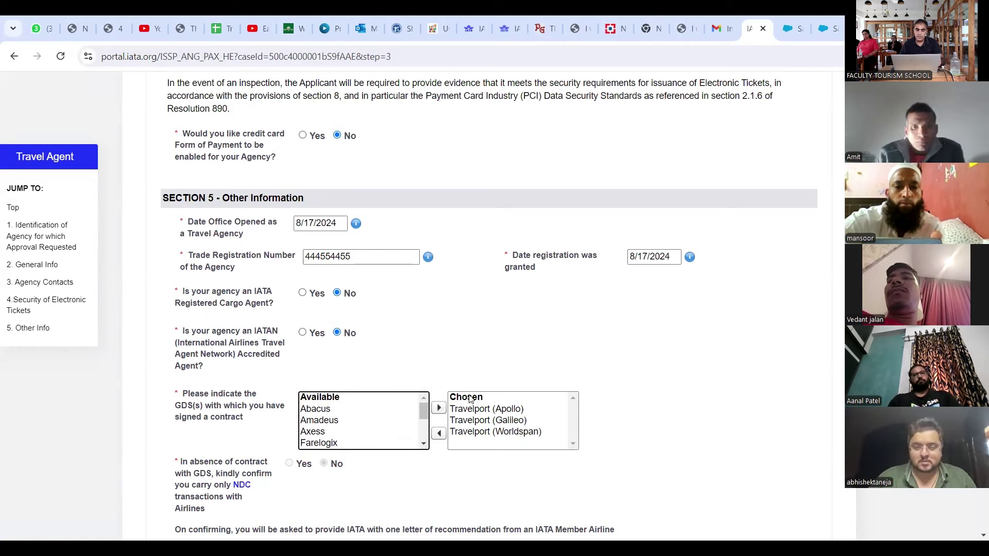
pyautogui.scroll(-3, 710, 415)
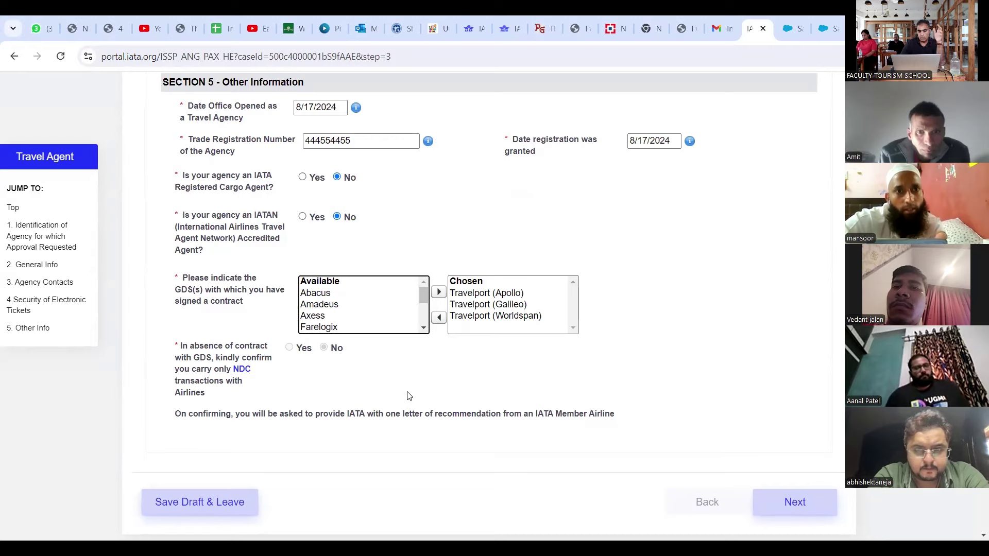
pyautogui.scroll(3, 408, 395)
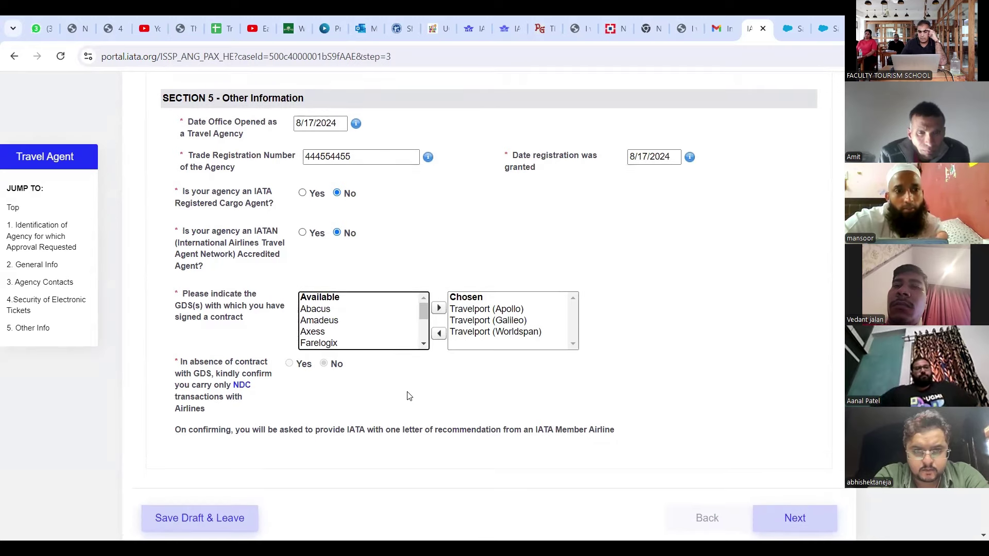
pyautogui.scroll(3, 409, 395)
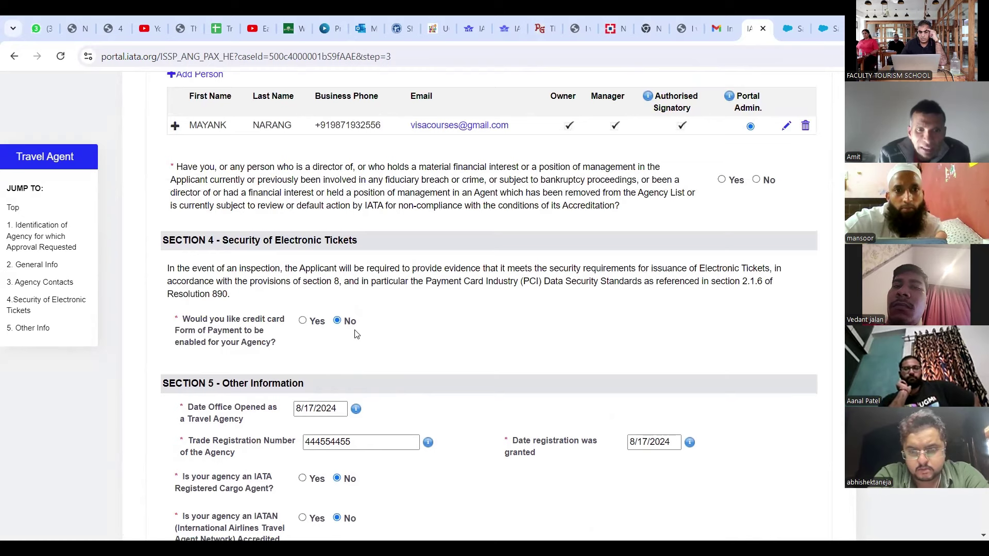
pyautogui.scroll(-2, 498, 427)
pyautogui.scroll(-3, 497, 427)
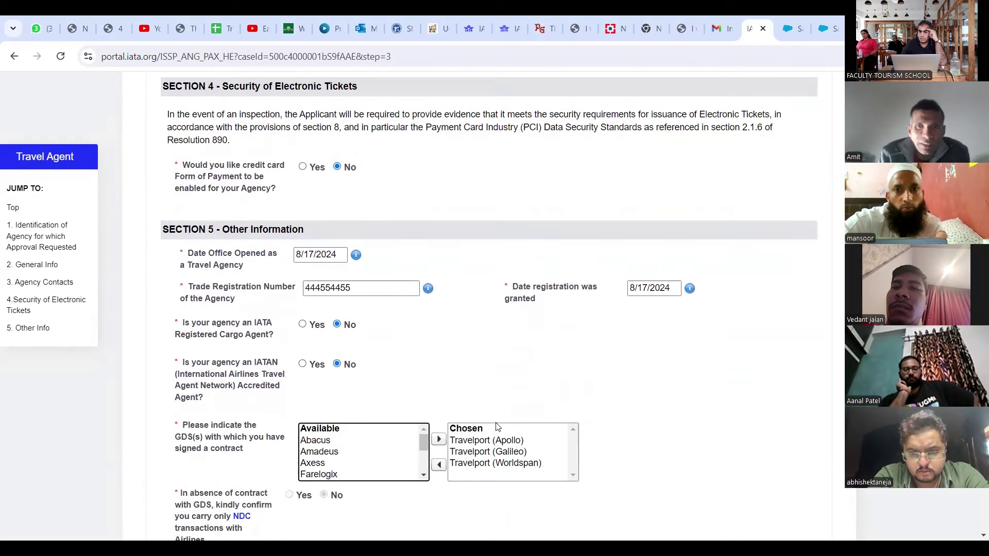
pyautogui.scroll(-2, 497, 427)
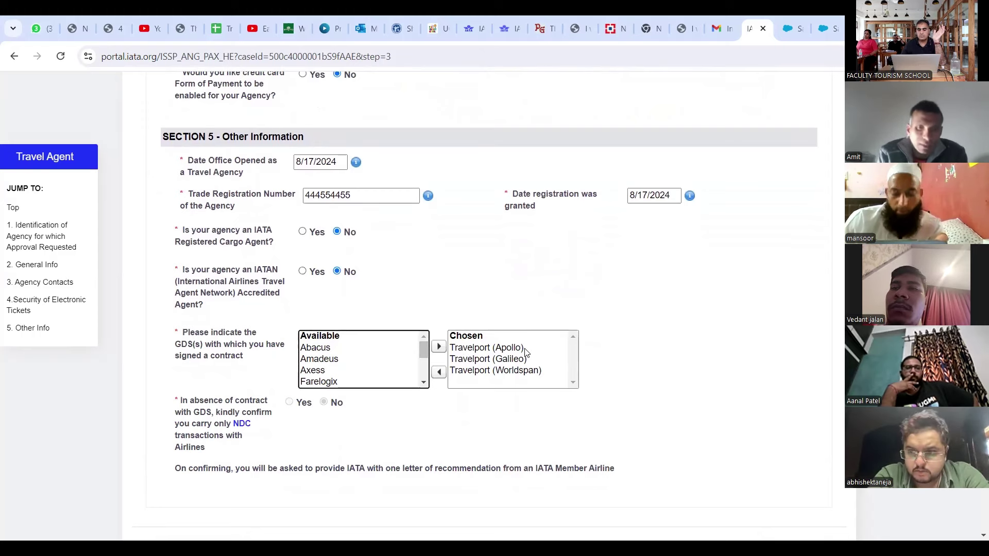
pyautogui.scroll(-1, 504, 431)
pyautogui.scroll(-1, 503, 431)
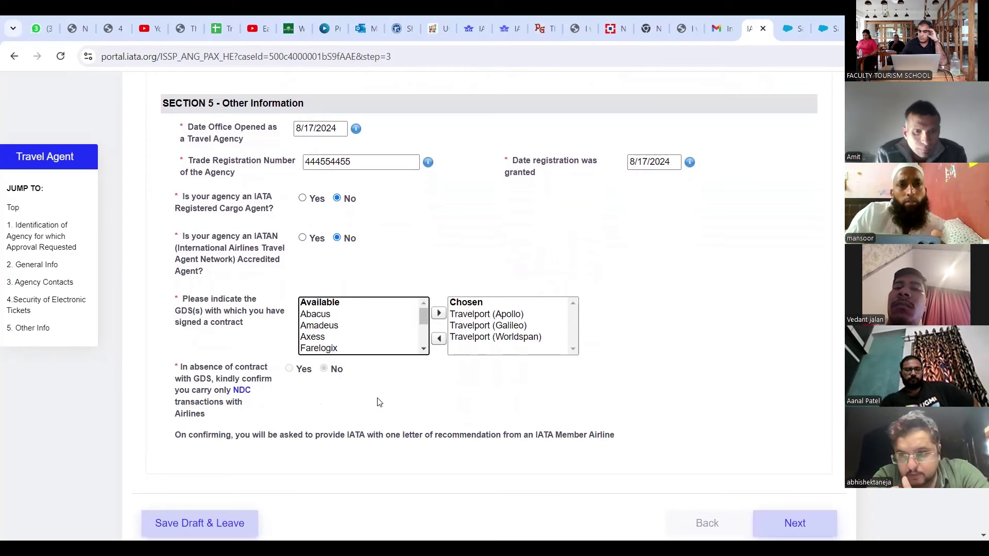
pyautogui.scroll(-1, 378, 403)
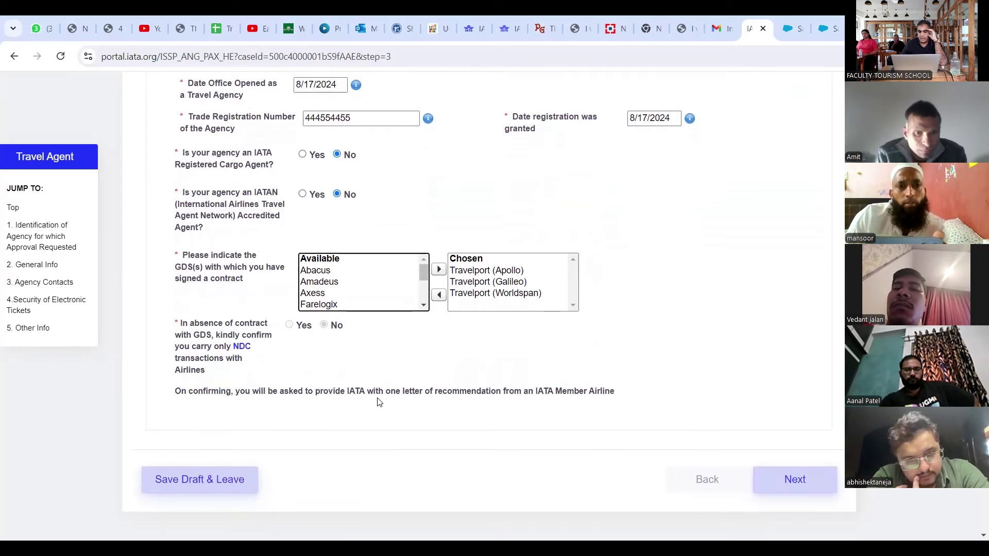
# Step: Try to continue, then fill in the Service TAX number flagged by the VAT Number error
pyautogui.click(786, 479)
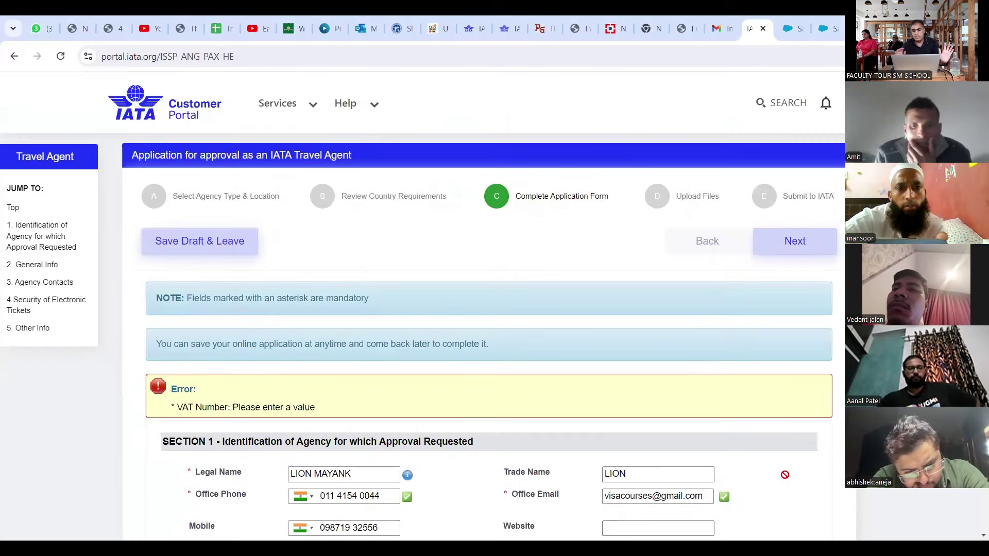
pyautogui.scroll(-4, 784, 475)
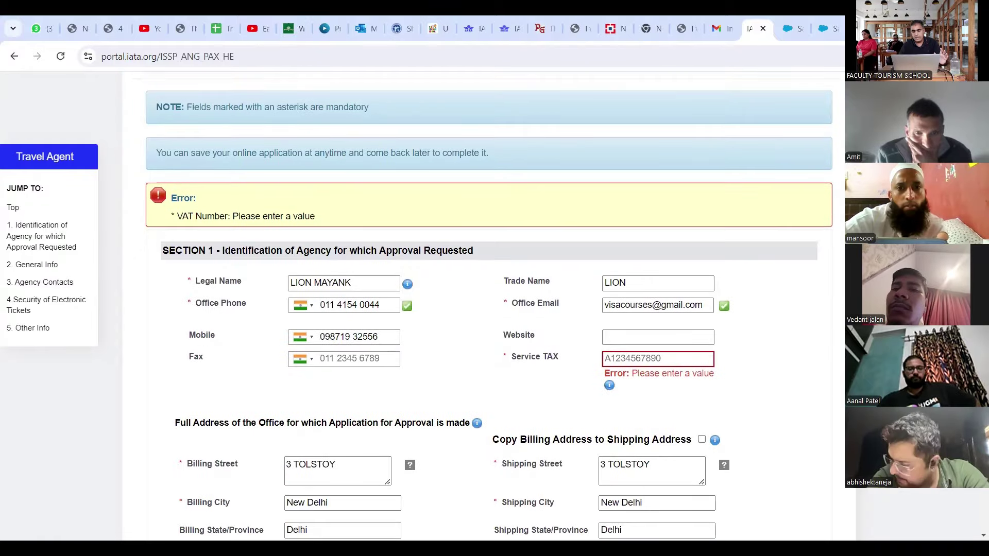
pyautogui.click(680, 355)
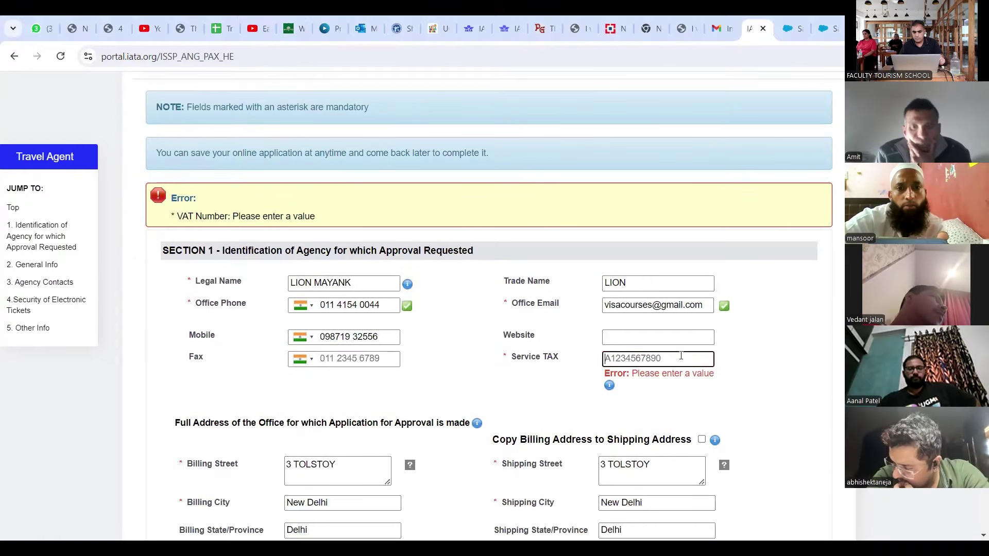
pyautogui.scroll(-1, 681, 356)
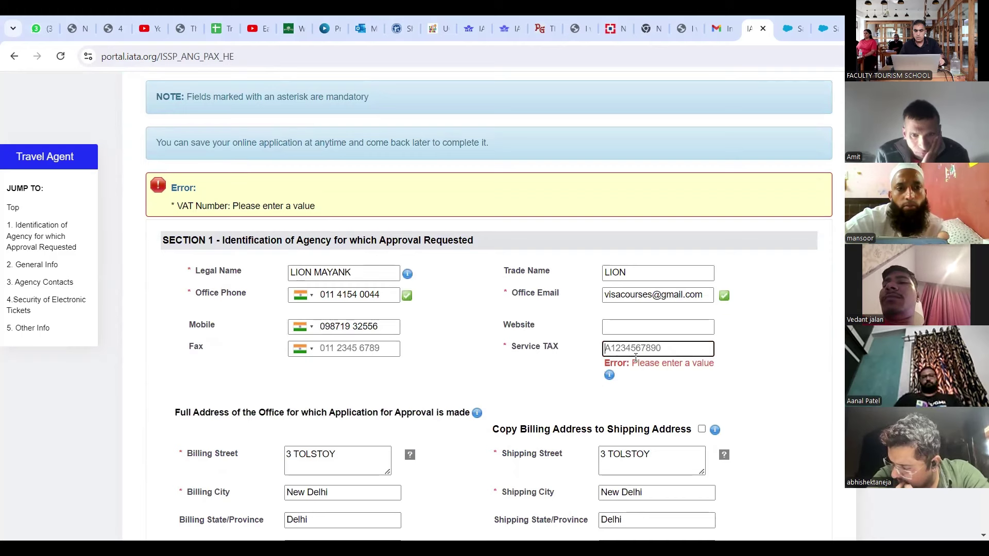
pyautogui.moveTo(636, 358); pyautogui.dragTo(631, 352)
pyautogui.click(664, 350)
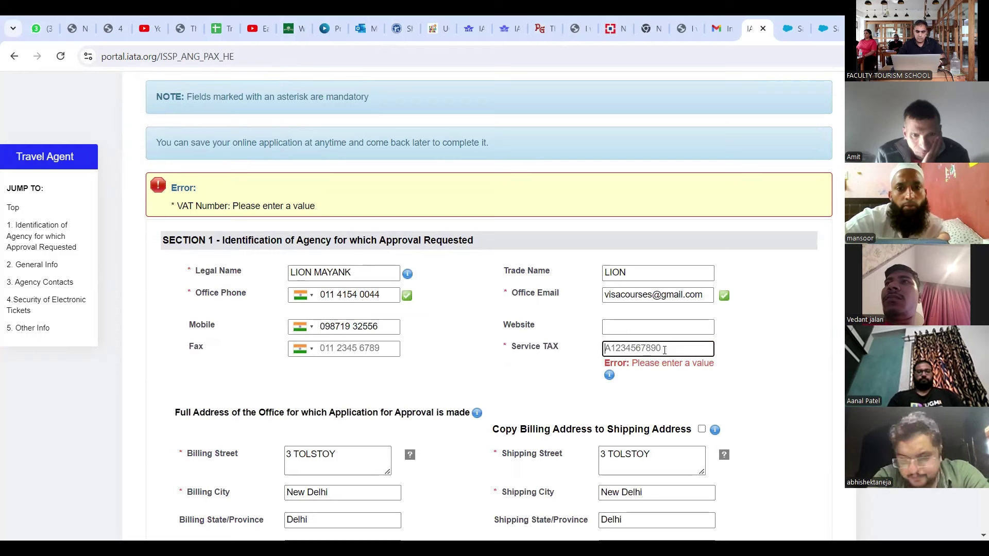
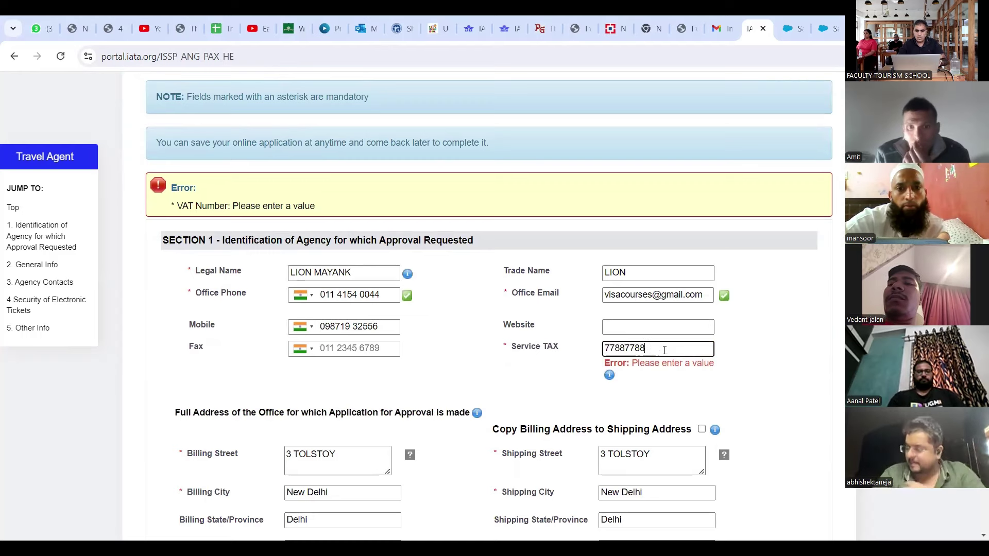
pyautogui.scroll(-13, 665, 351)
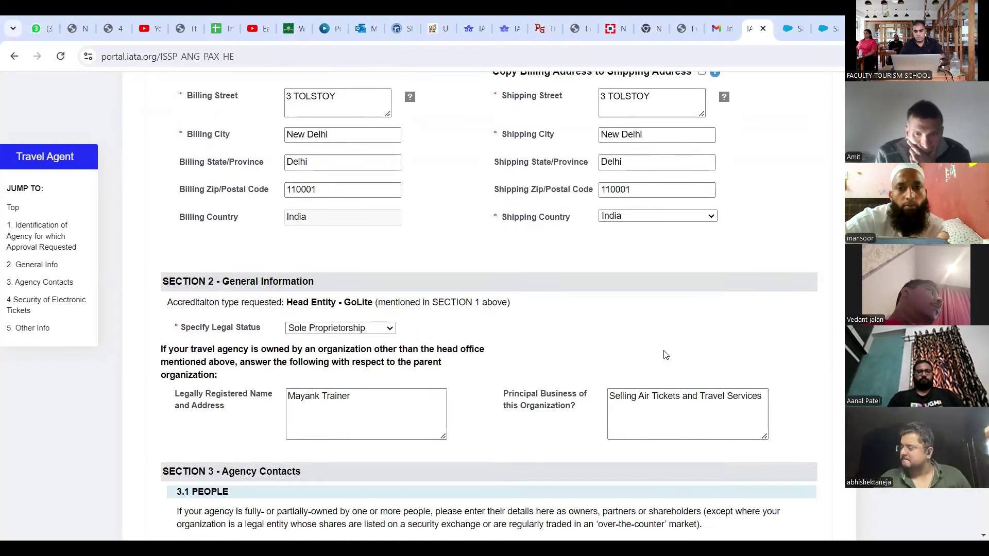
pyautogui.scroll(-3, 664, 355)
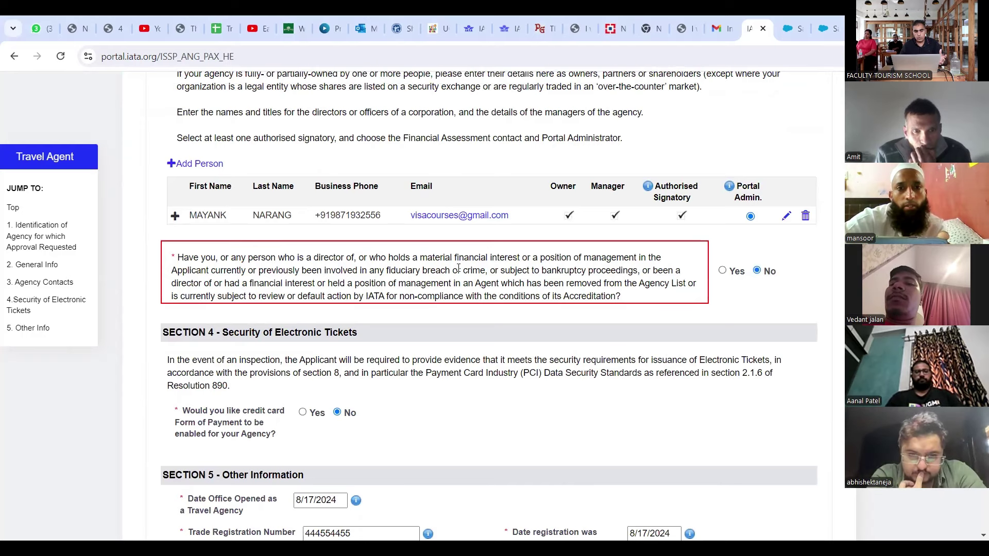
pyautogui.scroll(-4, 549, 410)
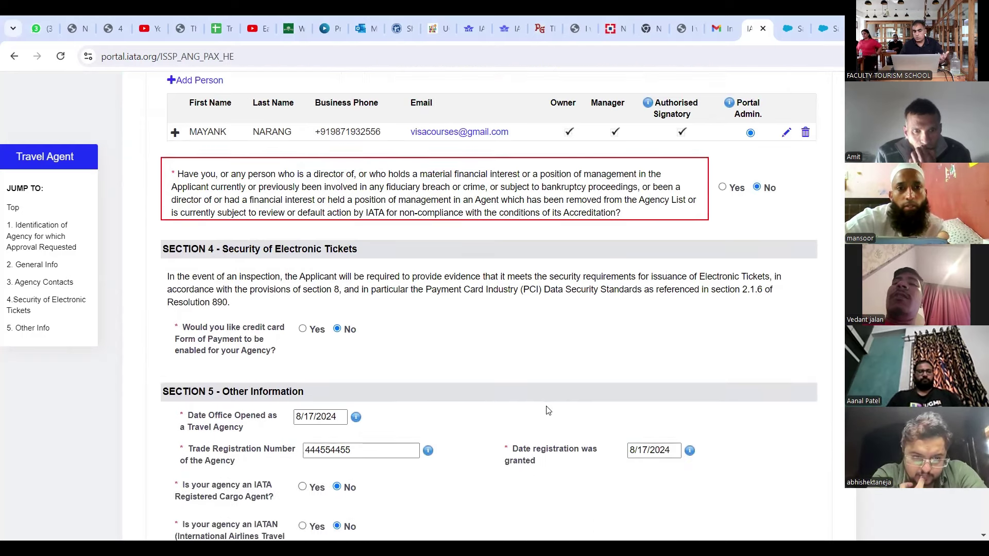
pyautogui.scroll(-6, 548, 410)
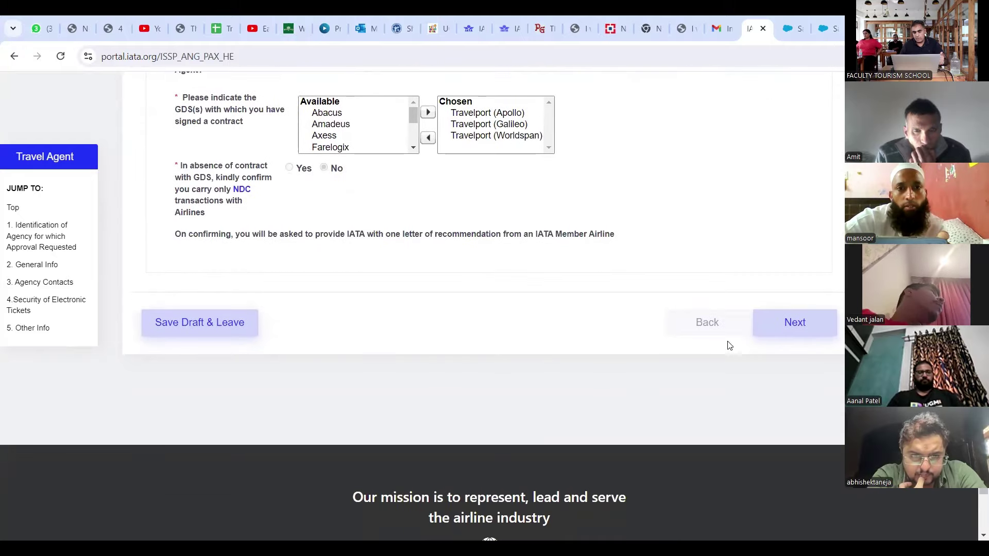
# Step: Save the form and advance to step D, Upload Files, down to the Legal Business Entity requirement
pyautogui.click(798, 325)
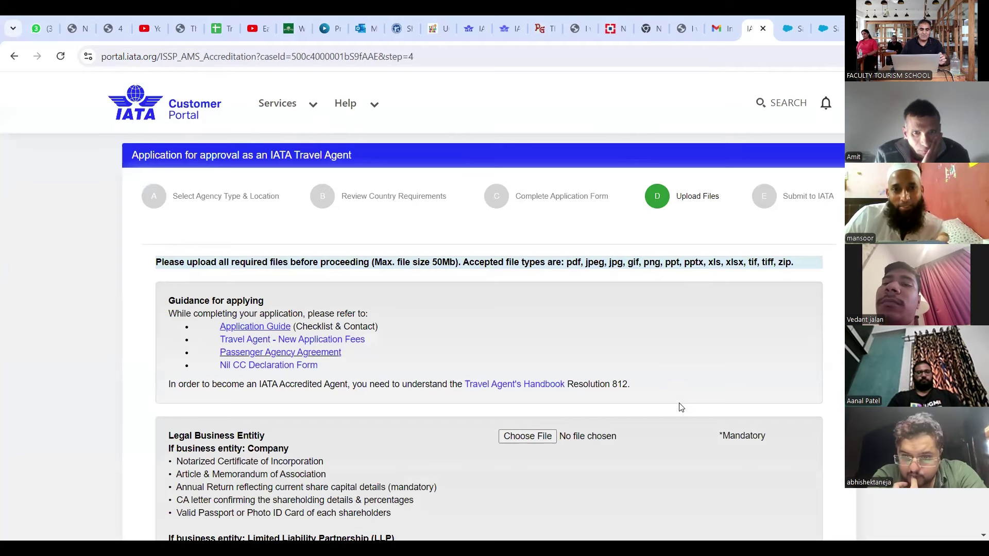
pyautogui.scroll(-1, 681, 407)
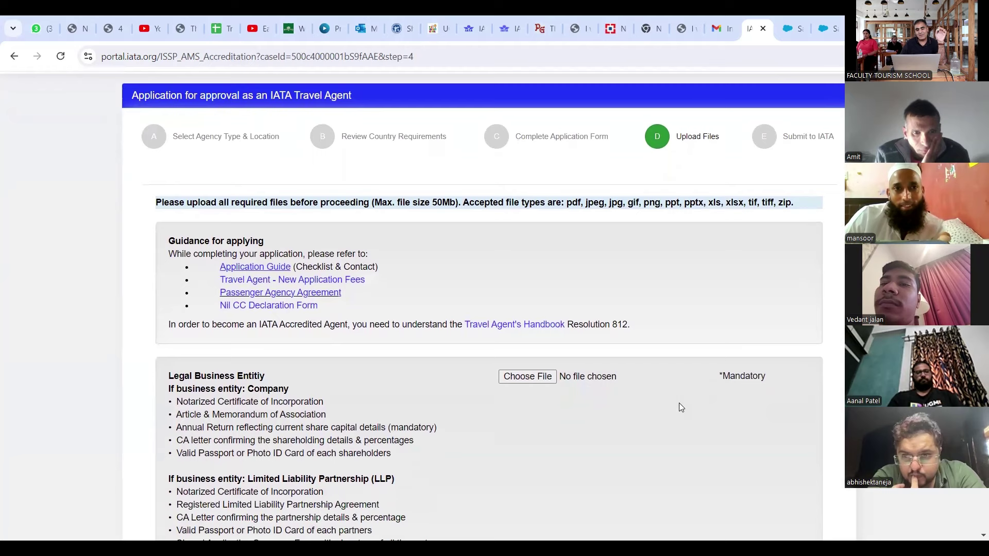
pyautogui.scroll(-1, 679, 403)
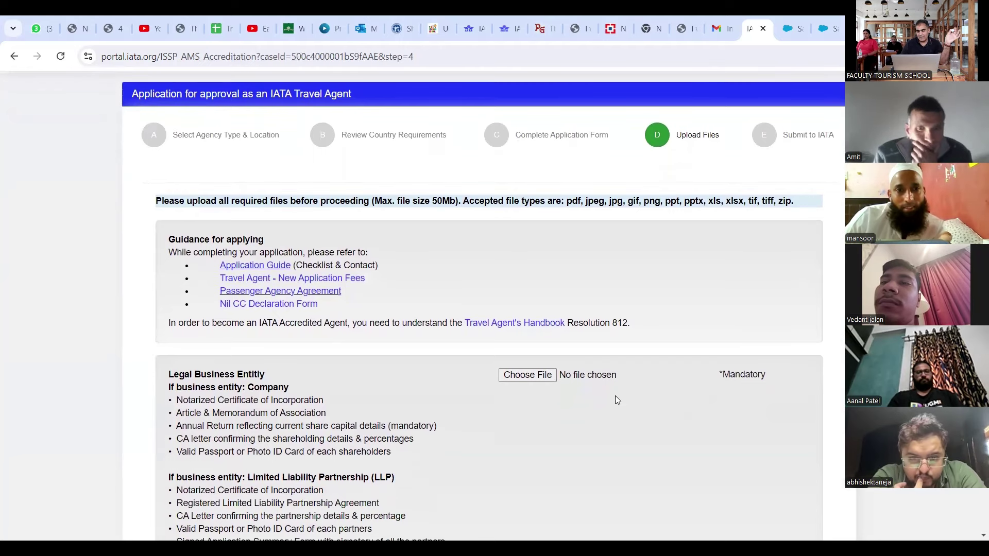
pyautogui.scroll(-1, 589, 425)
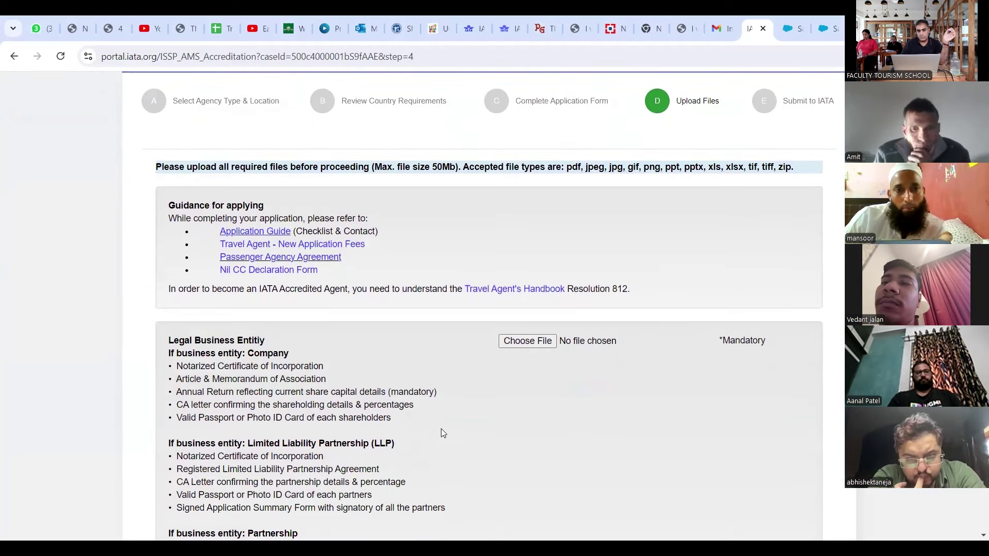
pyautogui.scroll(-2, 533, 443)
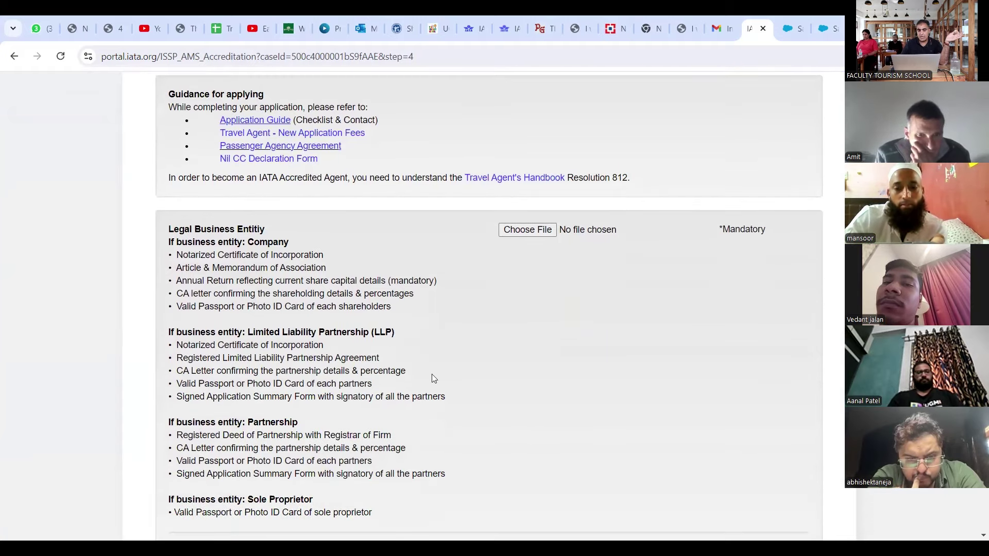
# Step: Upload Passenger_Sales_Agency_Agreement.pdf under the Legal Business Entity requirement
pyautogui.click(528, 230)
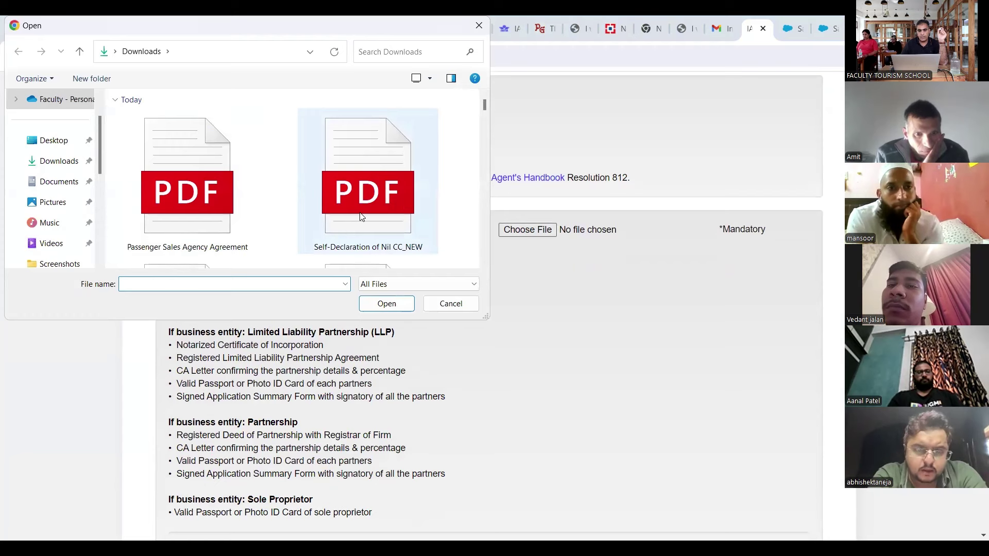
pyautogui.click(238, 225)
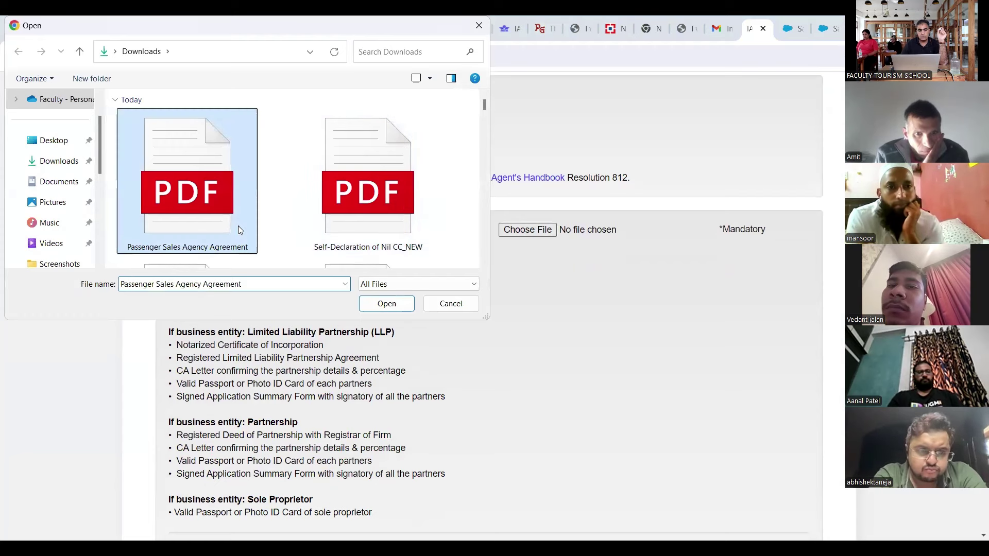
pyautogui.click(397, 306)
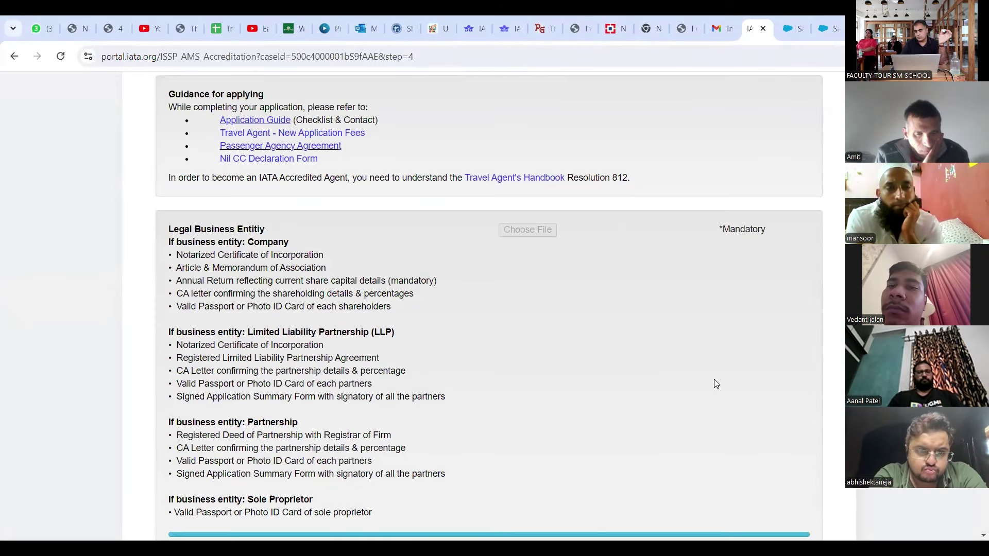
pyautogui.click(982, 535)
pyautogui.scroll(-3, 983, 535)
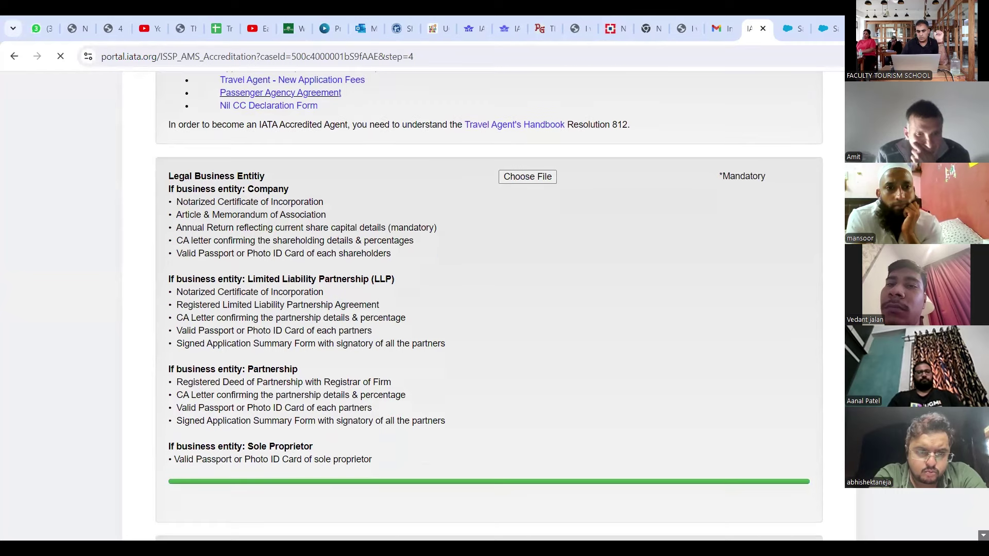
pyautogui.scroll(-4, 983, 535)
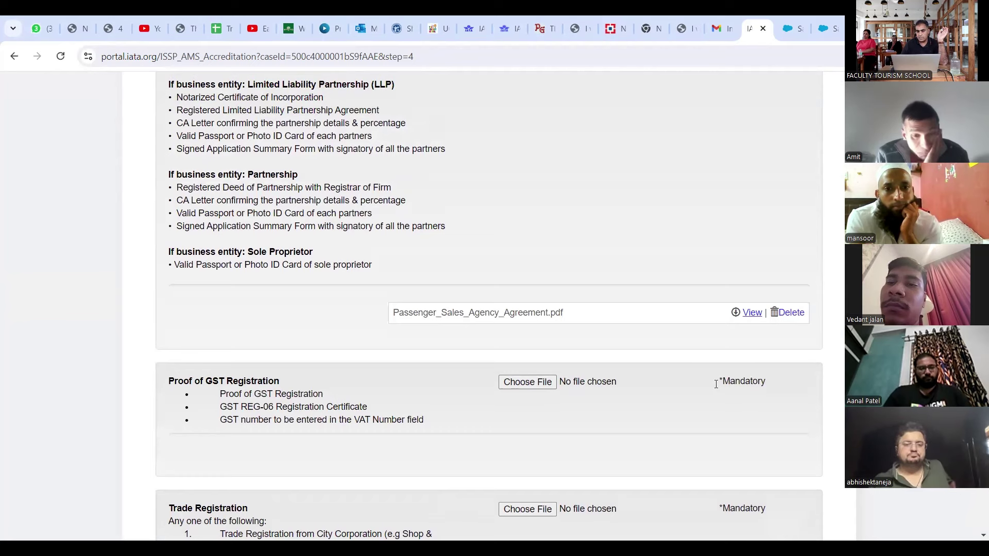
# Step: Upload a PDF from yesterday's Downloads under Proof of GST Registration
pyautogui.click(528, 381)
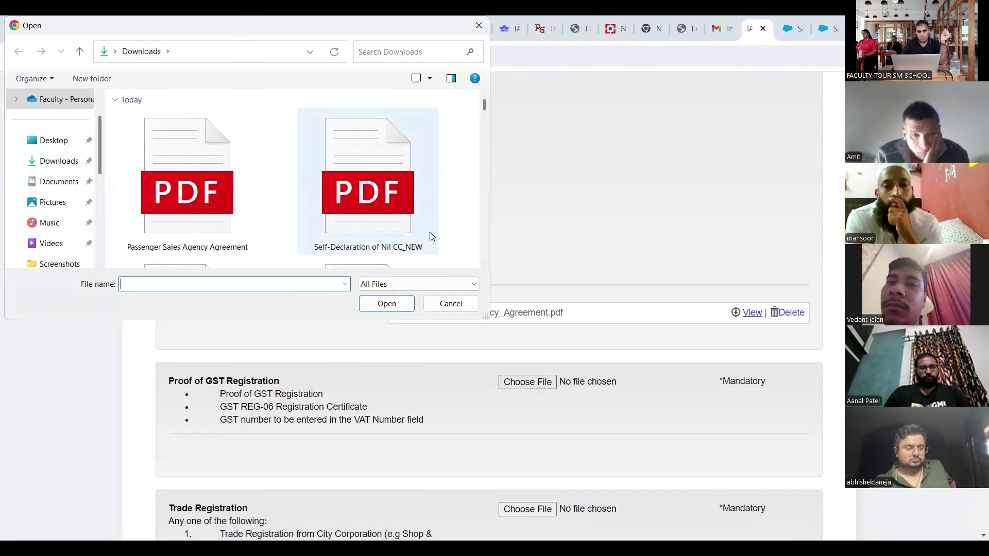
pyautogui.scroll(-3, 407, 250)
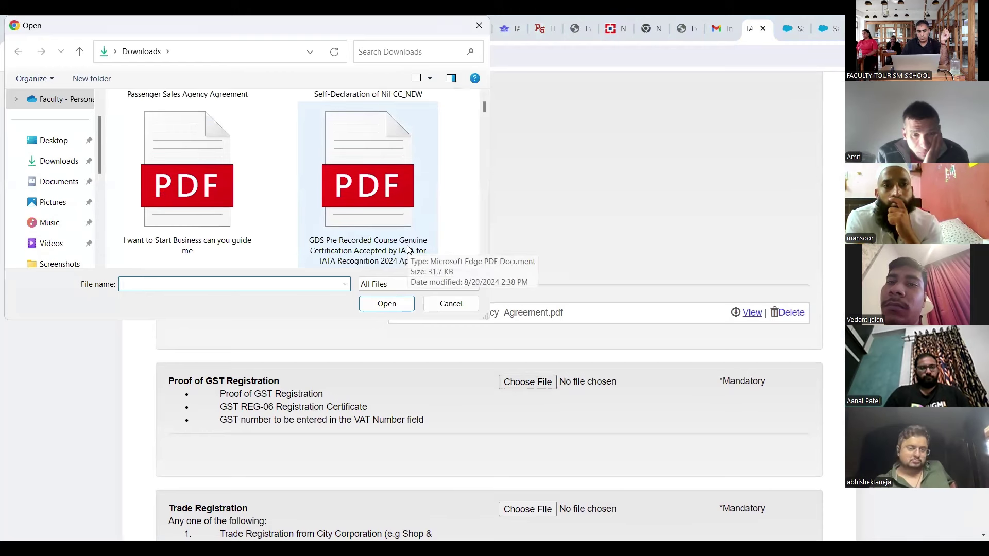
pyautogui.scroll(-3, 408, 249)
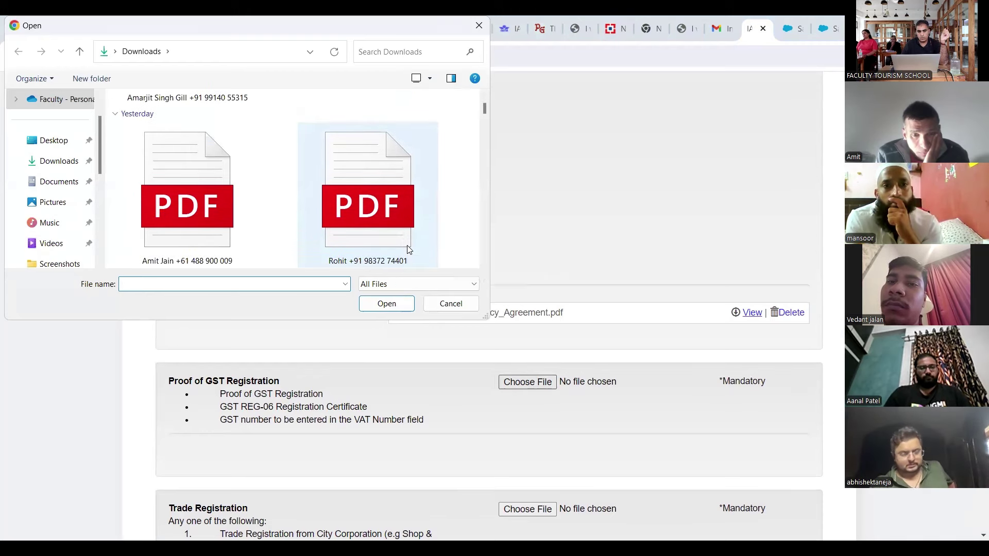
pyautogui.click(244, 207)
pyautogui.click(389, 303)
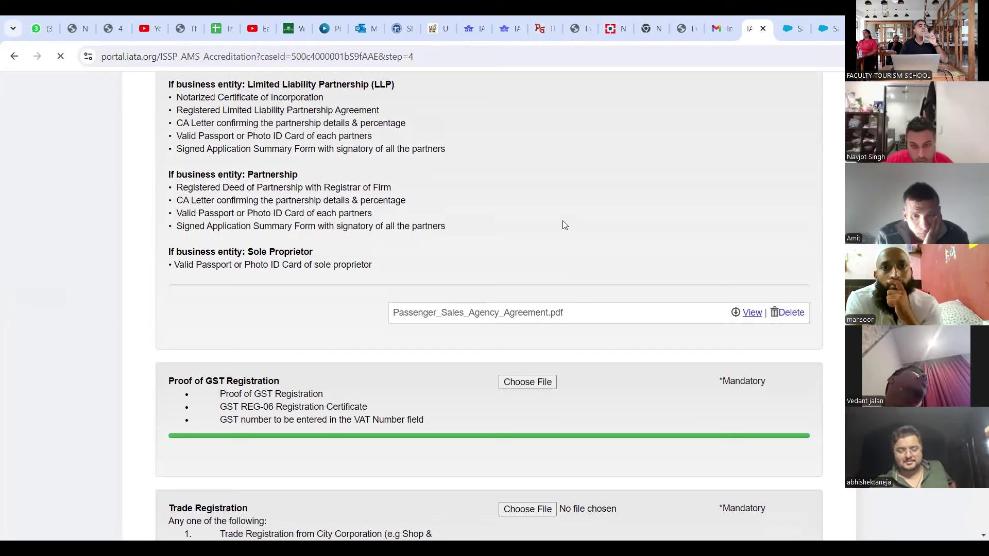
pyautogui.scroll(-1, 563, 225)
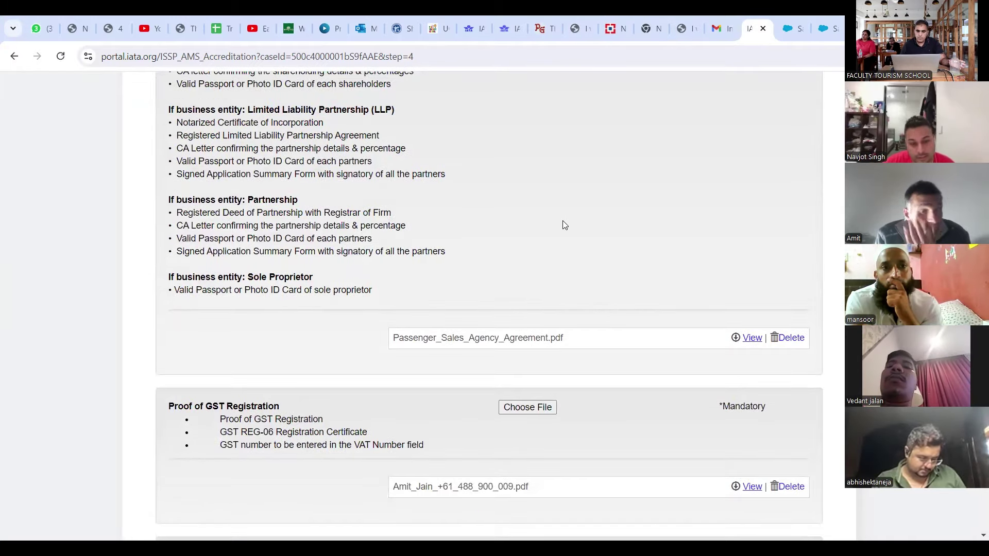
pyautogui.scroll(2, 562, 225)
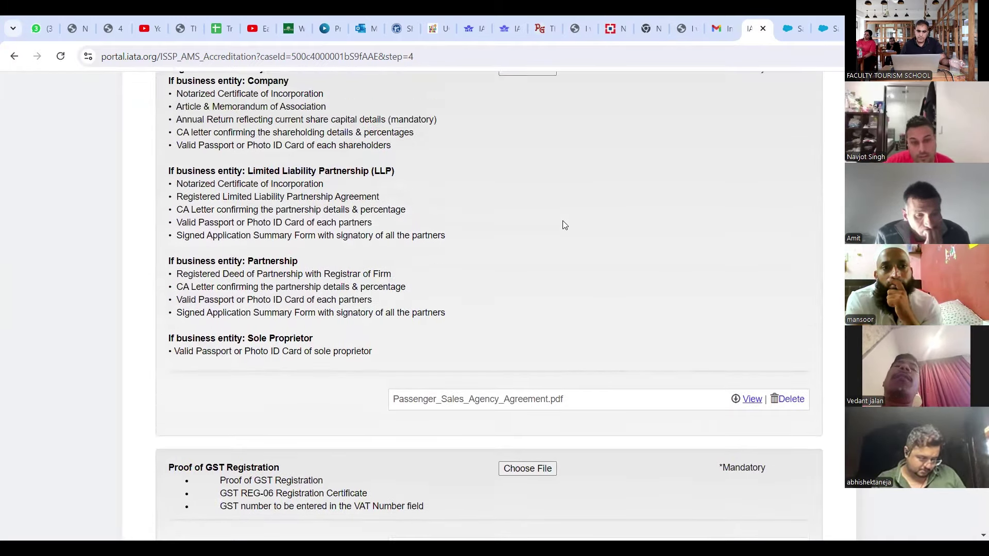
pyautogui.scroll(-2, 563, 223)
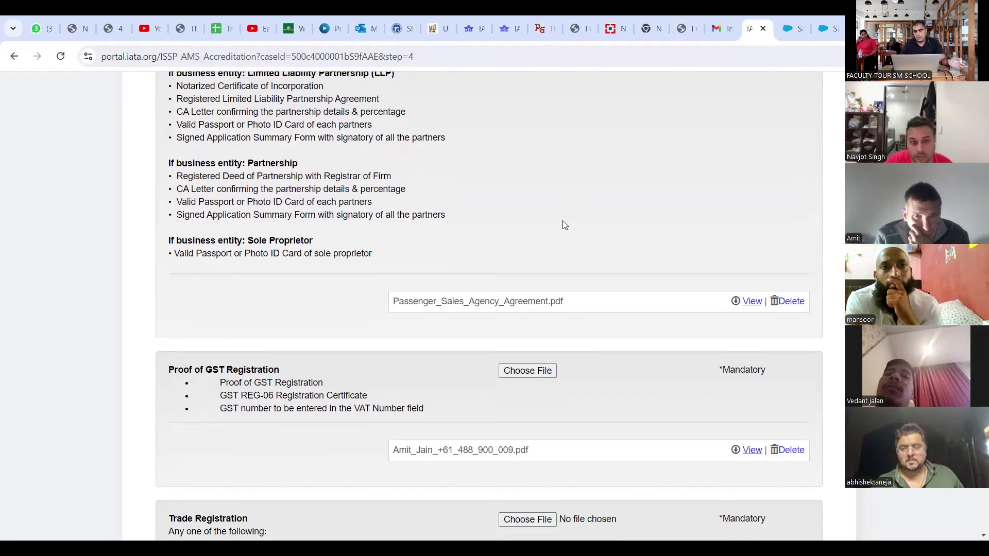
pyautogui.scroll(1, 563, 222)
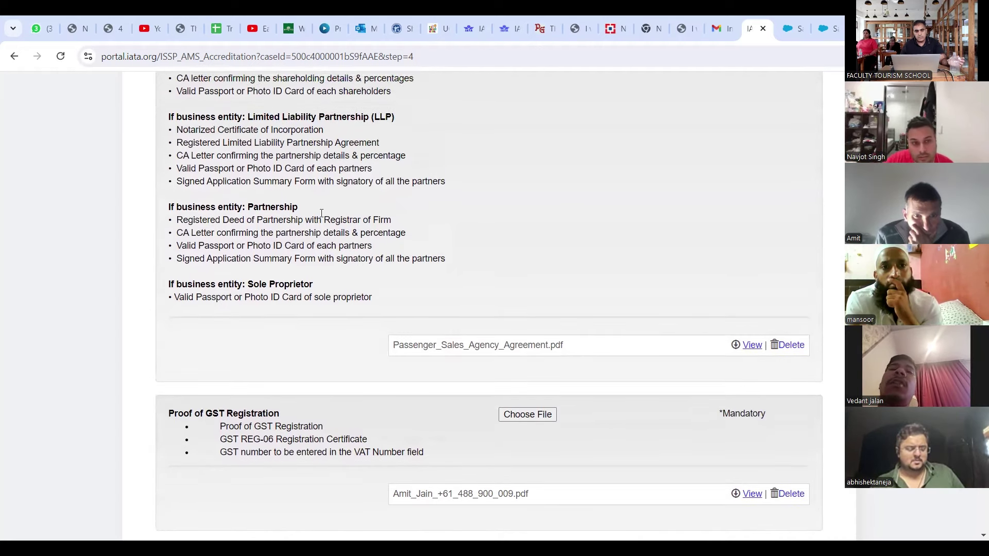
pyautogui.scroll(-1, 517, 273)
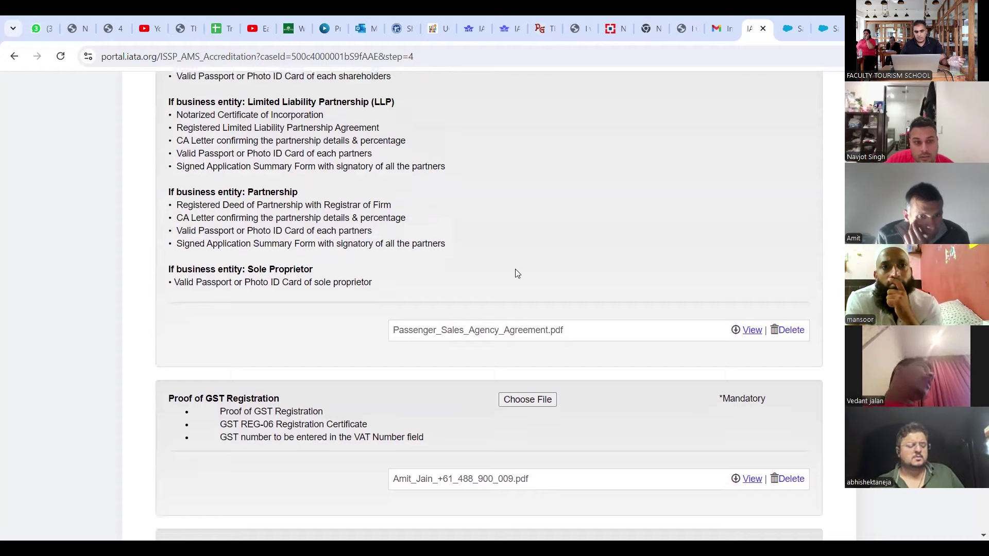
pyautogui.scroll(-1, 516, 273)
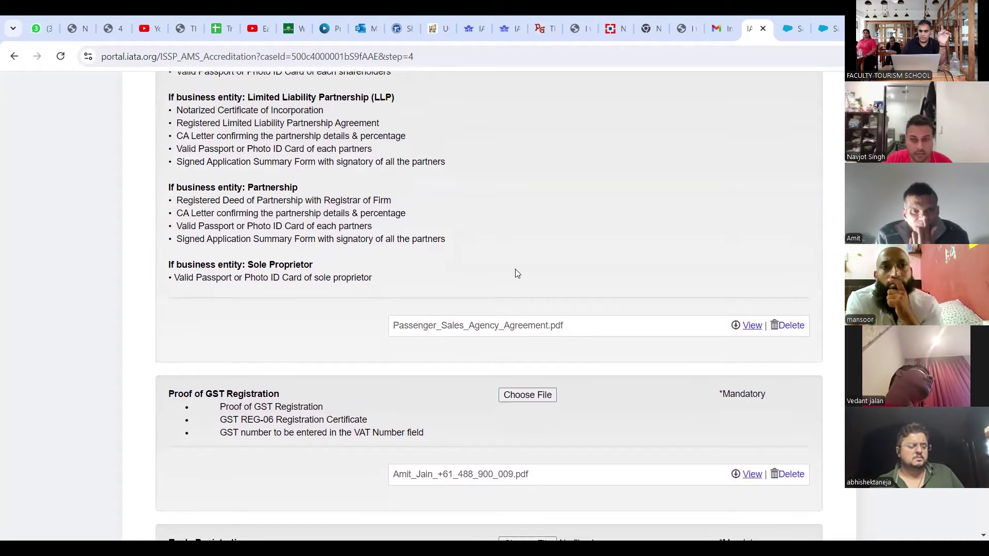
pyautogui.scroll(-2, 516, 273)
pyautogui.scroll(-3, 516, 273)
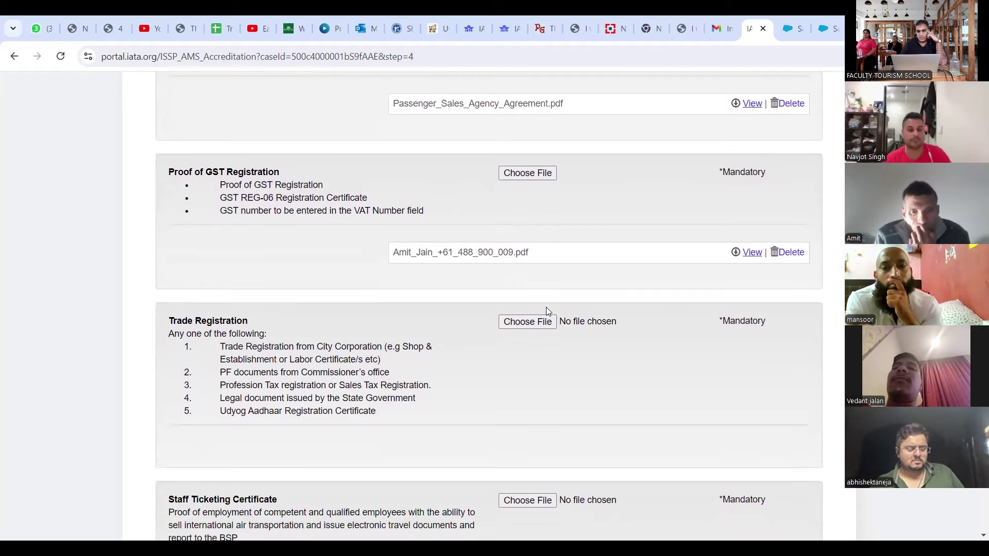
# Step: Upload a PDF from the Downloads folder under Trade Registration
pyautogui.click(525, 321)
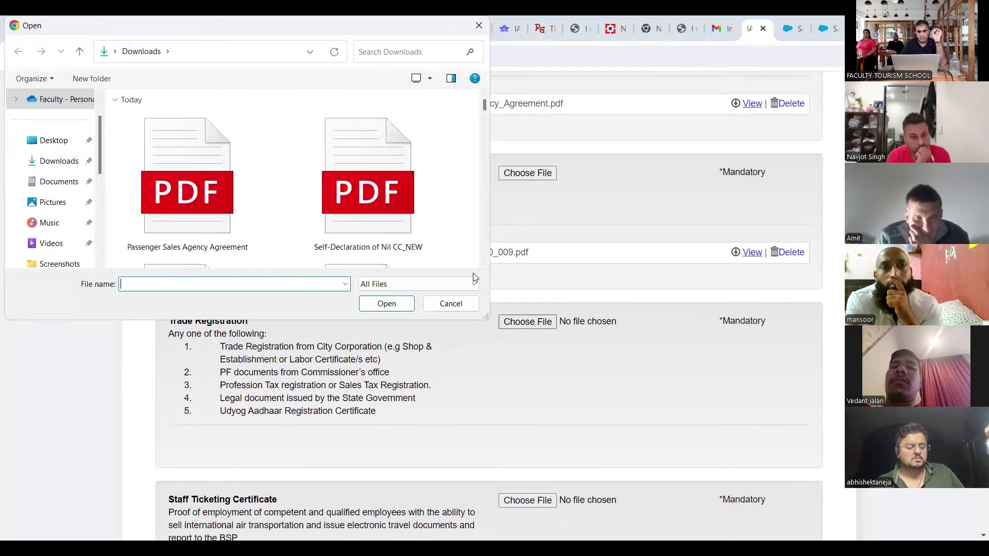
pyautogui.scroll(-4, 392, 236)
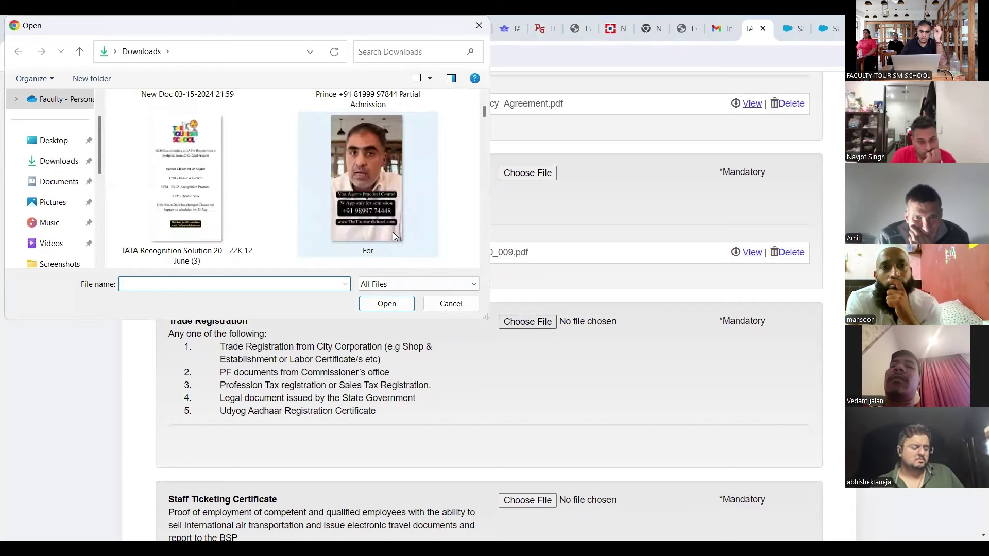
pyautogui.scroll(-2, 392, 236)
pyautogui.scroll(-2, 392, 237)
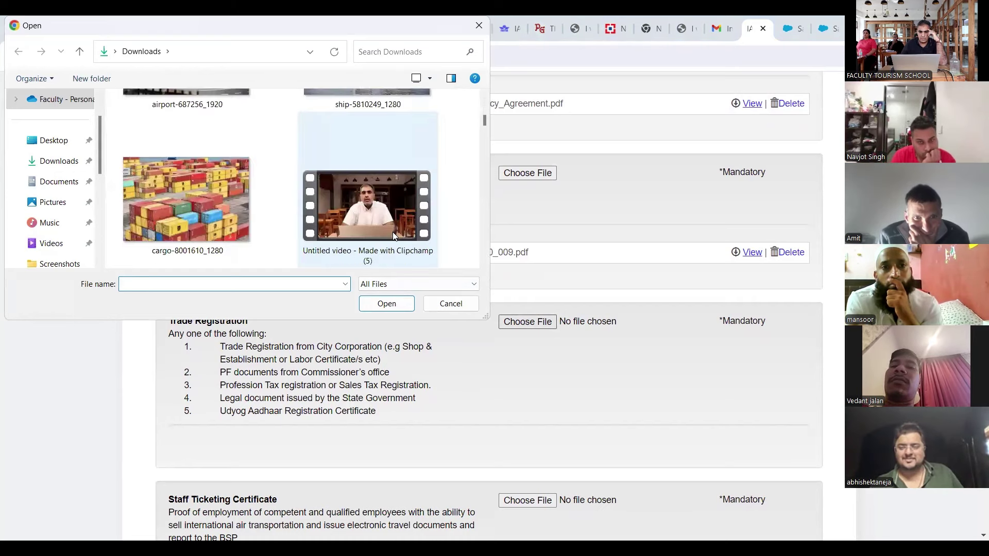
pyautogui.scroll(6, 394, 236)
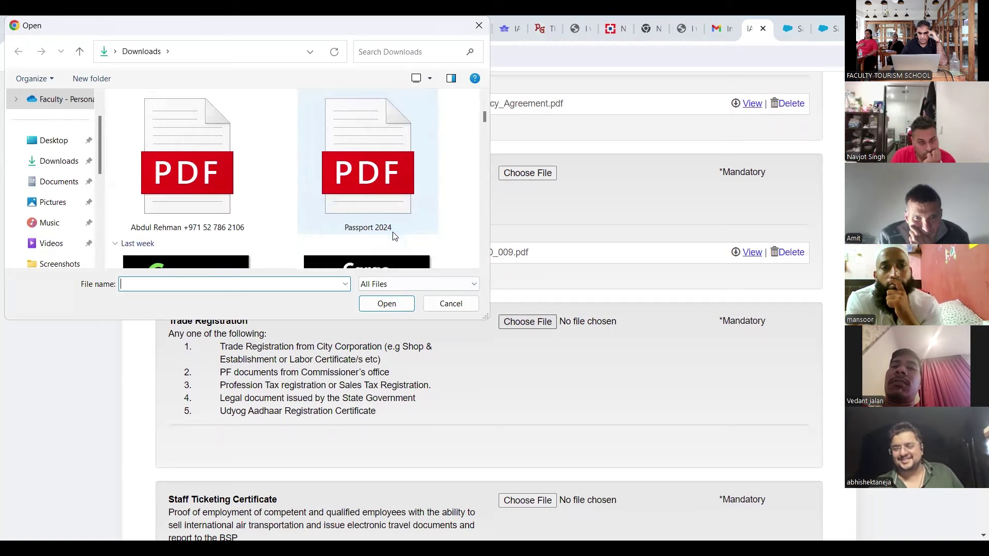
pyautogui.click(376, 216)
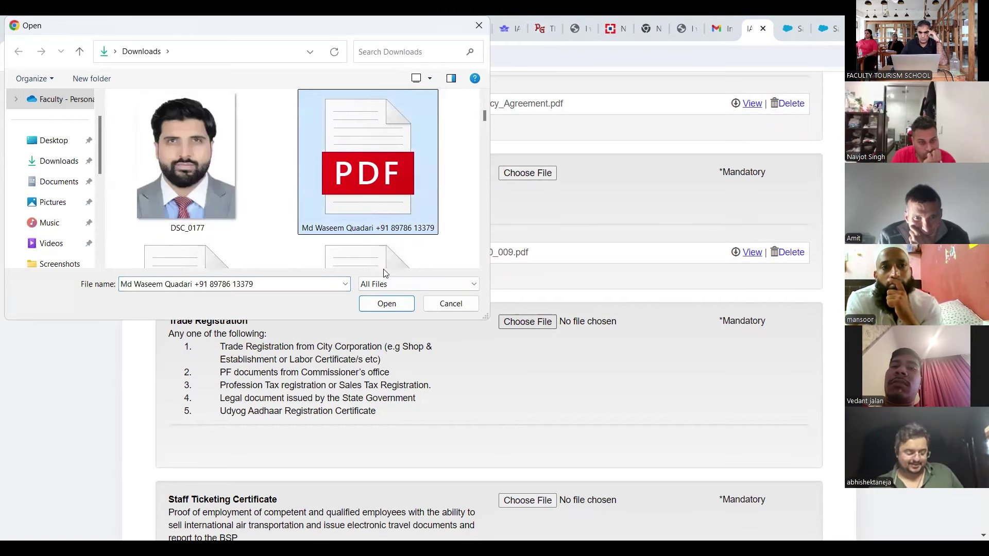
pyautogui.click(387, 307)
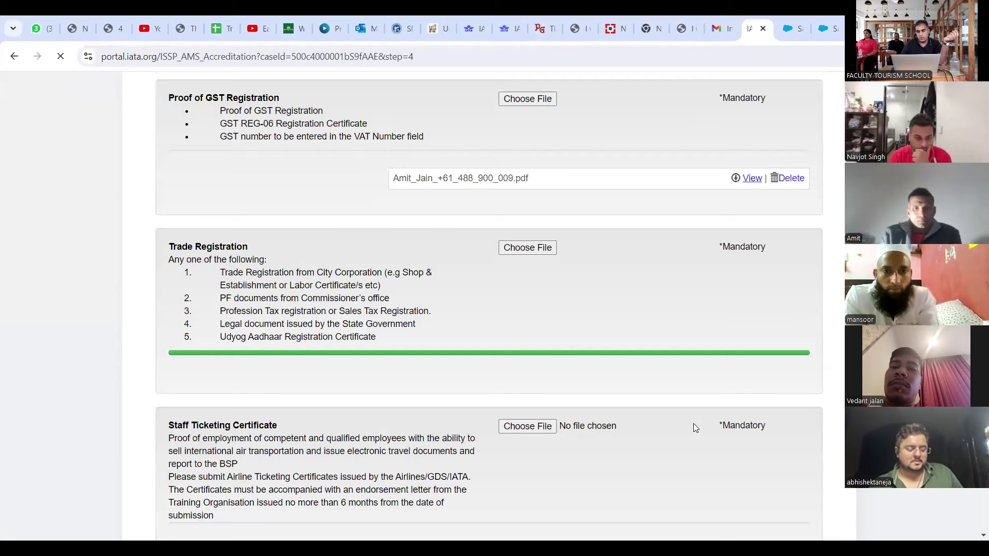
pyautogui.scroll(-3, 695, 426)
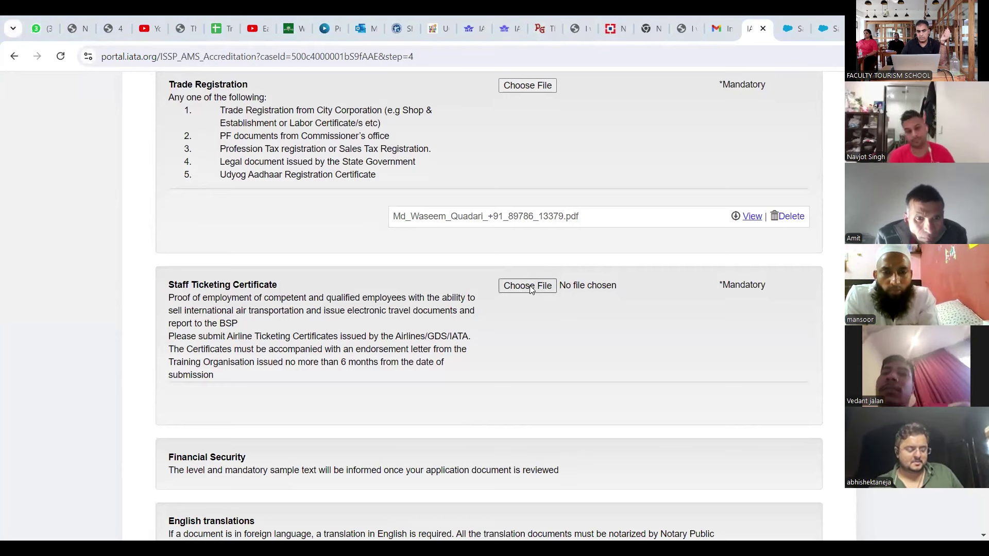
# Step: Upload Self-Declaration_of_Nil_CC_NEW.pdf from today's downloads as the Staff Ticketing Certificate
pyautogui.click(527, 285)
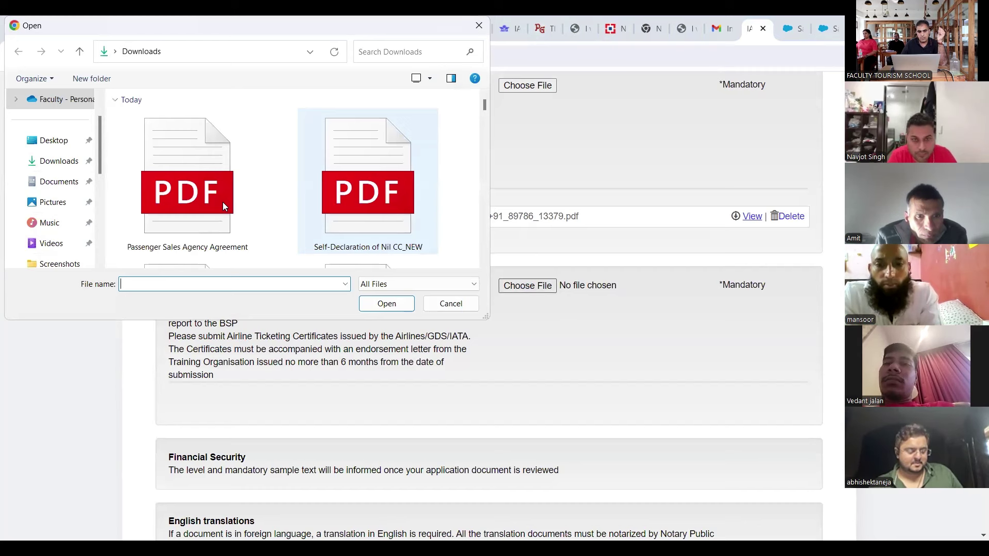
pyautogui.click(223, 201)
pyautogui.click(370, 247)
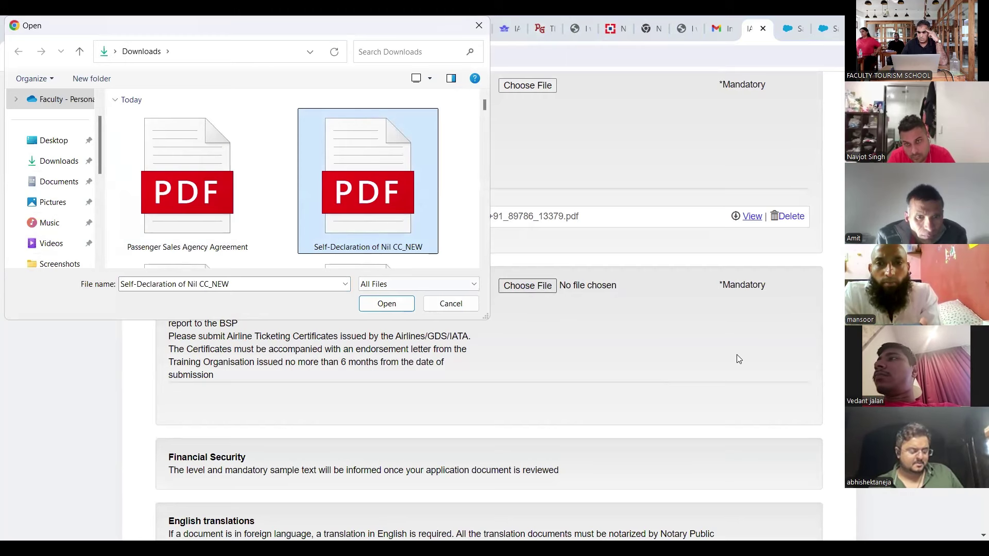
pyautogui.press('Escape')
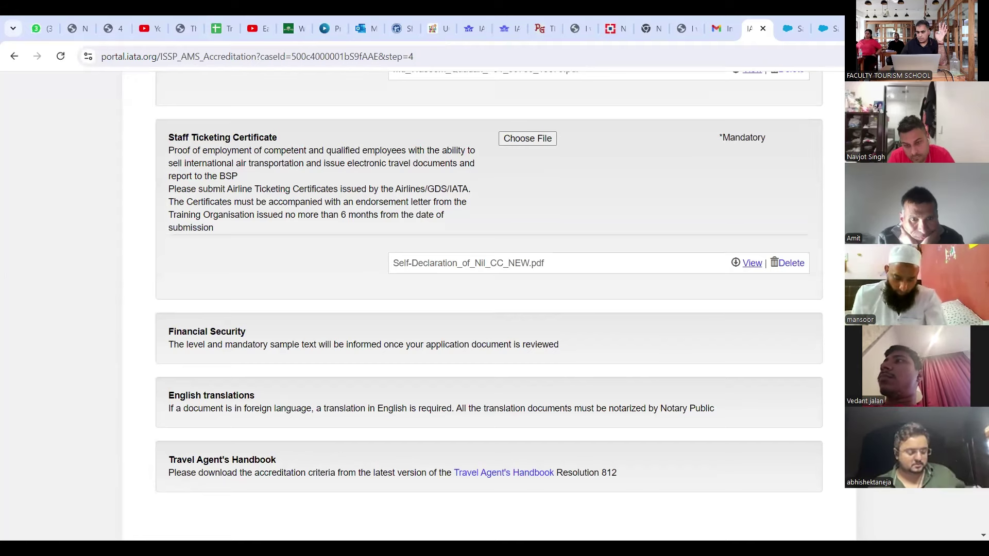
pyautogui.scroll(-4, 489, 309)
pyautogui.scroll(-1, 489, 258)
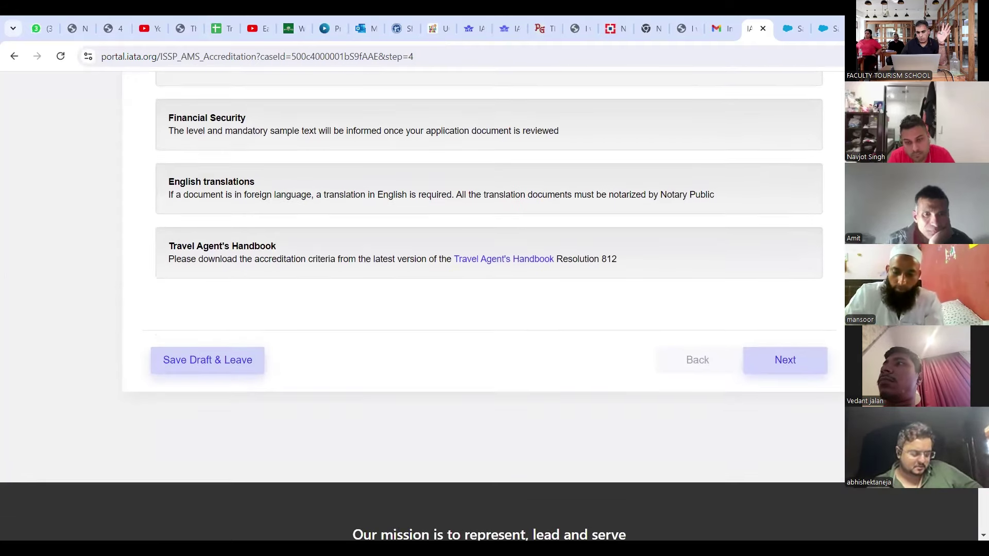
pyautogui.scroll(1, 490, 258)
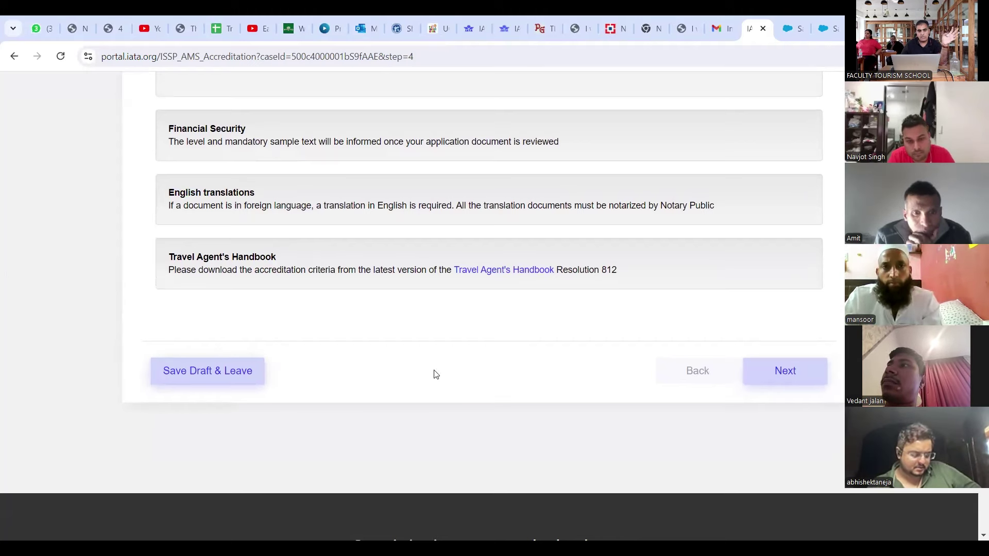
pyautogui.click(780, 372)
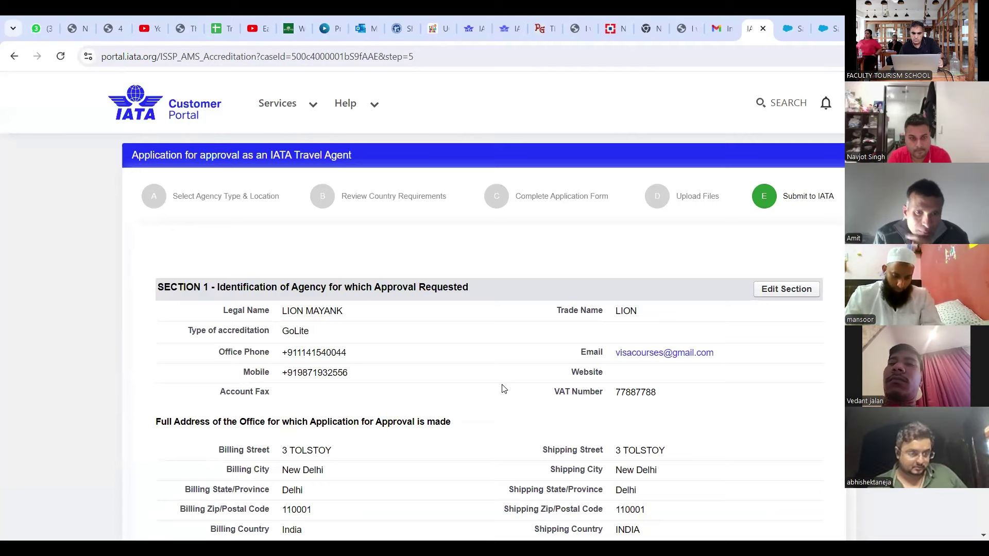
pyautogui.scroll(-4, 504, 388)
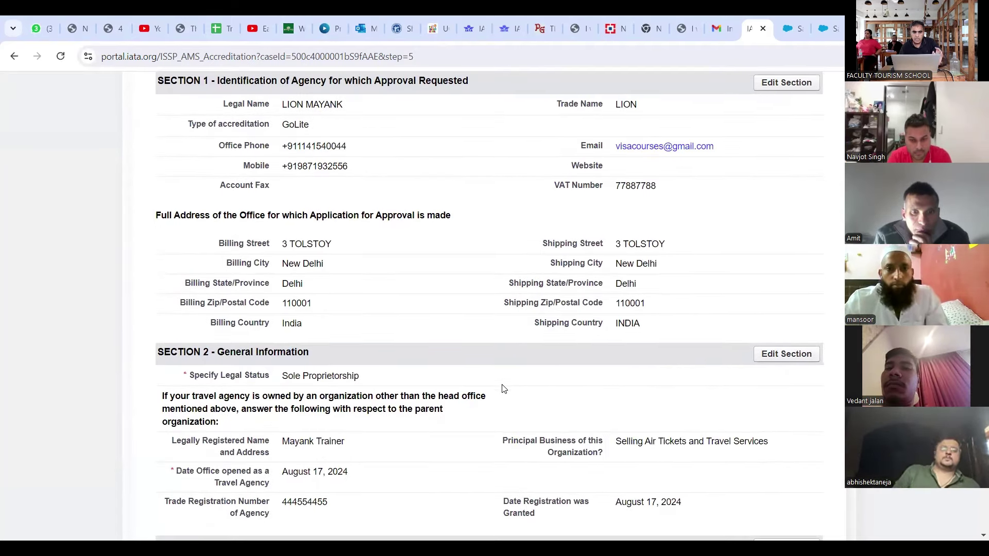
pyautogui.scroll(1, 503, 389)
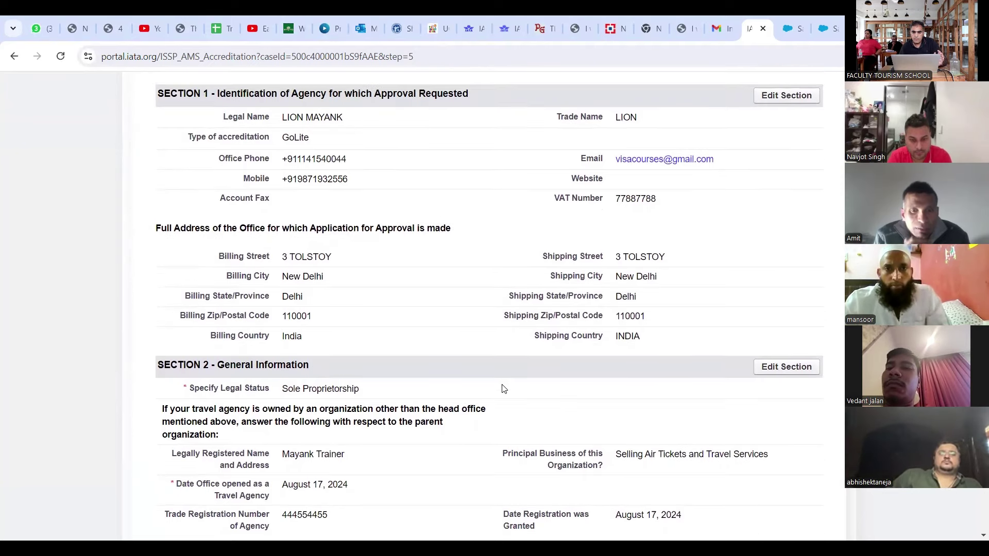
pyautogui.scroll(1, 504, 389)
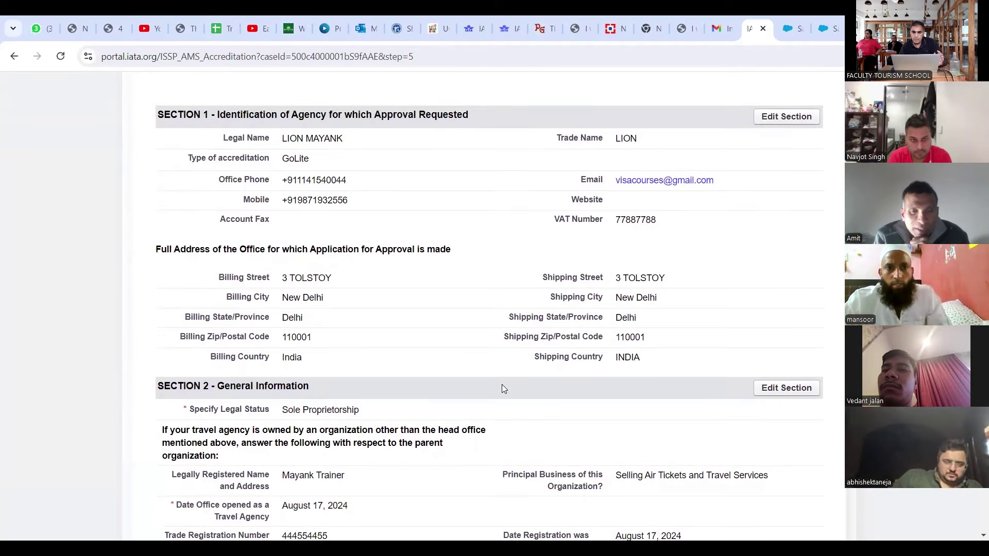
pyautogui.scroll(-3, 503, 389)
pyautogui.scroll(-4, 503, 389)
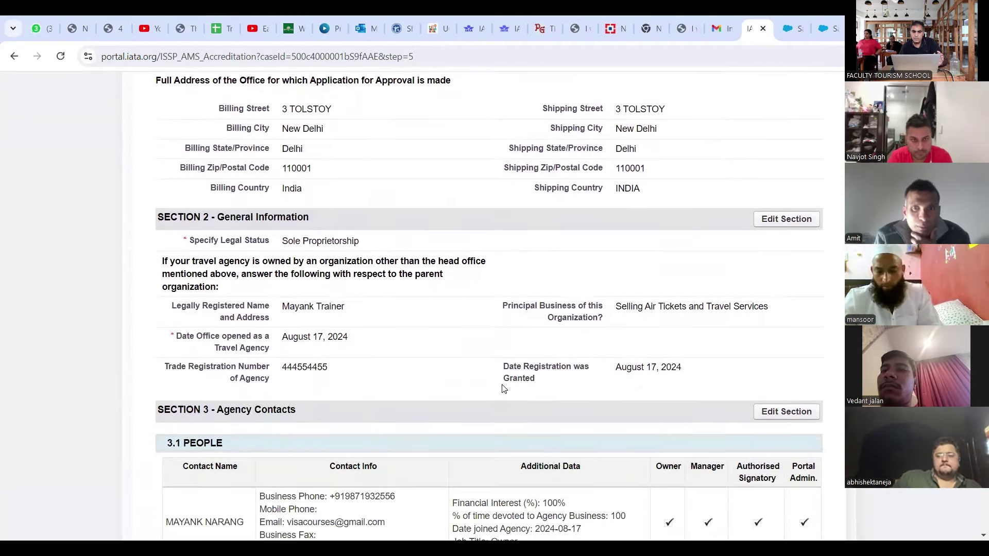
pyautogui.scroll(-1, 503, 389)
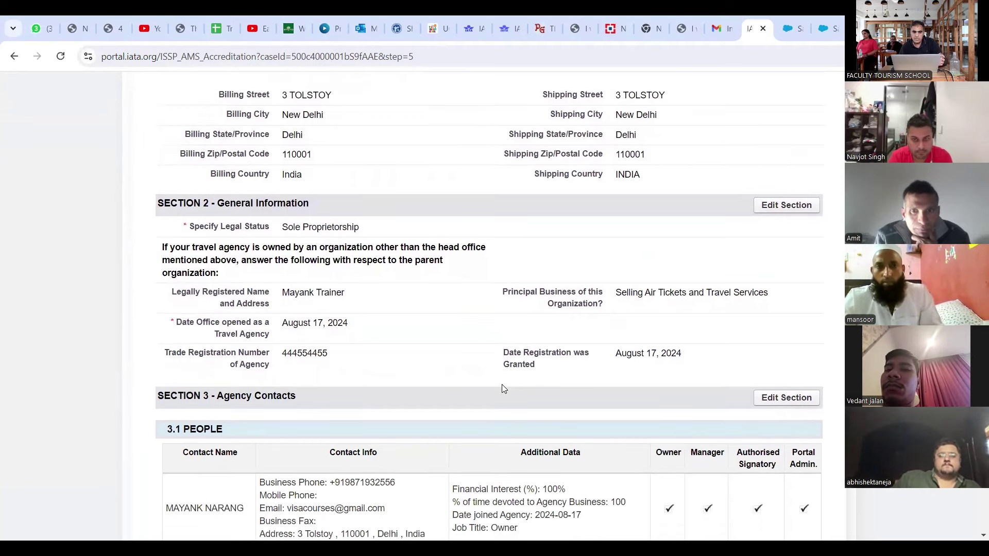
pyautogui.scroll(-1, 504, 389)
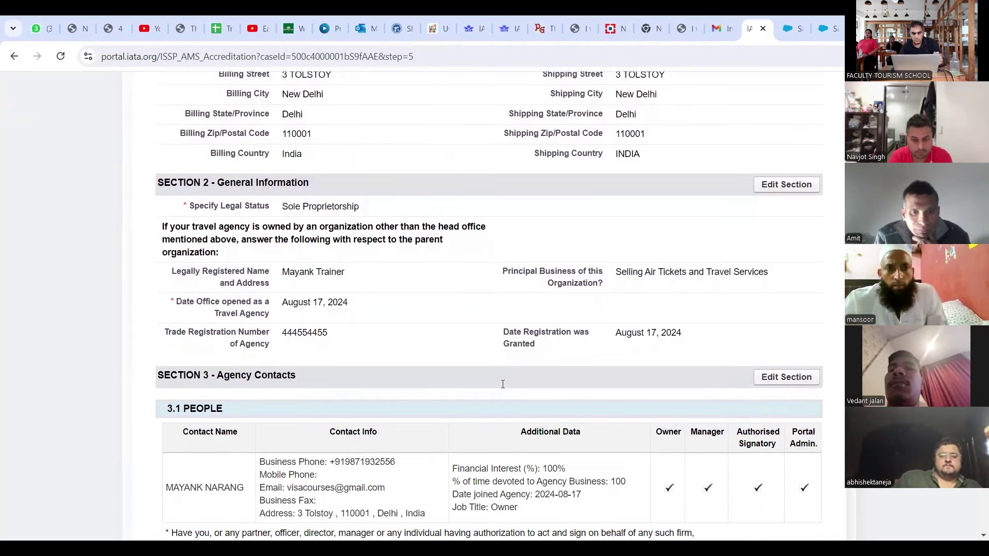
pyautogui.scroll(-10, 502, 384)
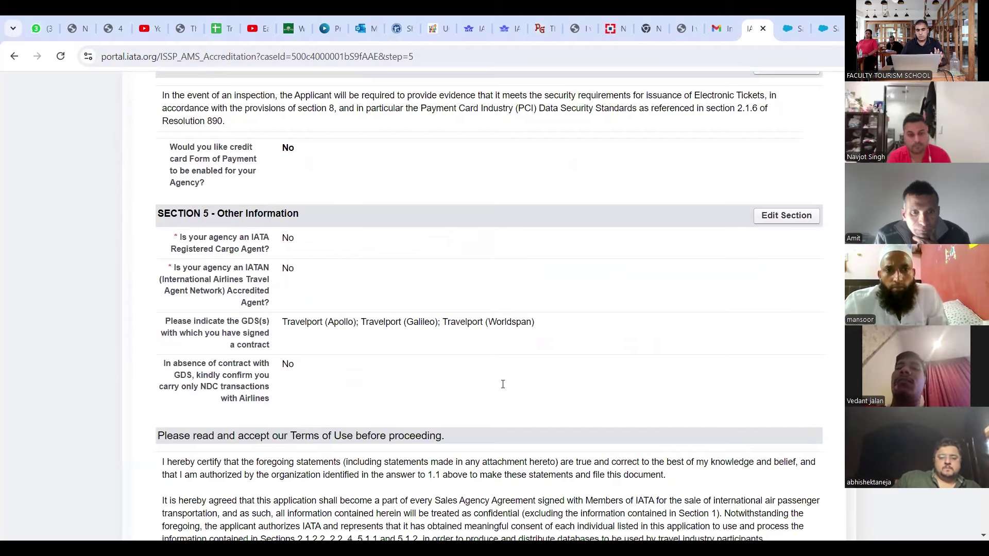
pyautogui.scroll(-5, 502, 384)
pyautogui.scroll(-3, 504, 389)
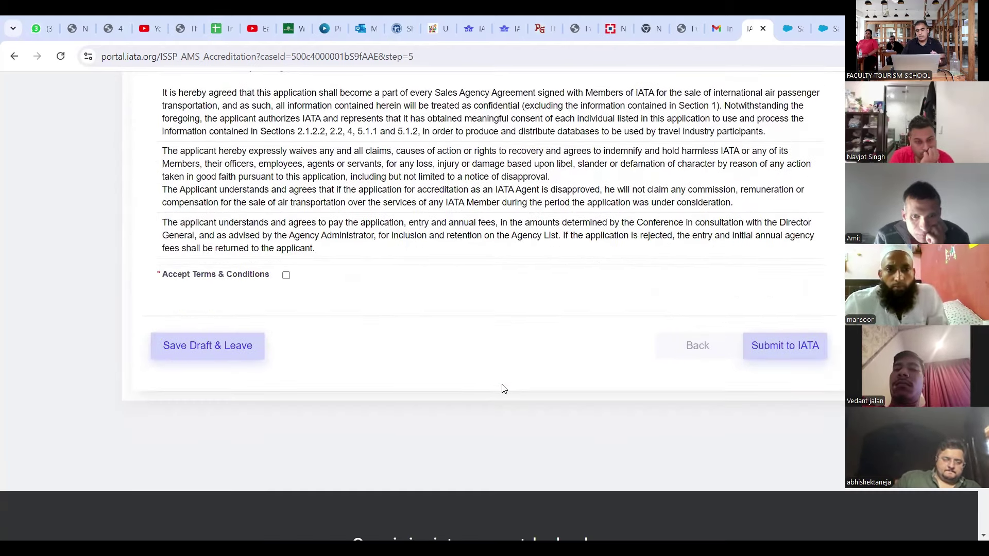
# Step: Tick Accept Terms & Conditions and submit the accreditation application to IATA
pyautogui.click(287, 275)
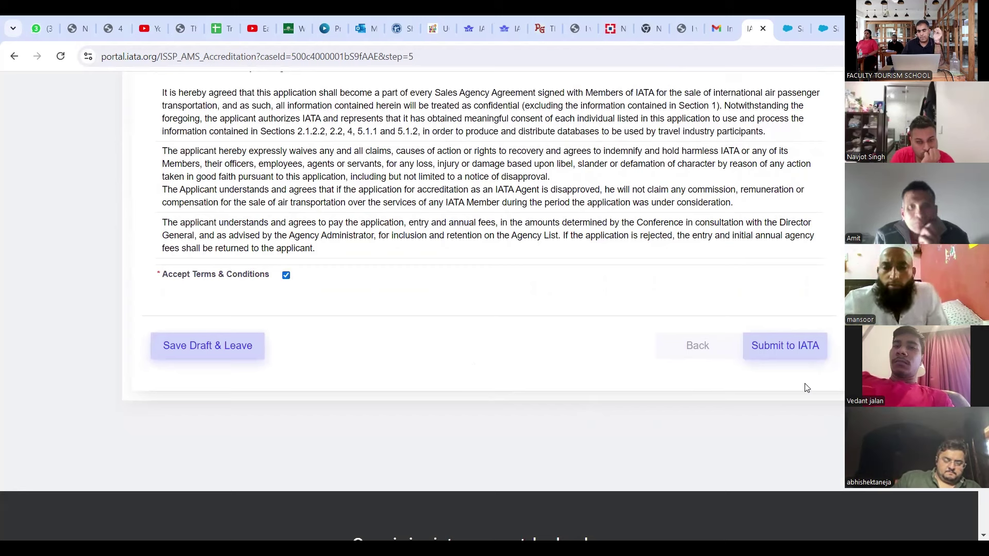
pyautogui.click(792, 350)
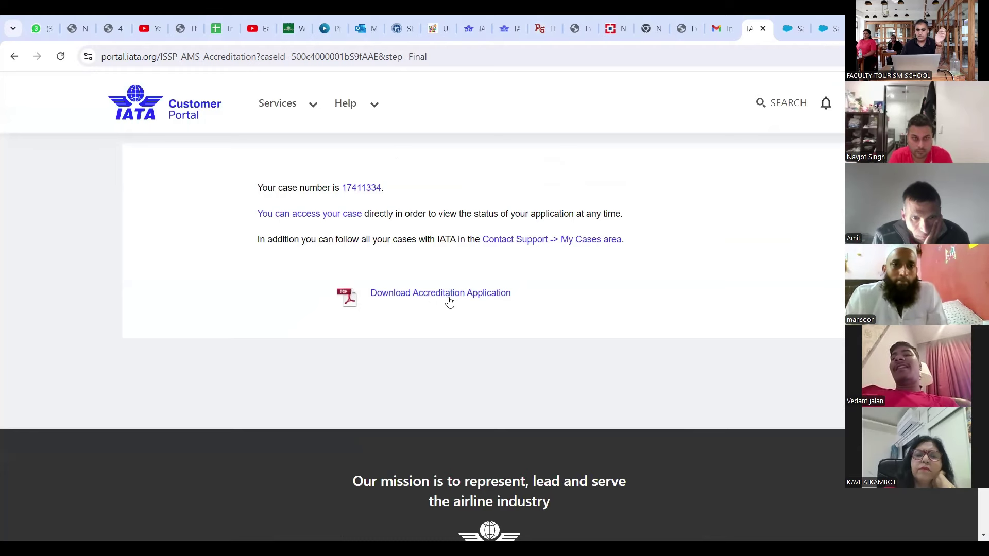
# Step: View the downloaded accreditation application PDF, then go back to the confirmation page
pyautogui.click(477, 295)
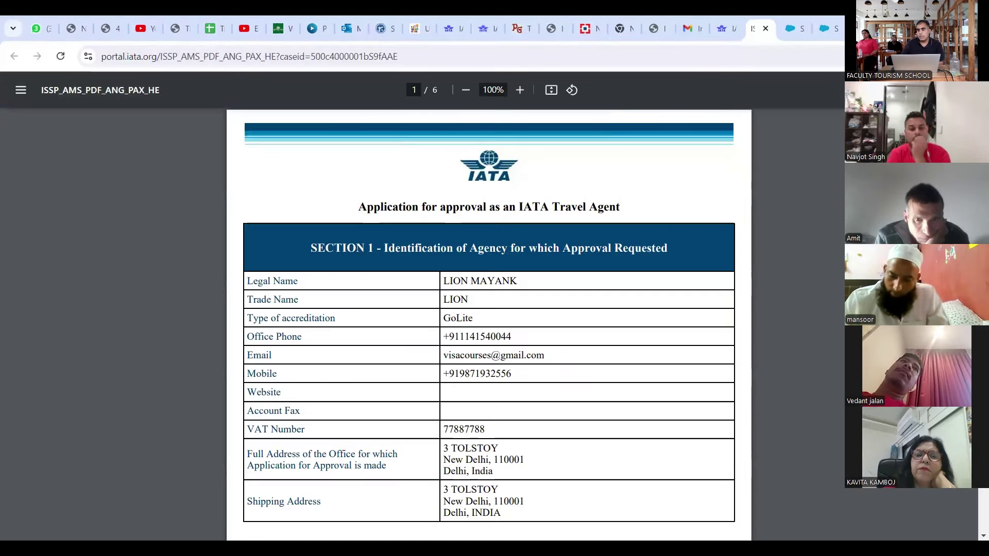
pyautogui.scroll(-3, 489, 309)
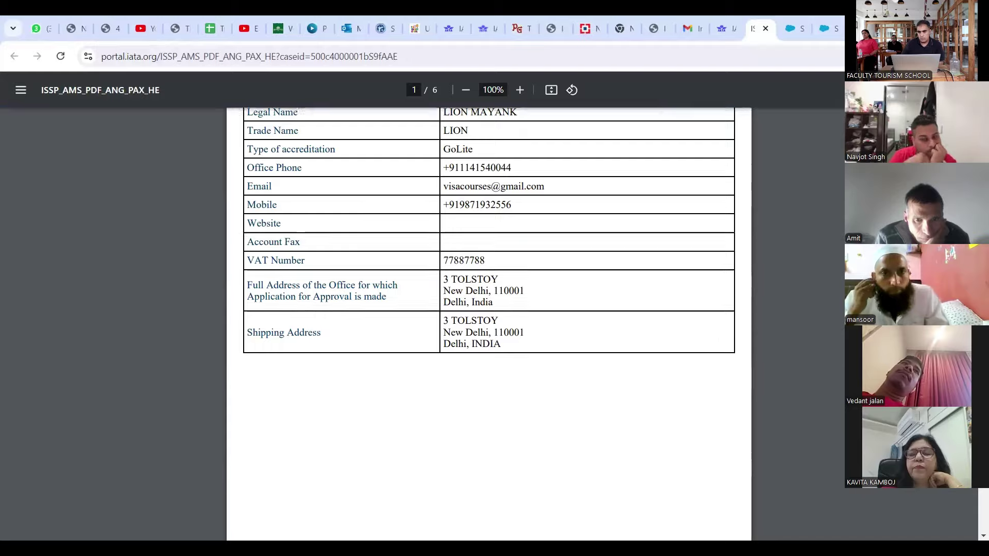
pyautogui.scroll(-20, 489, 309)
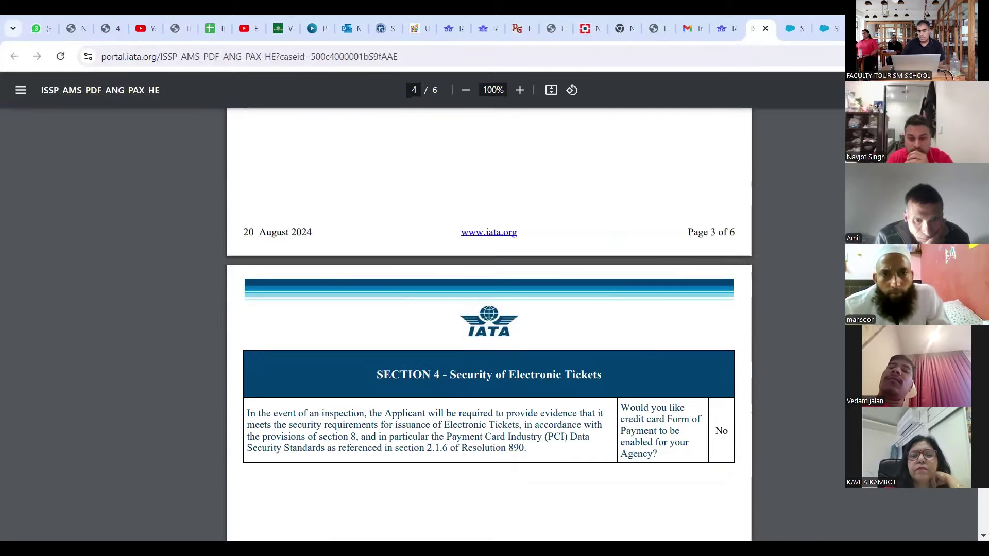
pyautogui.scroll(-20, 488, 309)
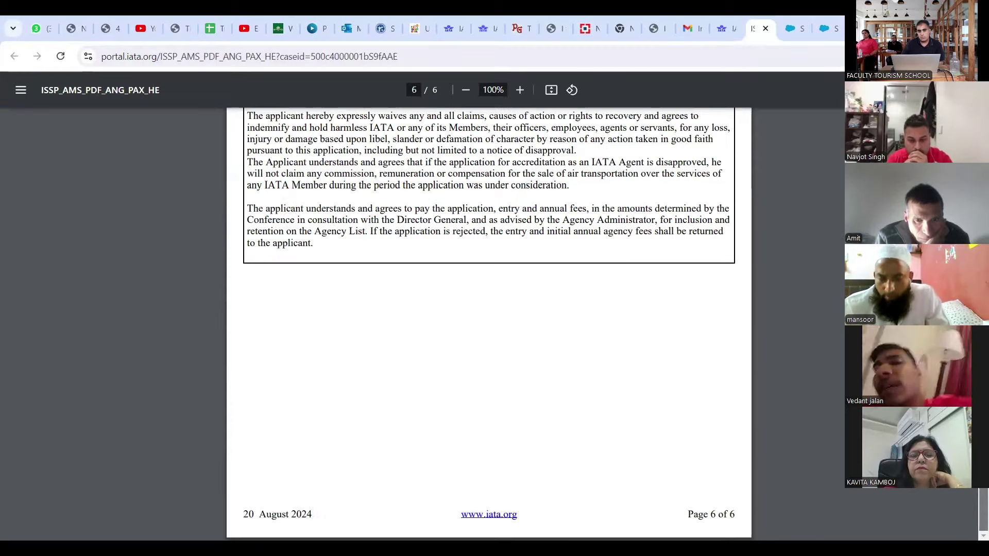
pyautogui.scroll(20, 488, 309)
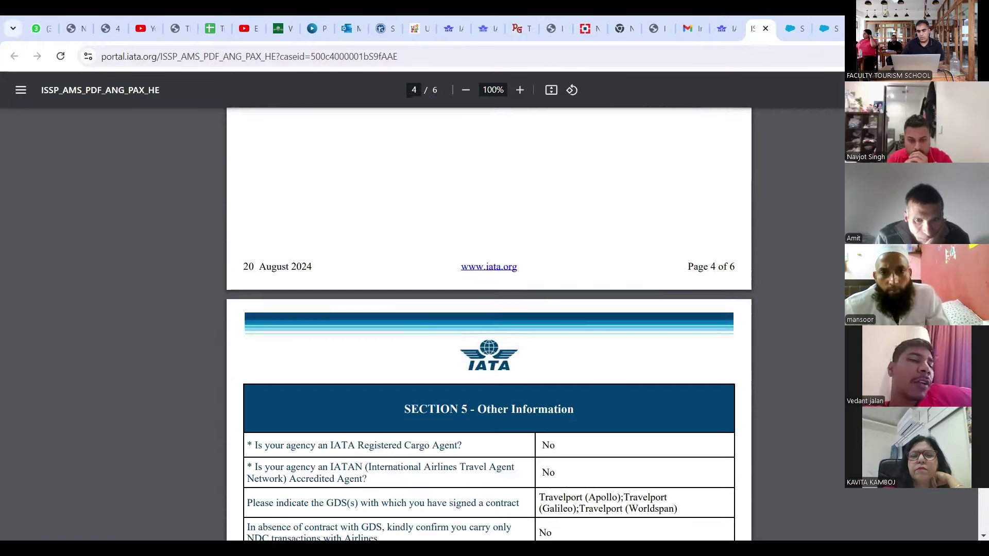
pyautogui.scroll(20, 488, 309)
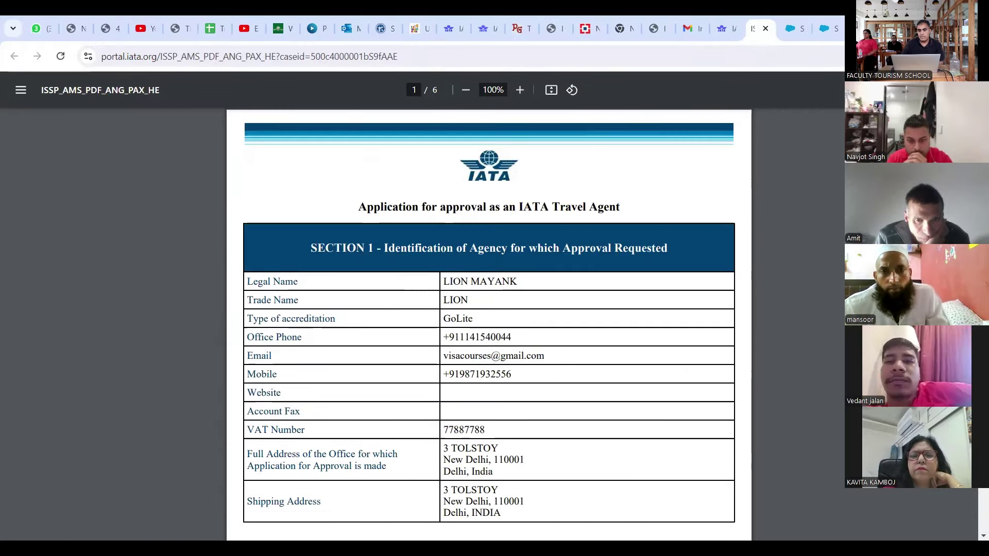
pyautogui.click(726, 32)
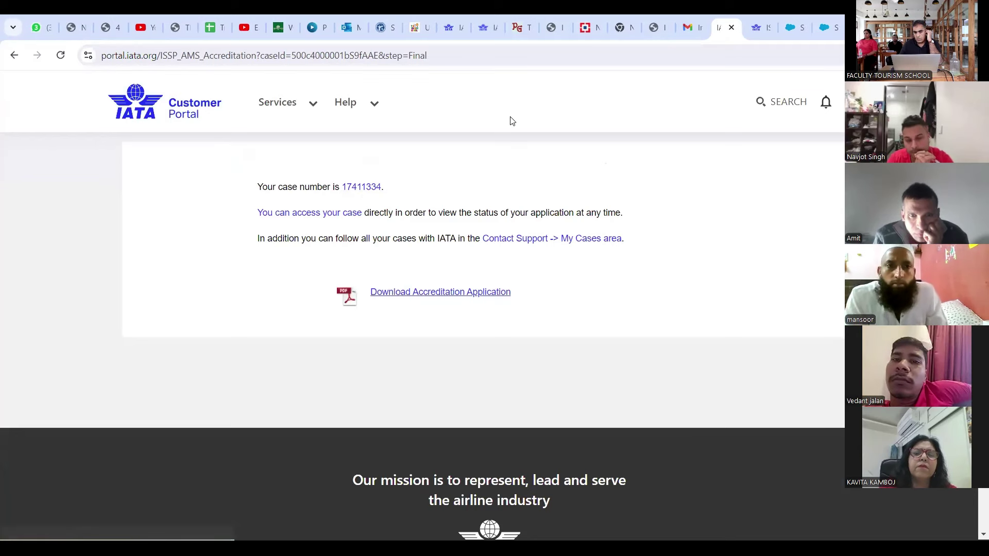
# Step: Open the New Head Entity - GoLite - India case and review its Open status and 4 documents
pyautogui.click(370, 188)
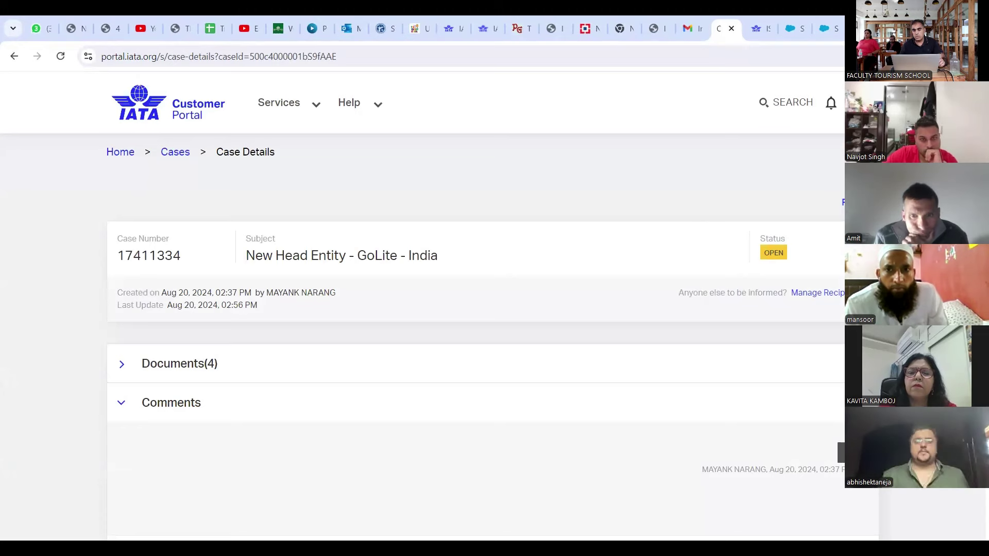
pyautogui.scroll(-2, 437, 306)
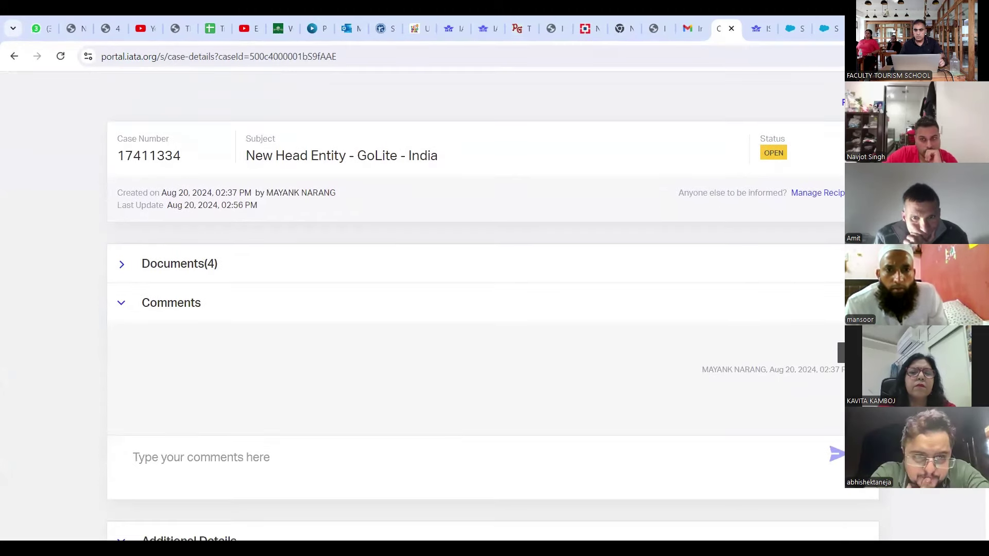
pyautogui.scroll(-3, 476, 306)
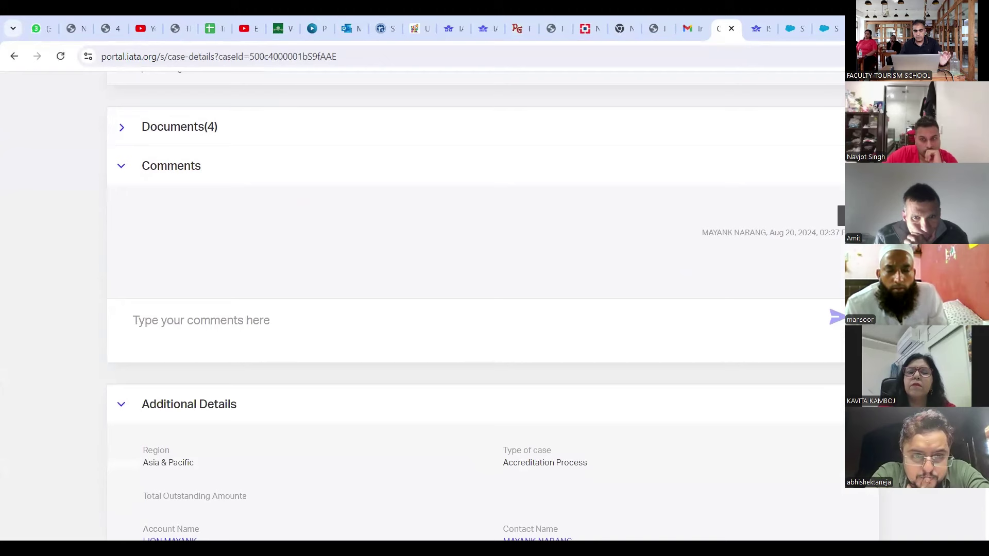
pyautogui.scroll(-5, 476, 306)
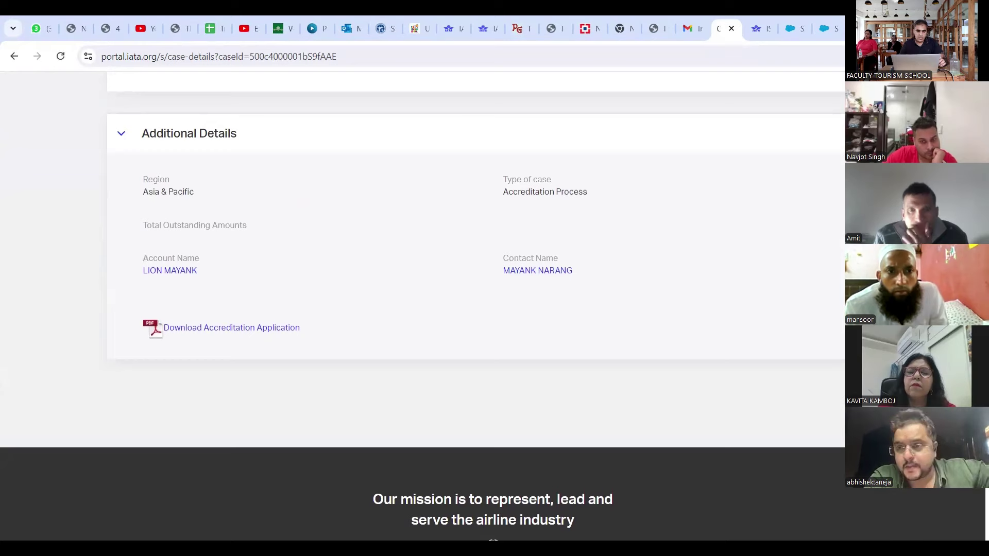
pyautogui.scroll(15, 780, 160)
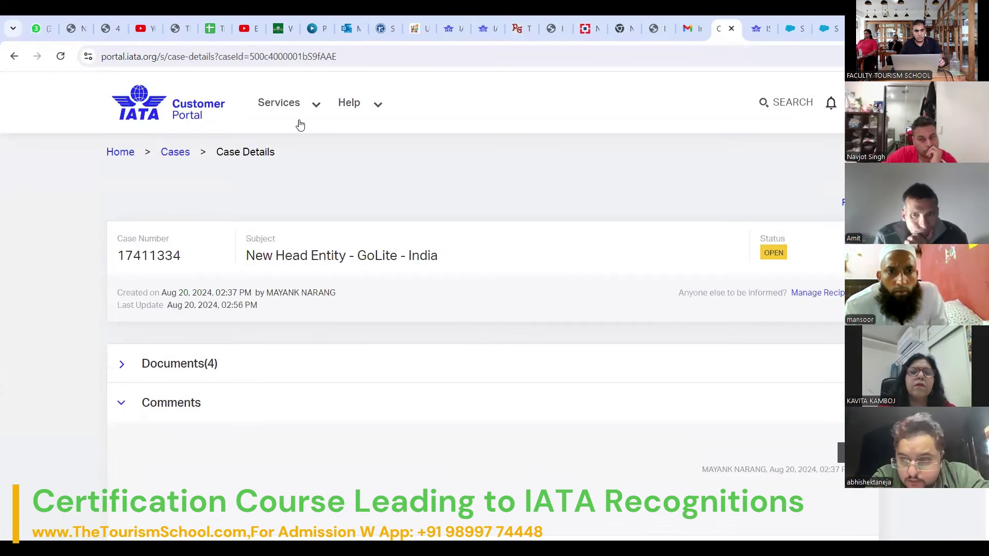
# Step: Return to the portal home page via the Home breadcrumb
pyautogui.click(120, 152)
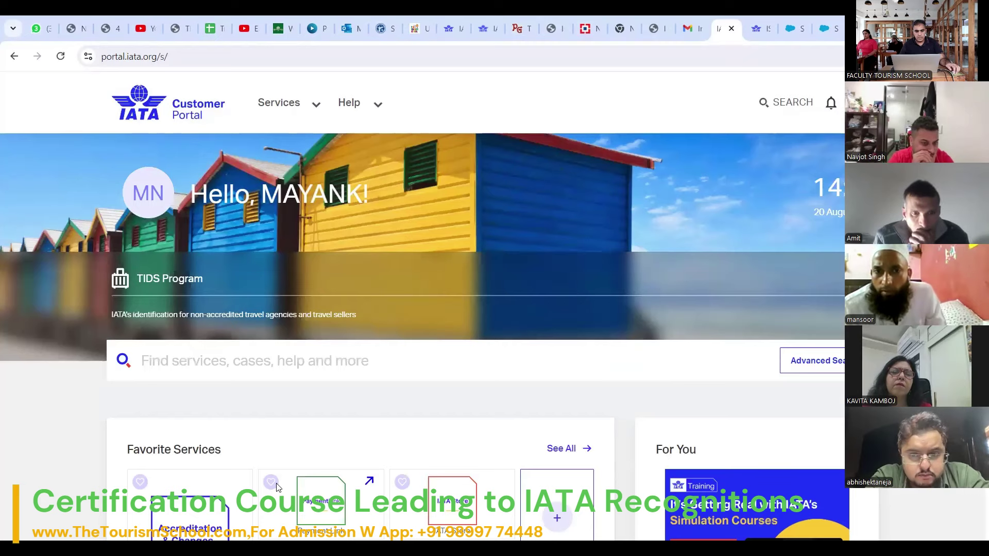
pyautogui.scroll(-2, 277, 490)
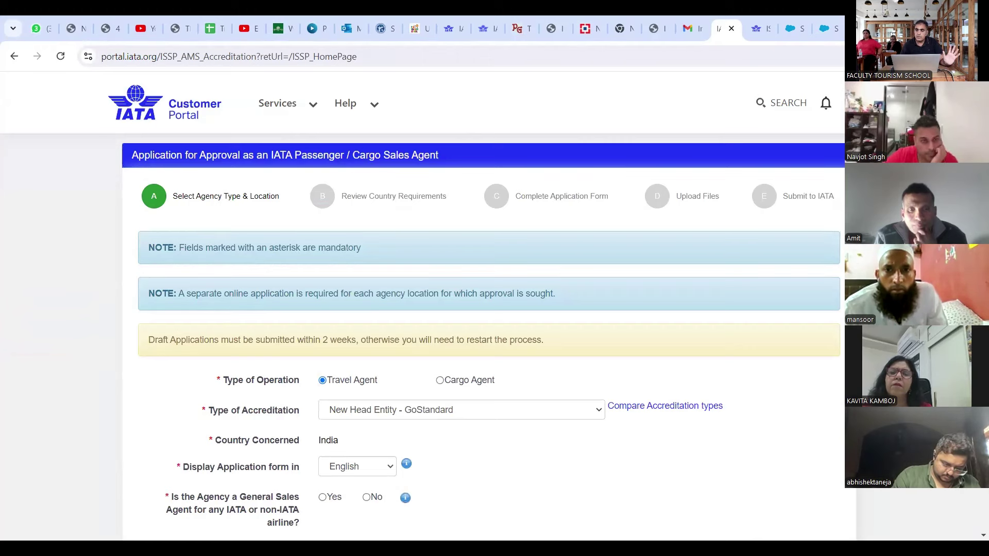
# Step: Try to advance the Travel Agent, India application past Select Agency Type & Location
pyautogui.scroll(-3, 483, 282)
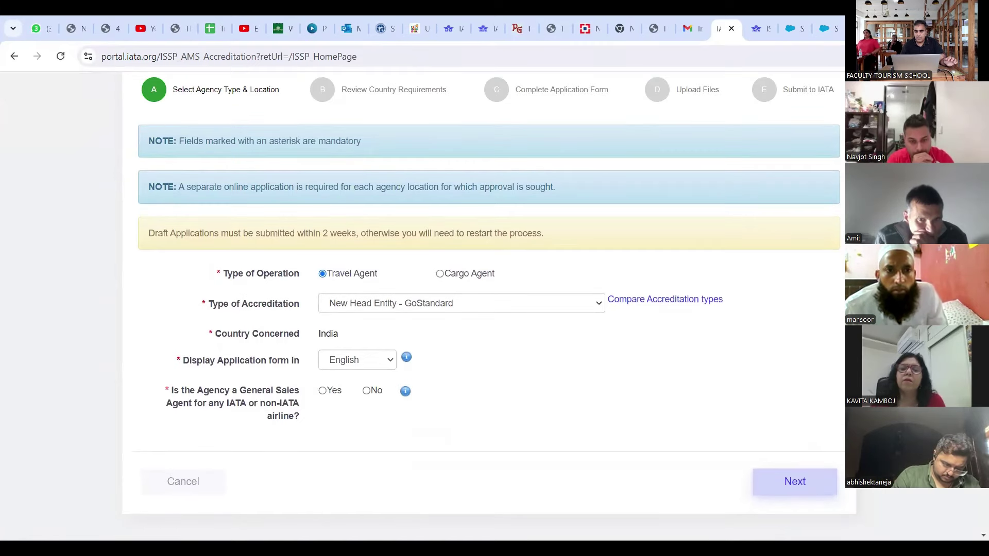
pyautogui.click(807, 481)
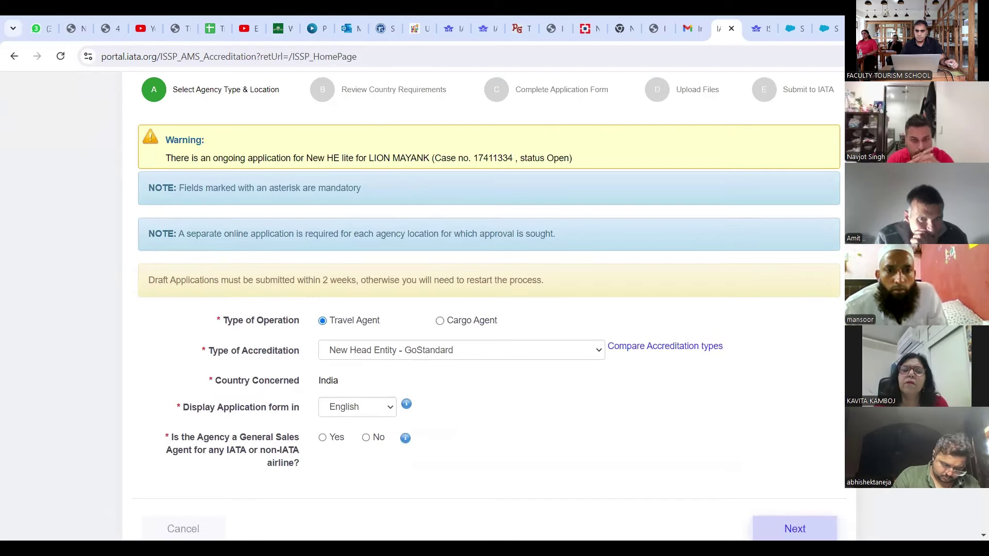
pyautogui.scroll(-3, 489, 309)
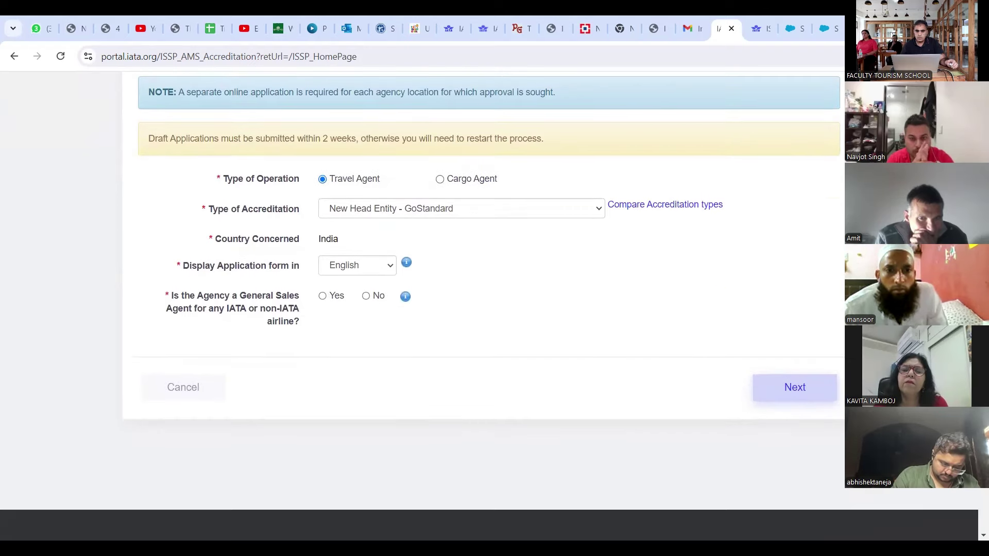
pyautogui.scroll(4, 488, 309)
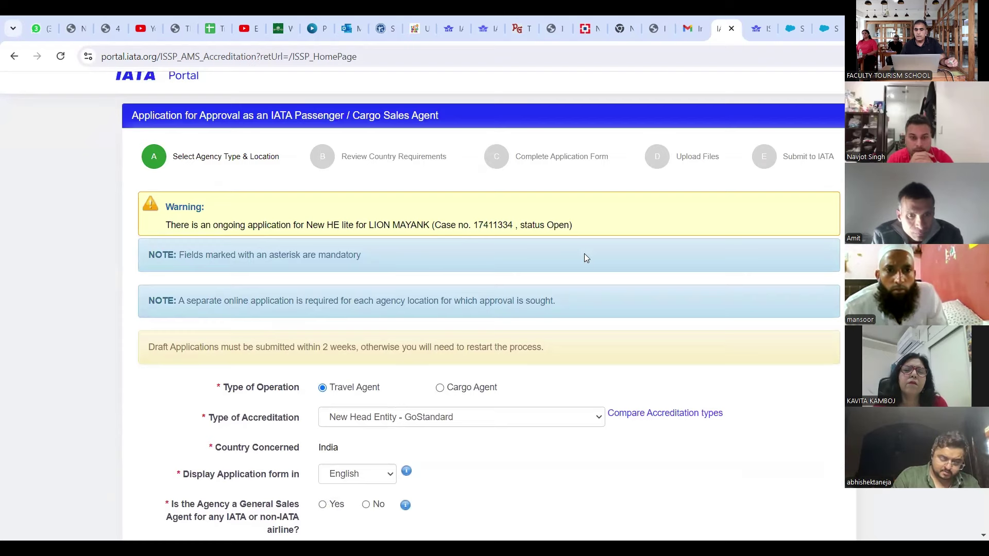
pyautogui.scroll(-4, 585, 253)
pyautogui.scroll(-4, 584, 258)
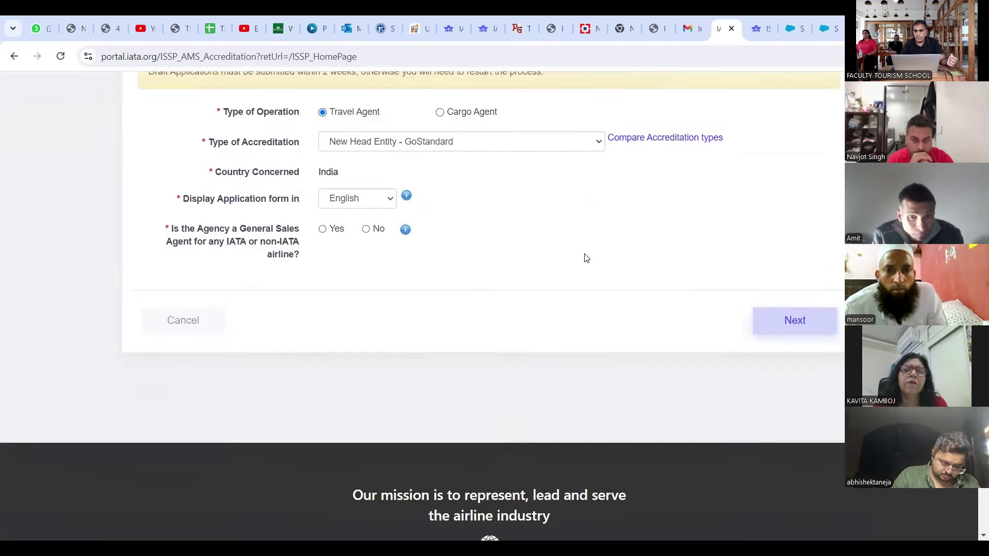
# Step: Retry proceeding and review the warning about the ongoing New HE lite application with status Open
pyautogui.click(775, 206)
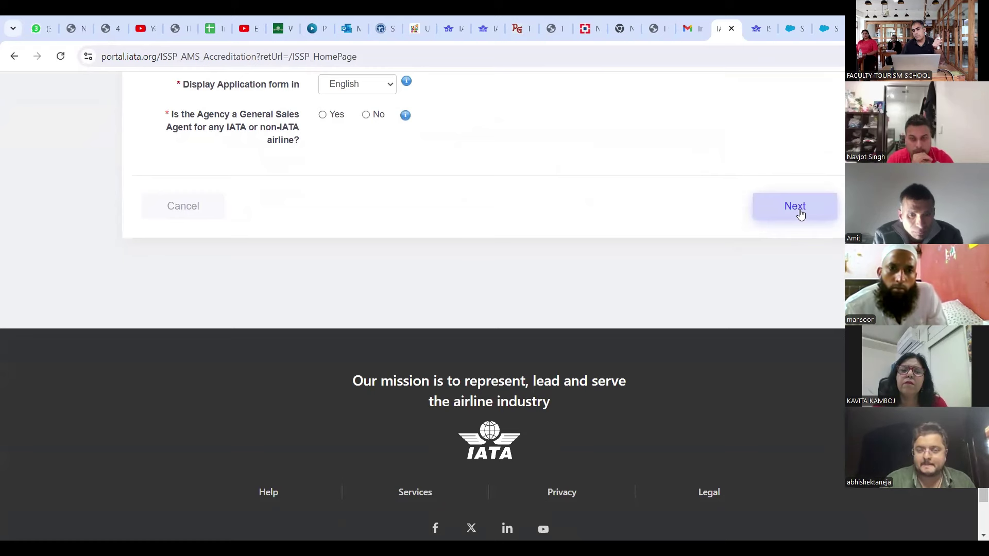
pyautogui.click(800, 214)
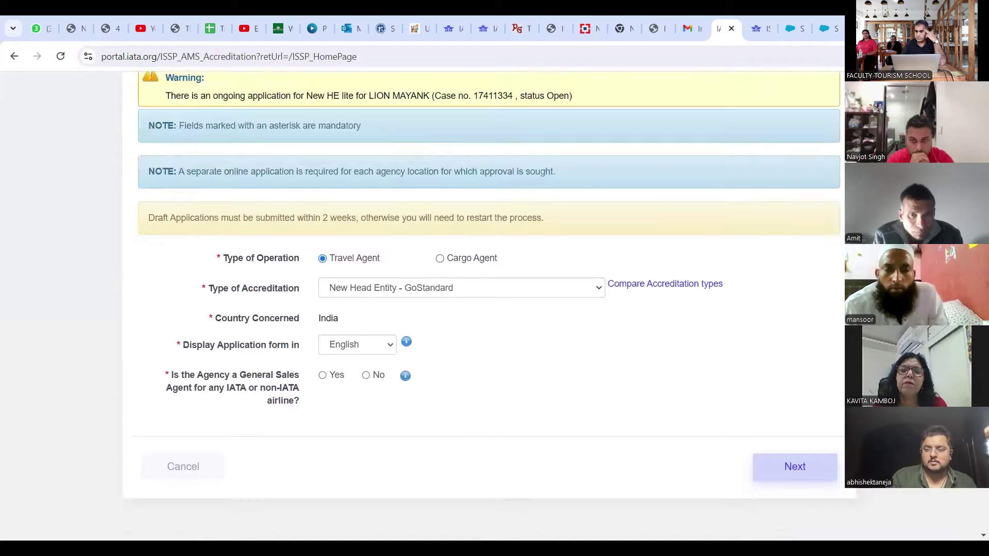
pyautogui.scroll(-4, 483, 309)
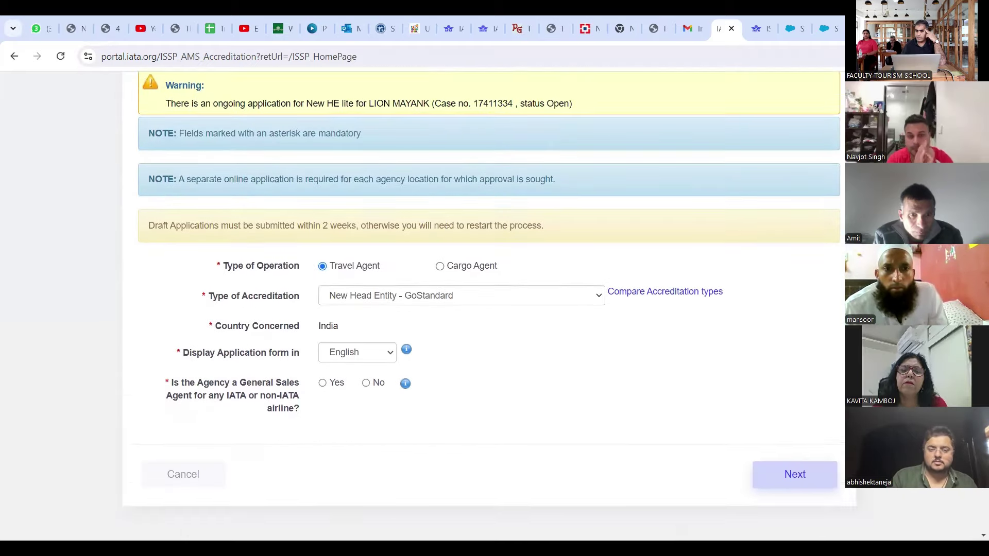
pyautogui.scroll(-2, 483, 309)
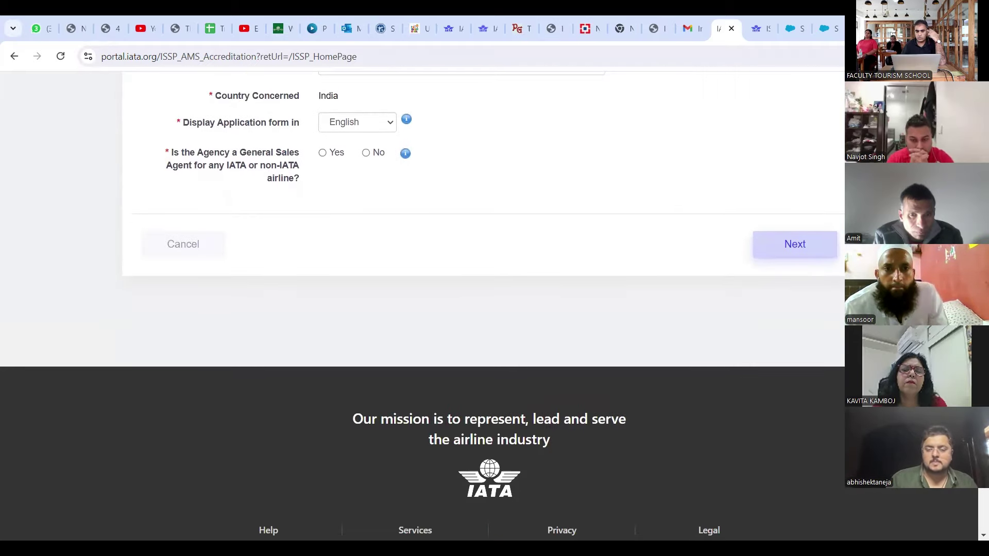
pyautogui.scroll(7, 482, 309)
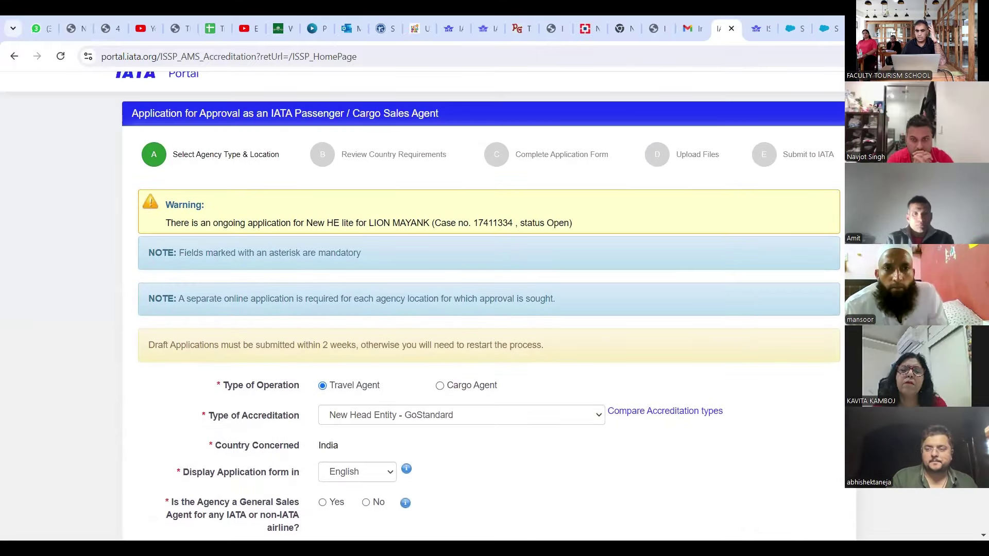
pyautogui.scroll(1, 483, 309)
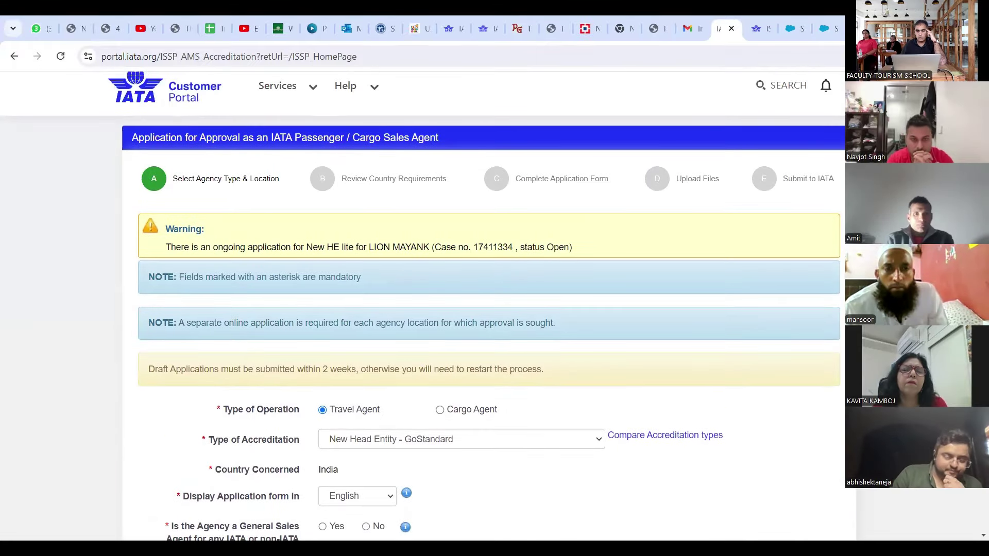